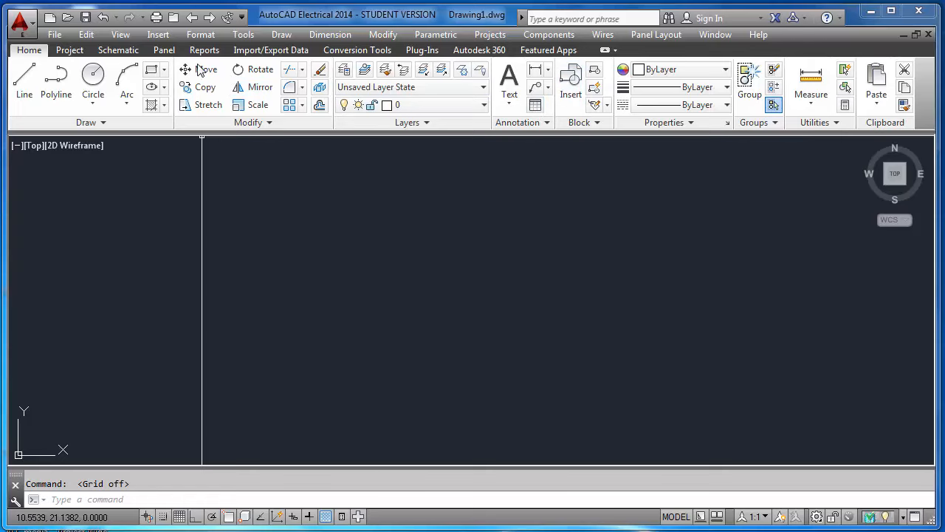
# Examine the project management tools, the schematic tools, and the extra schematic utilities such as Symbol Builder, Icon Menu Wizard and Drawing Properties
pyautogui.click(69, 50)
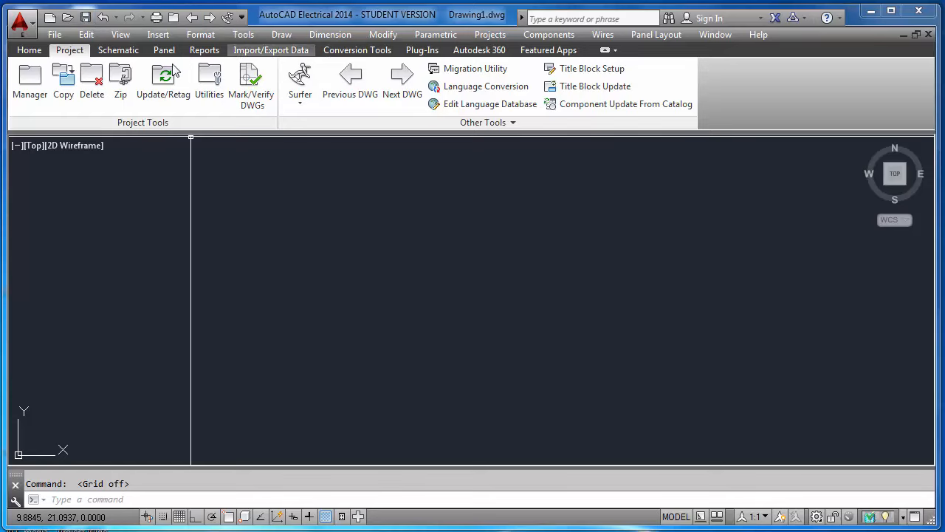
pyautogui.click(118, 50)
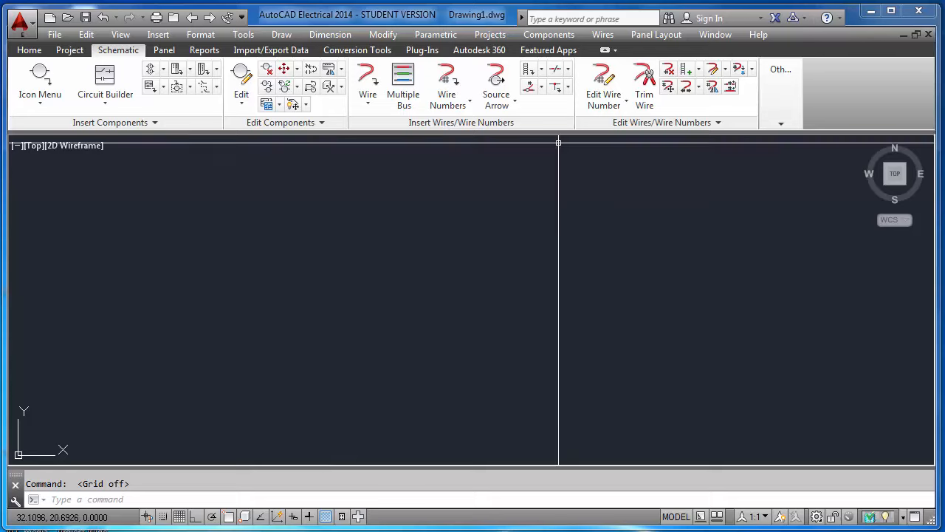
pyautogui.click(781, 124)
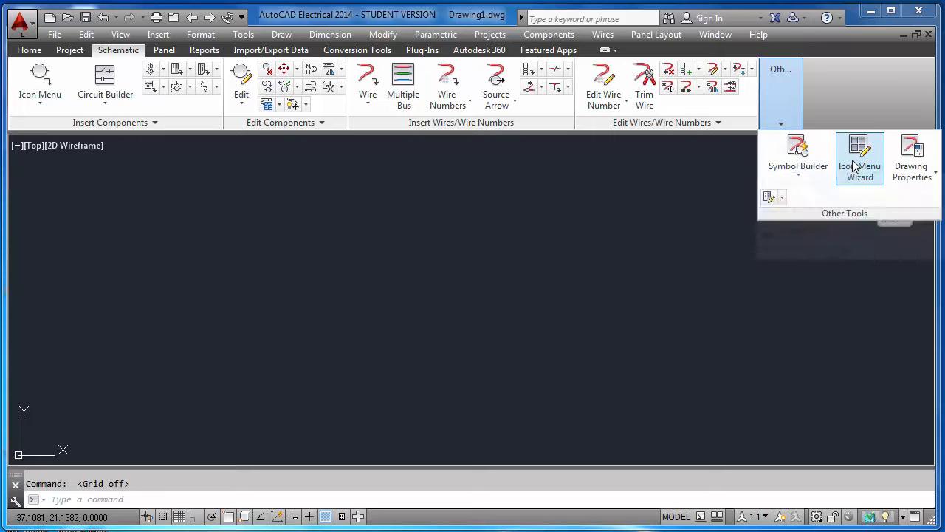
pyautogui.click(679, 205)
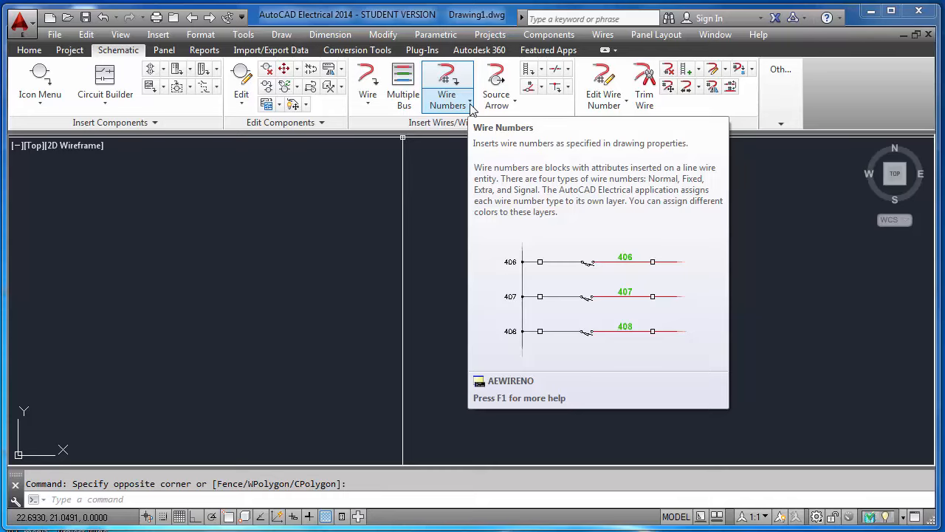
# Examine the wire insertion variants for ladders and XY grids, cable markers, and wire number leaders and labels
pyautogui.click(543, 70)
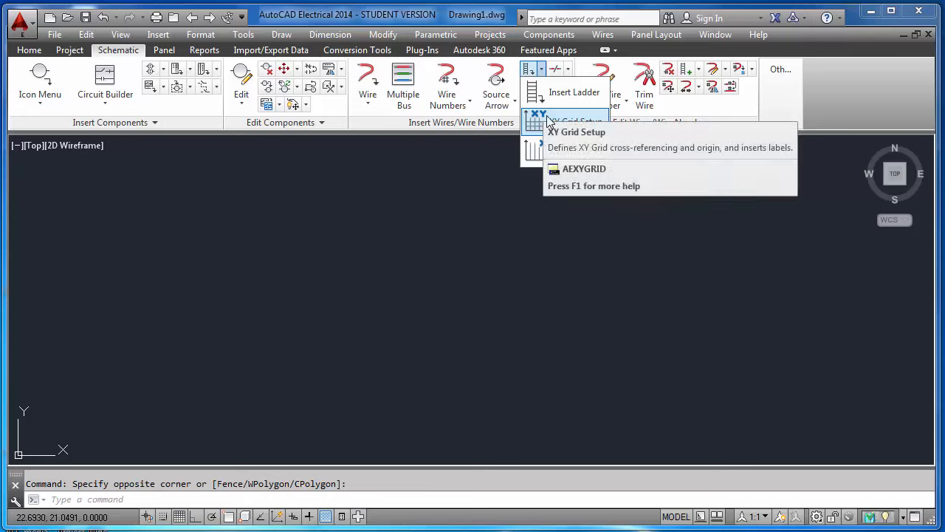
pyautogui.click(569, 70)
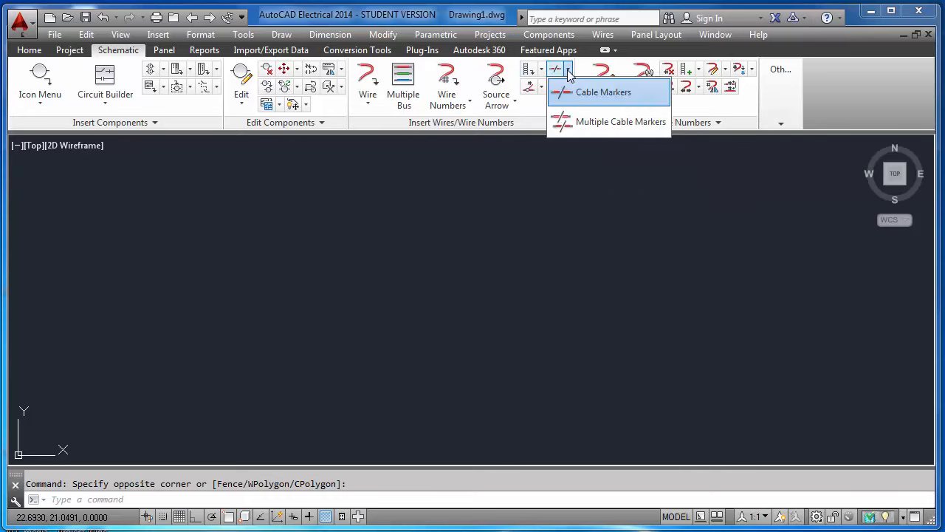
pyautogui.click(584, 64)
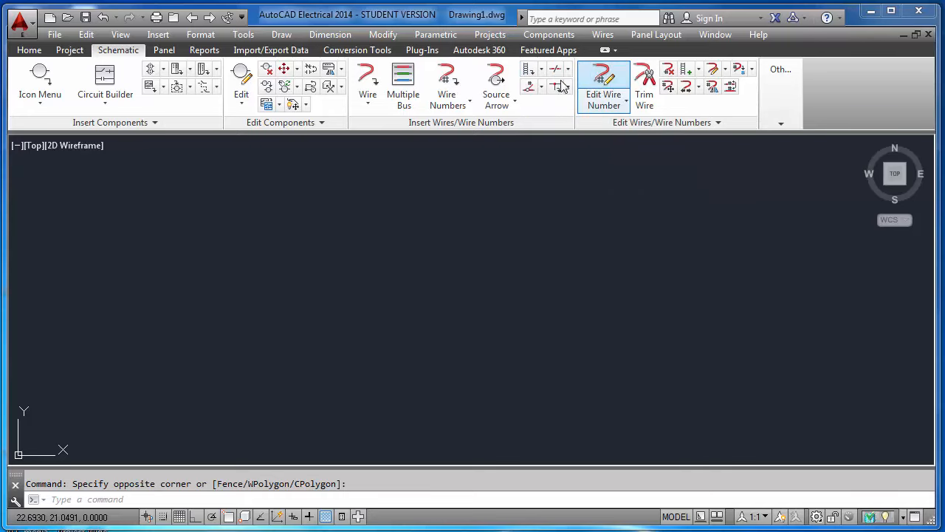
pyautogui.click(469, 347)
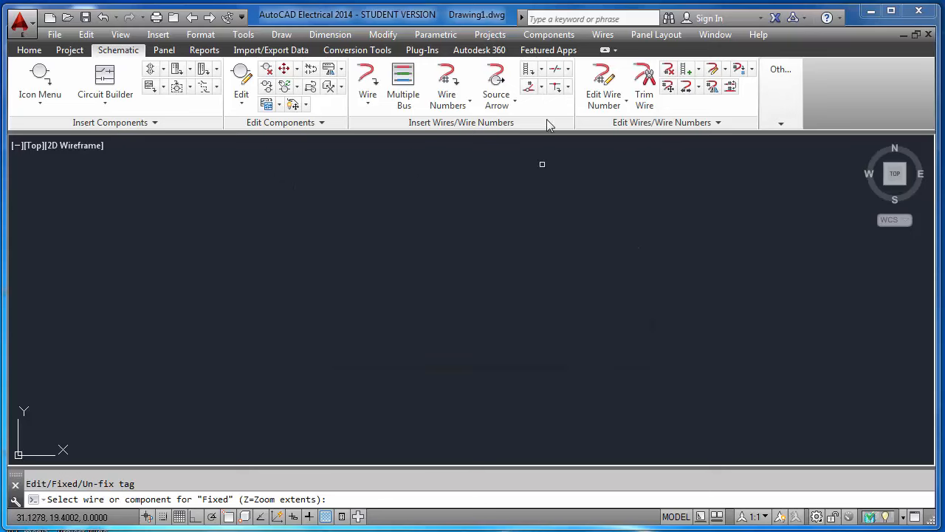
pyautogui.click(542, 88)
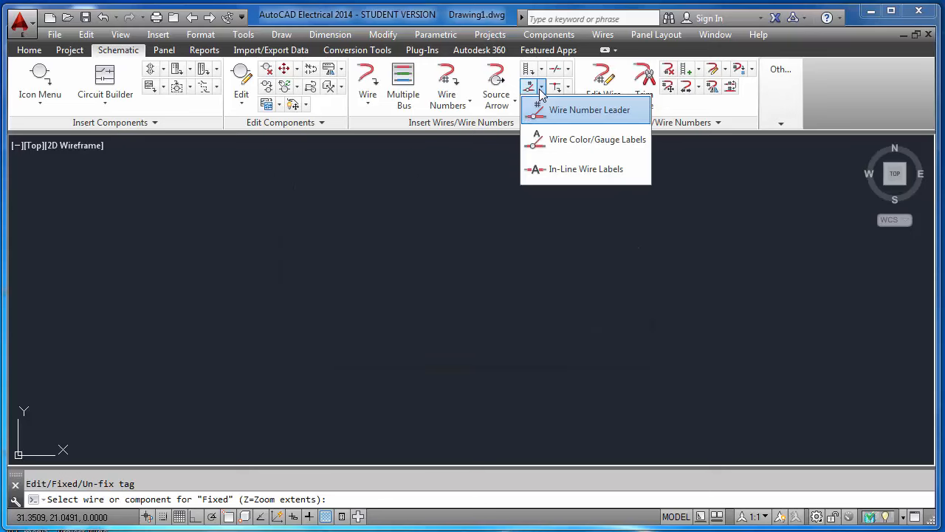
pyautogui.click(475, 212)
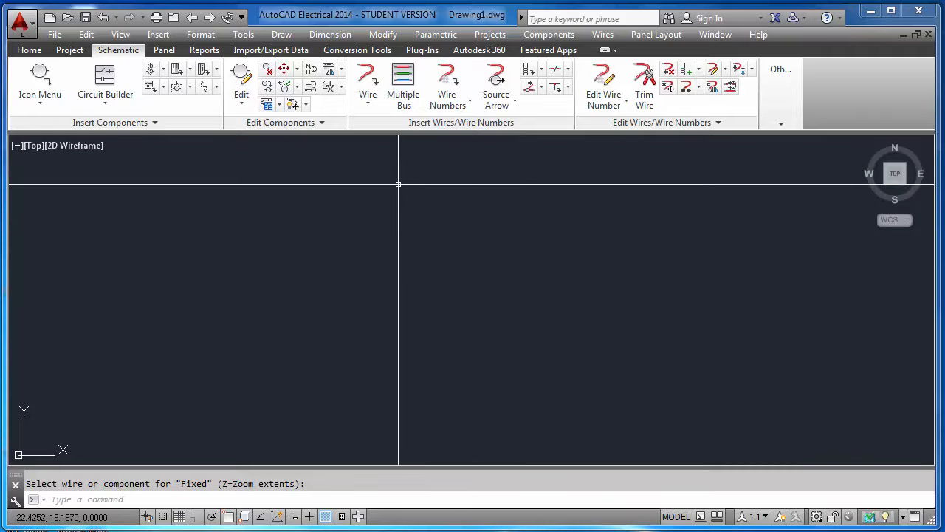
# Examine the schematic component editing tools, including the Scoot, Align, Move Component, Reverse/Flip Component and PLC module stretch and split commands
pyautogui.click(321, 124)
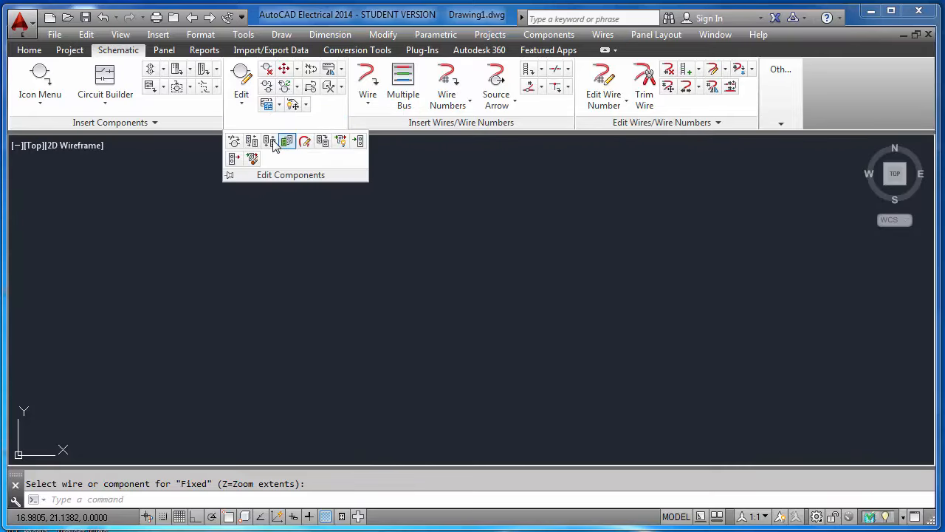
pyautogui.click(525, 222)
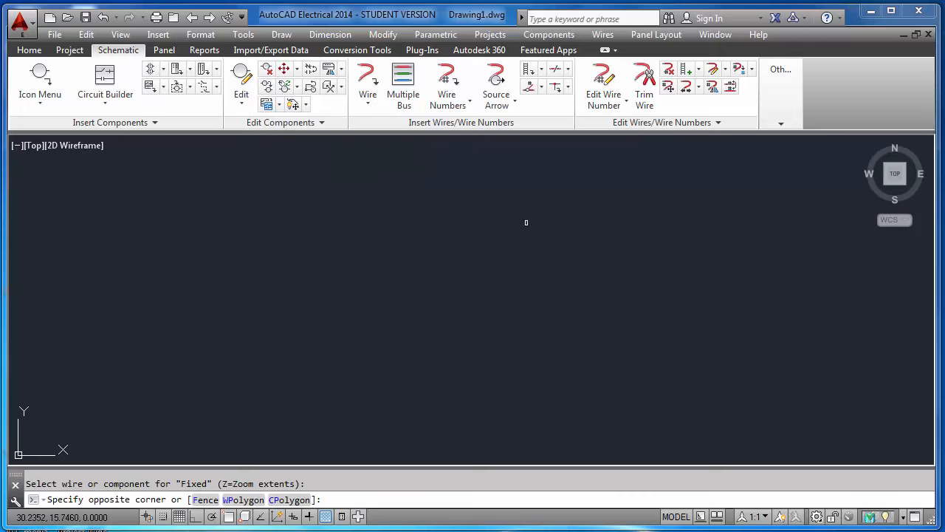
pyautogui.click(409, 226)
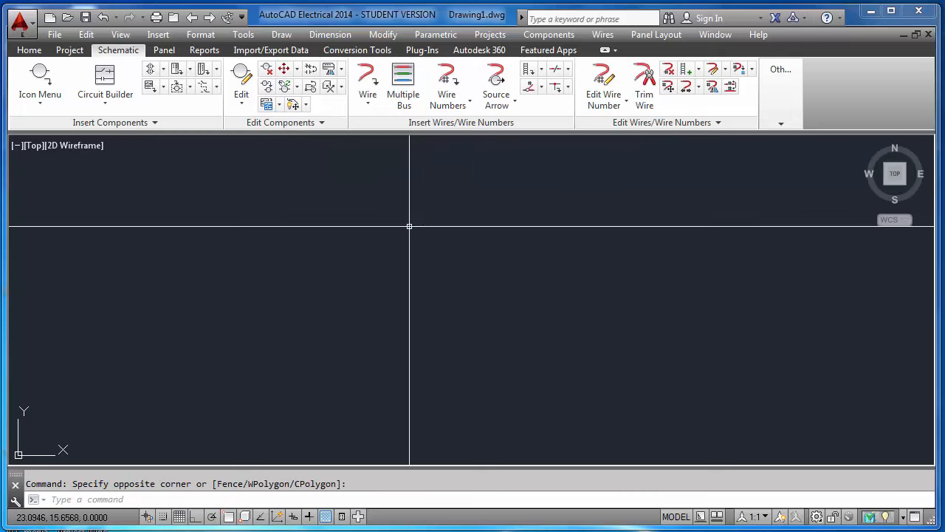
pyautogui.click(164, 70)
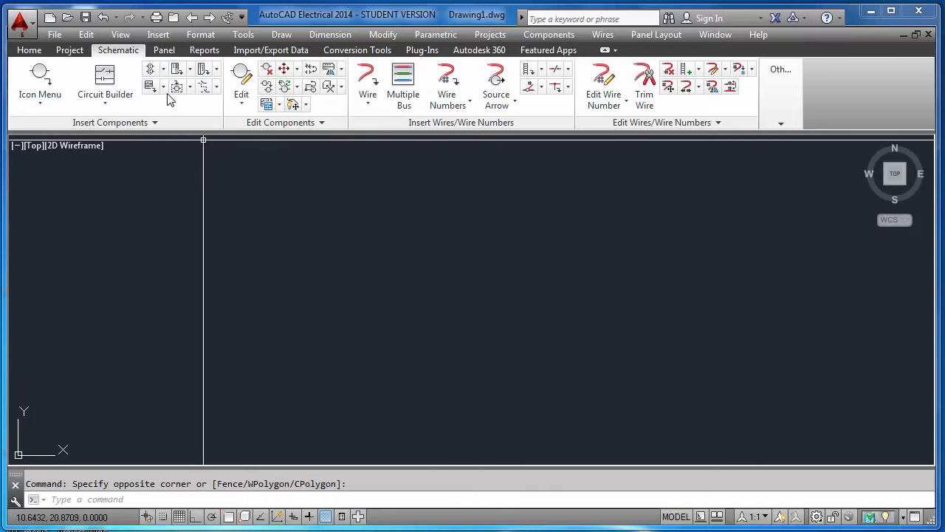
pyautogui.click(163, 87)
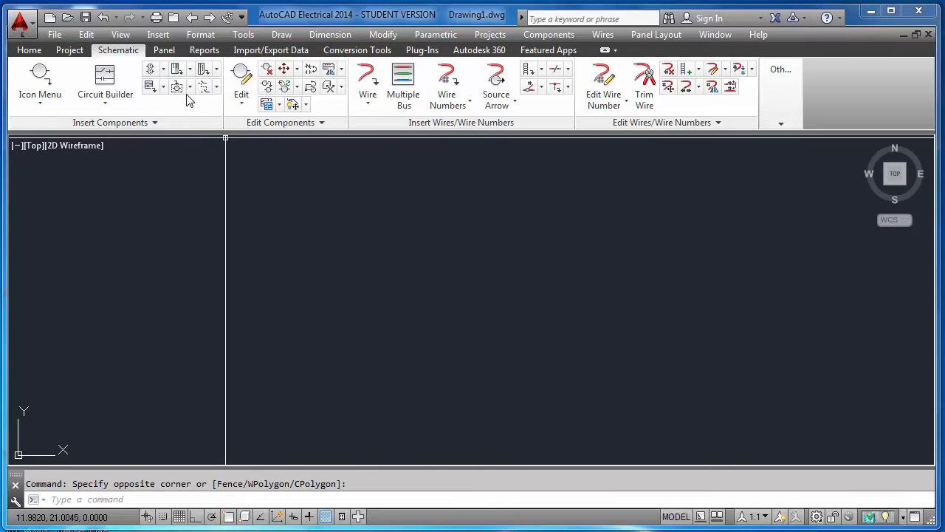
pyautogui.click(298, 70)
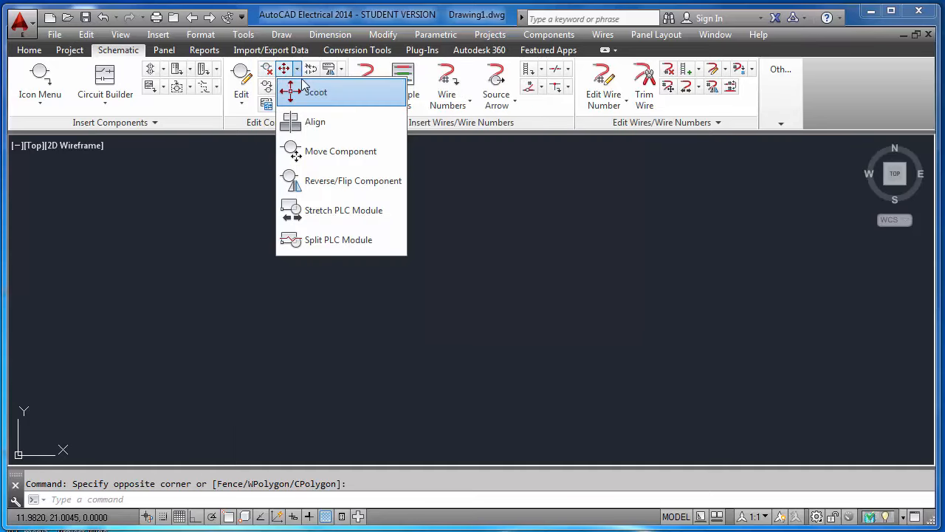
pyautogui.click(353, 181)
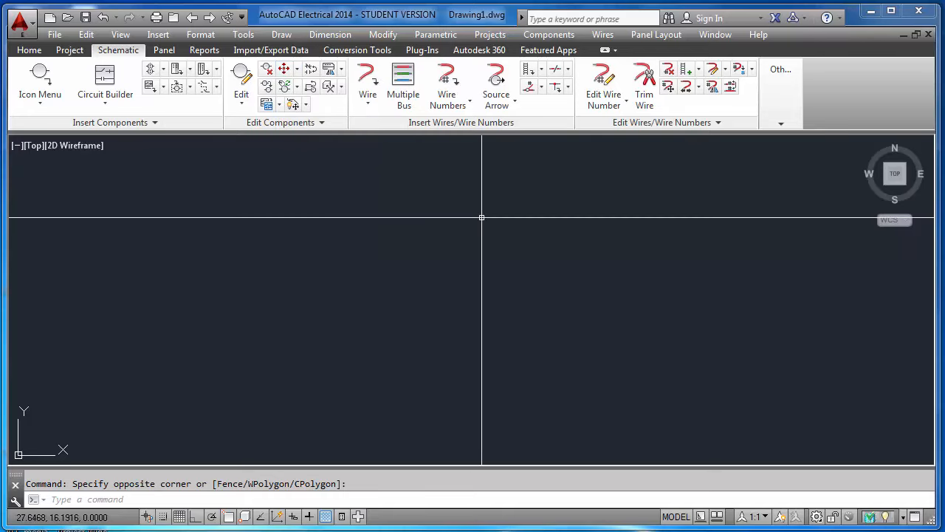
# Examine the additional tools available for inserting schematic components and for editing components
pyautogui.click(155, 124)
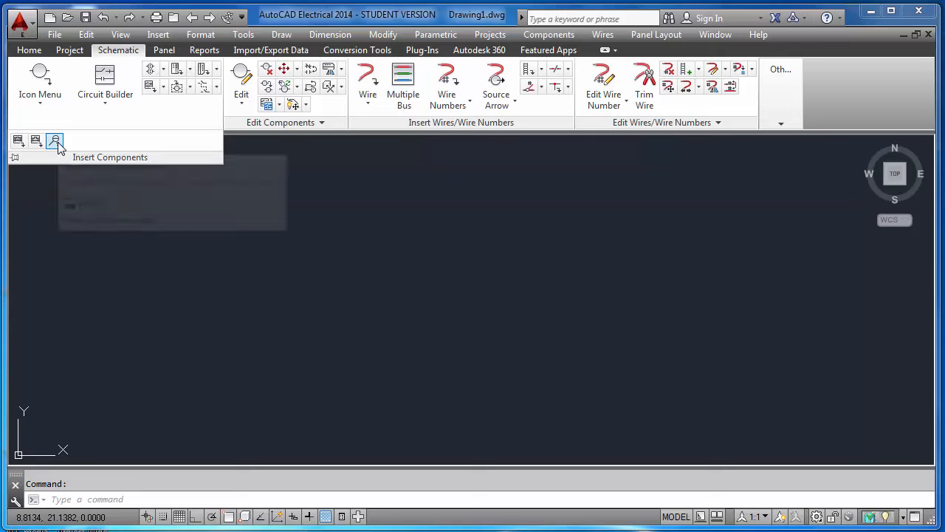
pyautogui.click(348, 221)
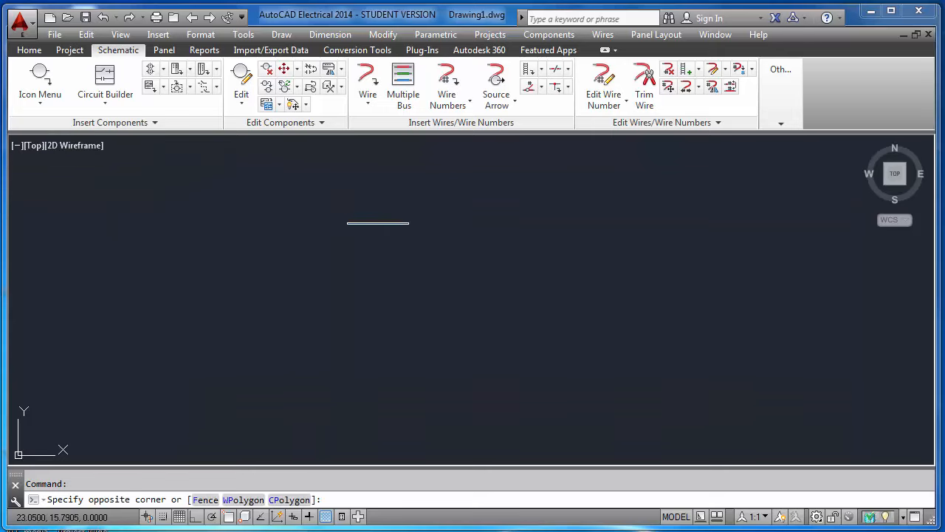
pyautogui.click(325, 124)
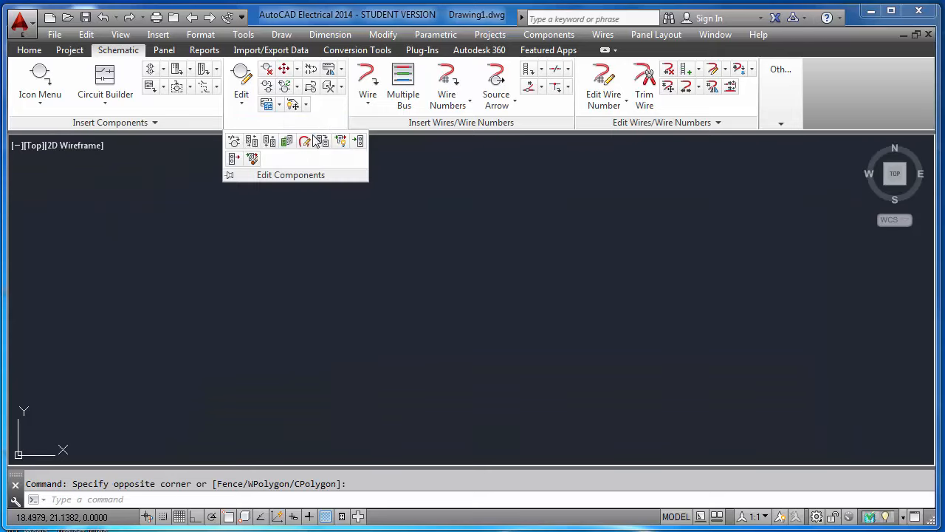
pyautogui.click(441, 184)
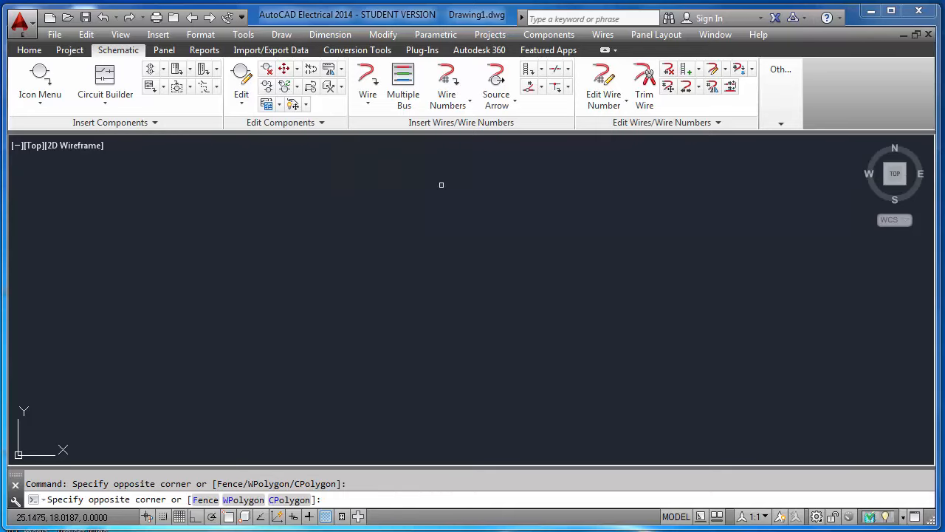
pyautogui.click(463, 205)
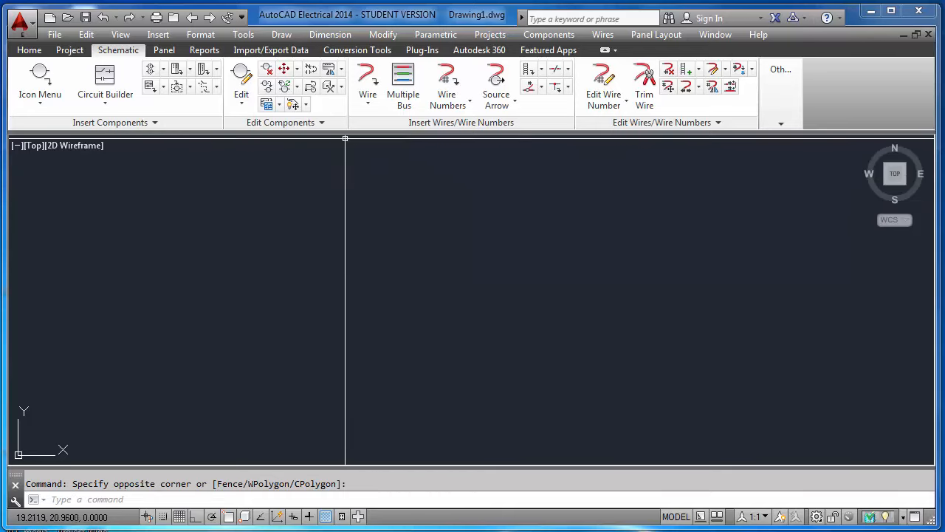
pyautogui.click(323, 124)
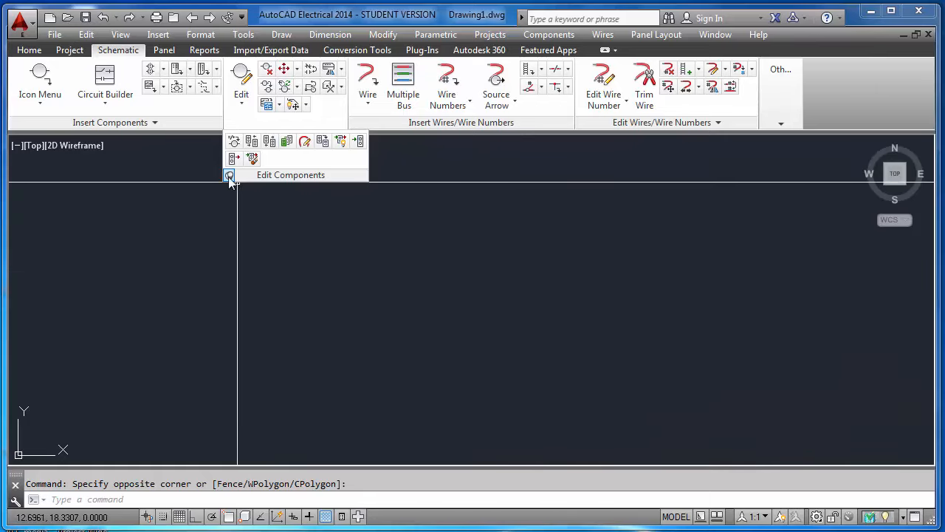
pyautogui.click(489, 308)
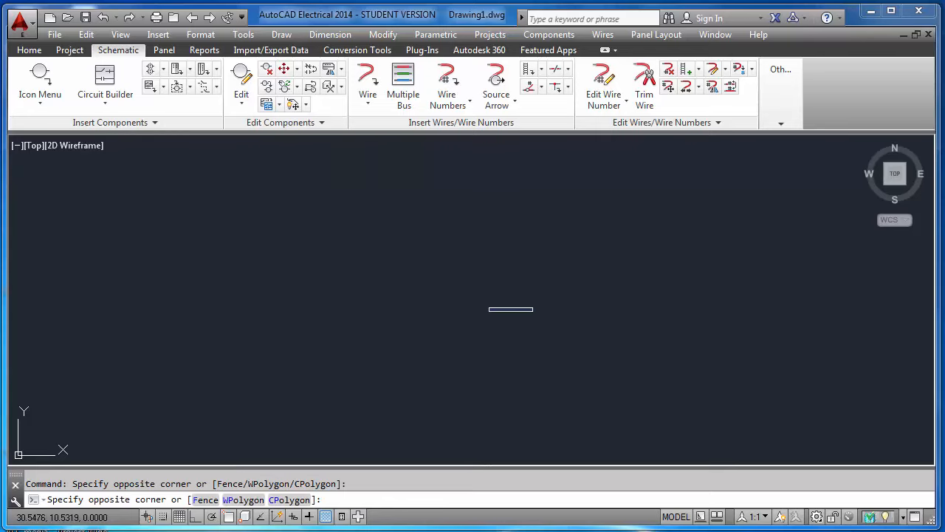
pyautogui.click(542, 311)
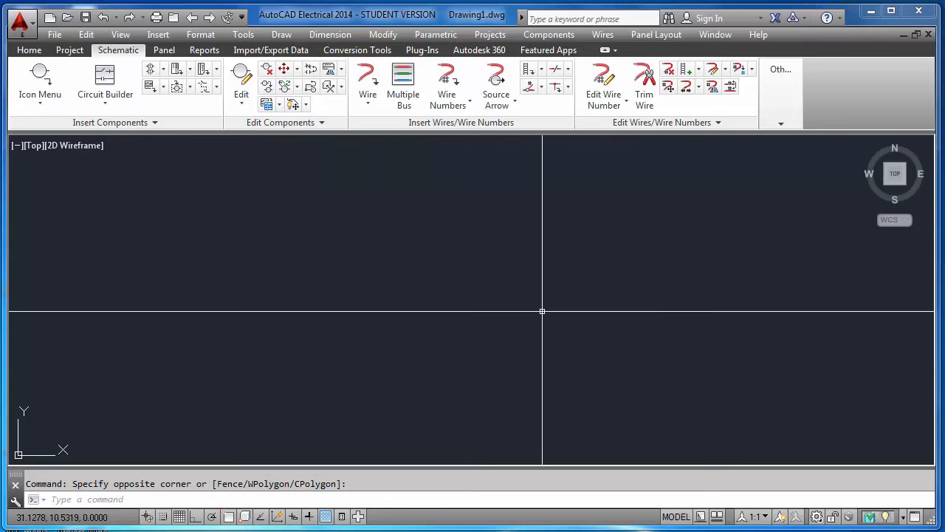
# Examine the additional wire and wire number editing tools, pinning them open and releasing them again
pyautogui.click(716, 123)
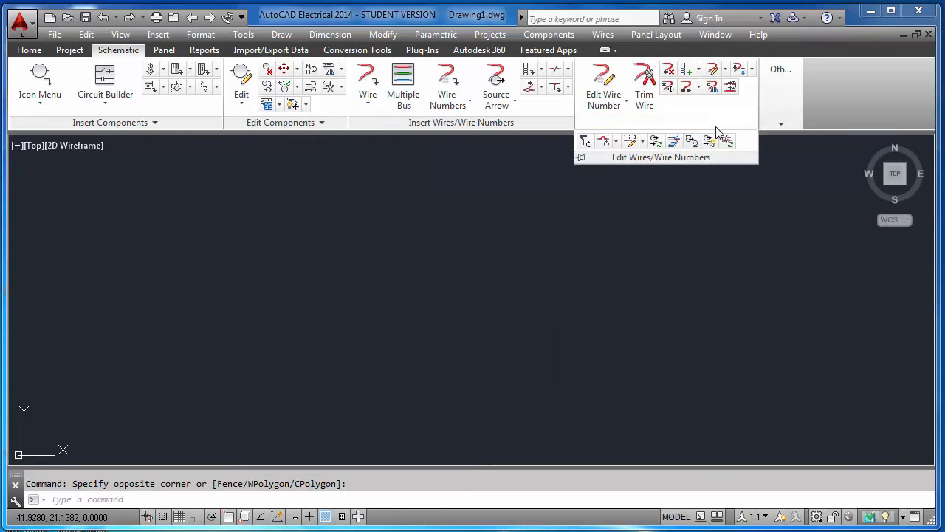
pyautogui.click(580, 159)
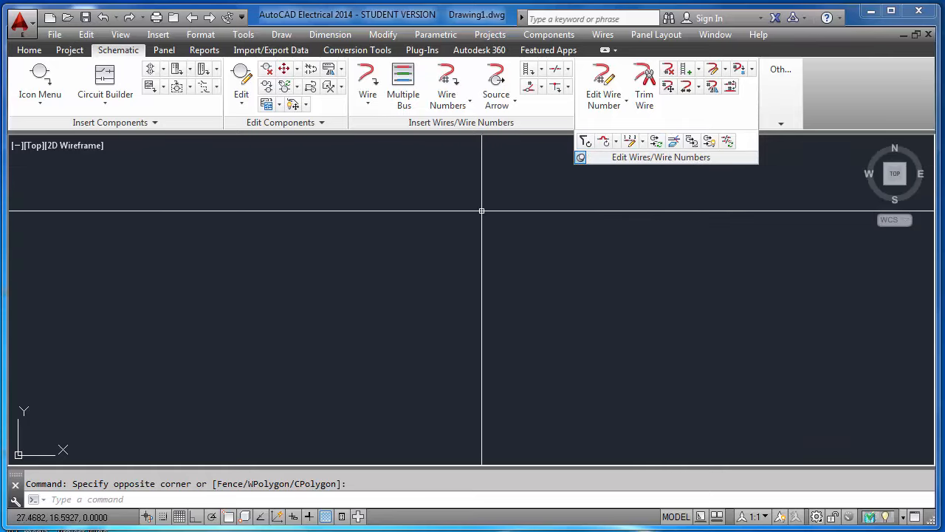
pyautogui.click(581, 159)
pyautogui.click(653, 222)
pyautogui.click(633, 234)
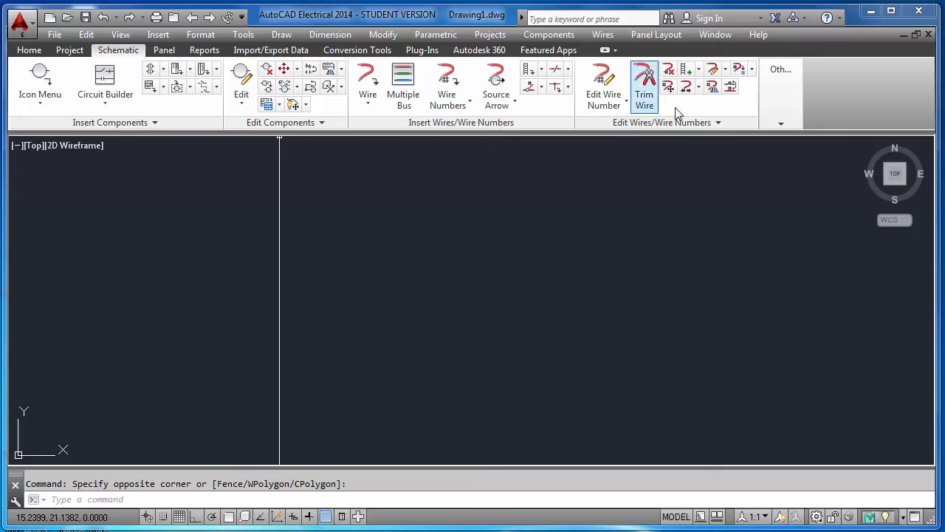
# Examine the panel layout tools and the variants for copying installation, location and other codes to footprints
pyautogui.click(164, 50)
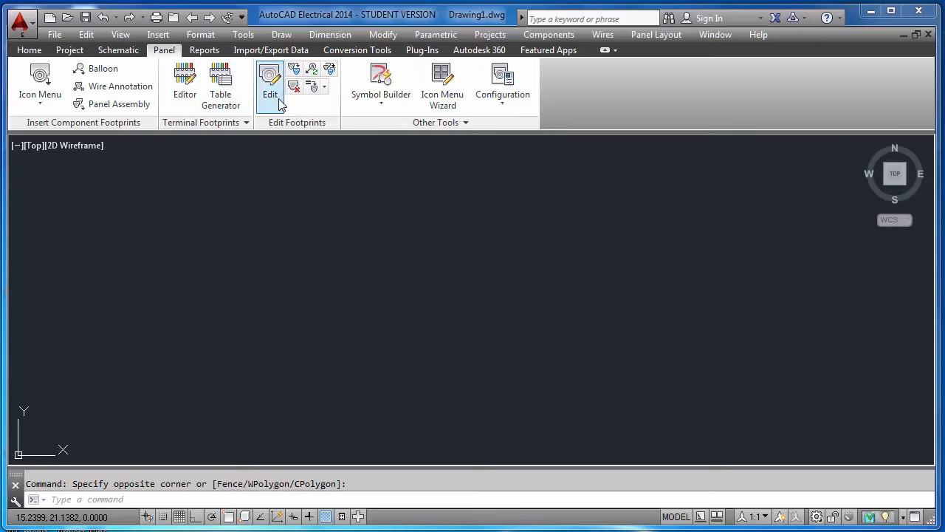
pyautogui.click(323, 88)
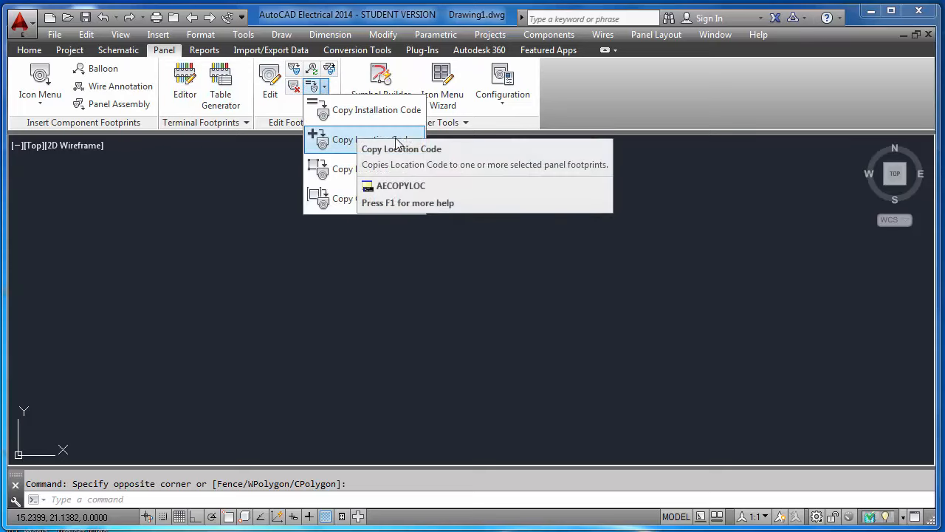
pyautogui.click(452, 226)
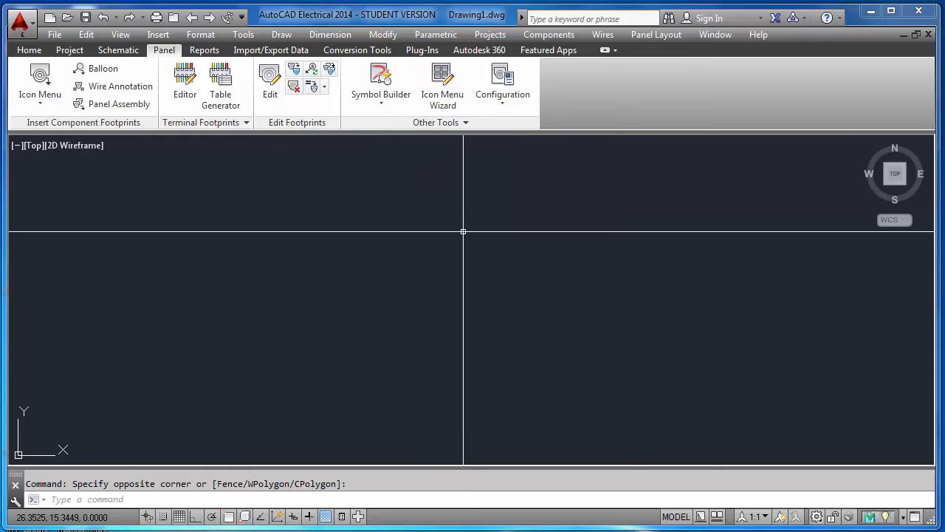
# Examine the terminal footprint insertion variants, from schematic list and manual, and the additional panel utilities
pyautogui.click(248, 122)
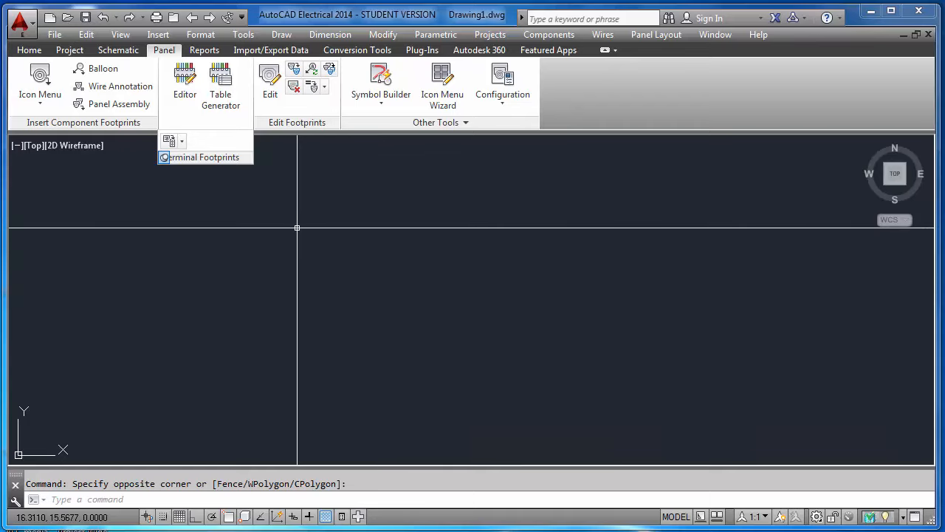
pyautogui.click(182, 141)
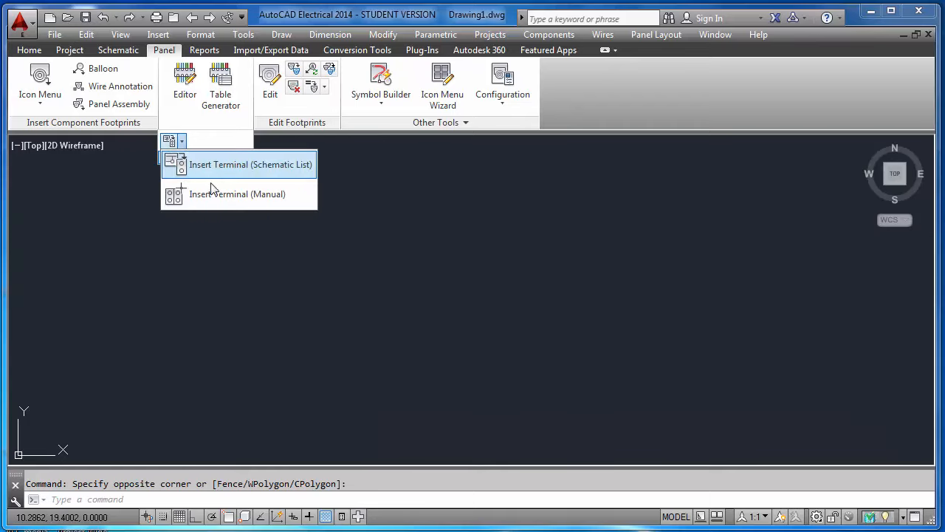
pyautogui.click(367, 178)
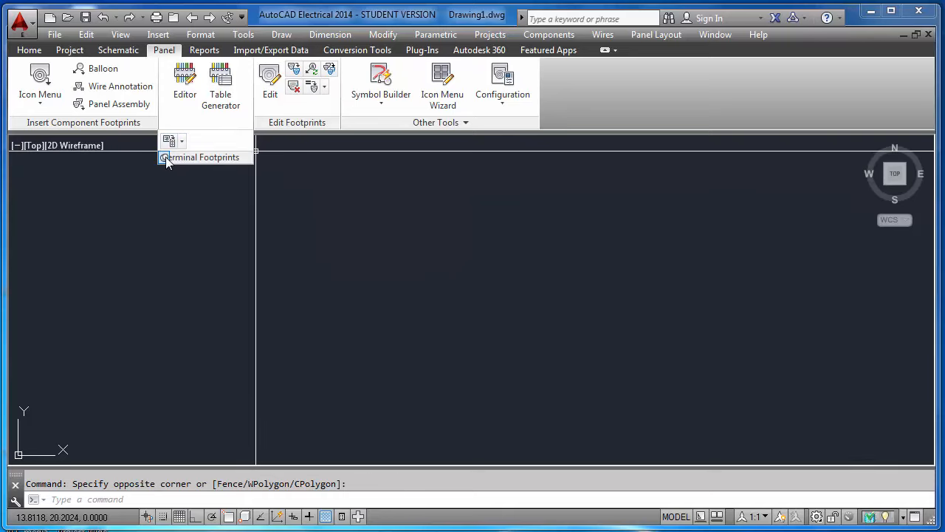
pyautogui.click(465, 124)
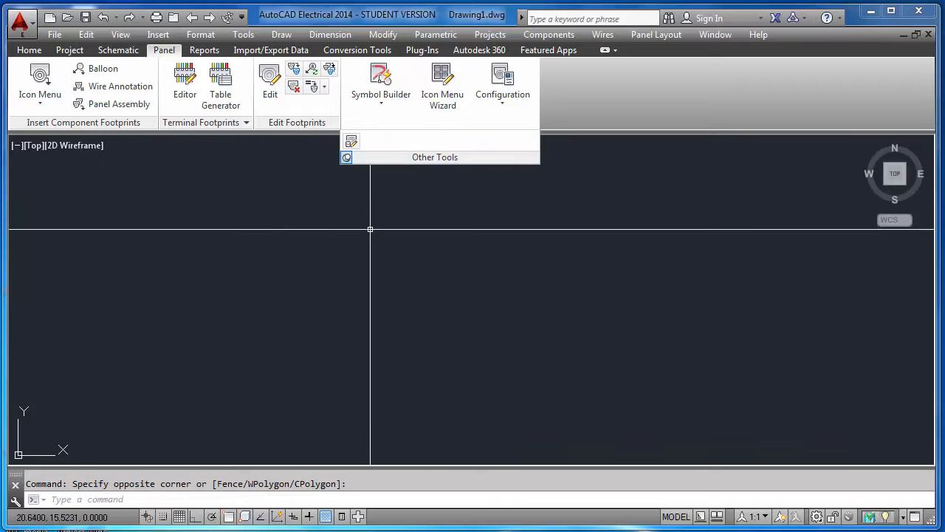
# Examine the schematic and panel report tools, comparing them with the panel layout and schematic component tools
pyautogui.click(346, 157)
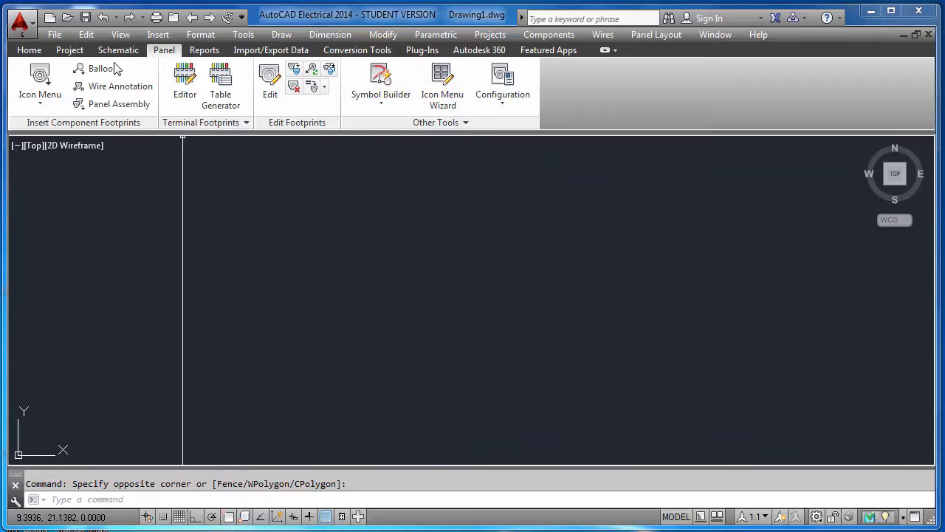
pyautogui.click(204, 52)
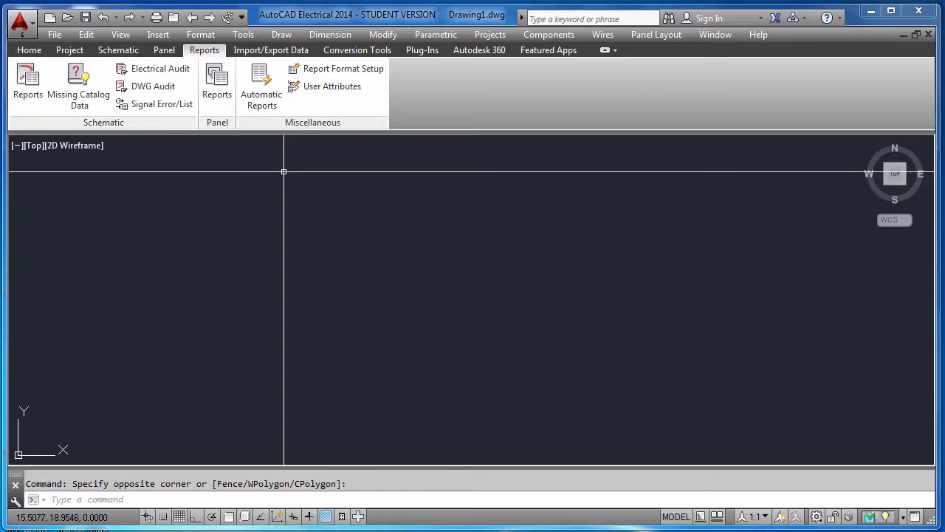
pyautogui.click(164, 49)
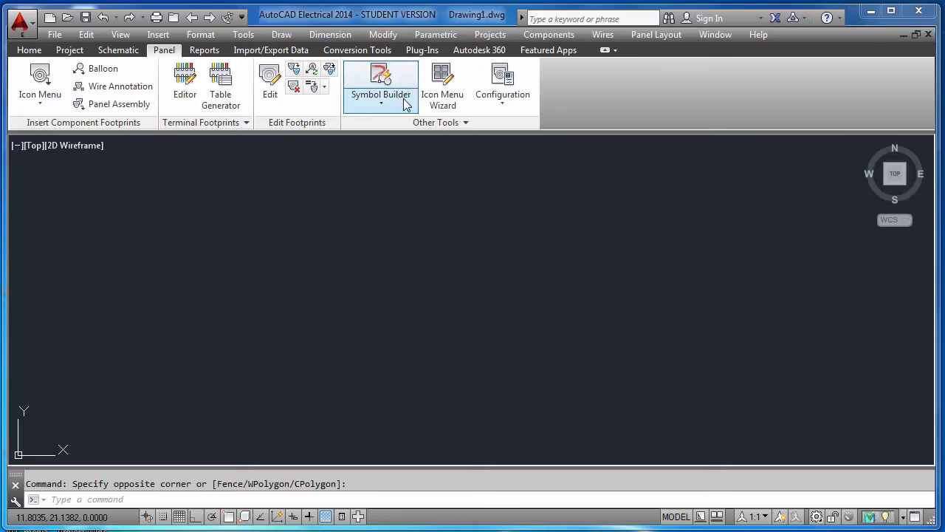
pyautogui.click(118, 50)
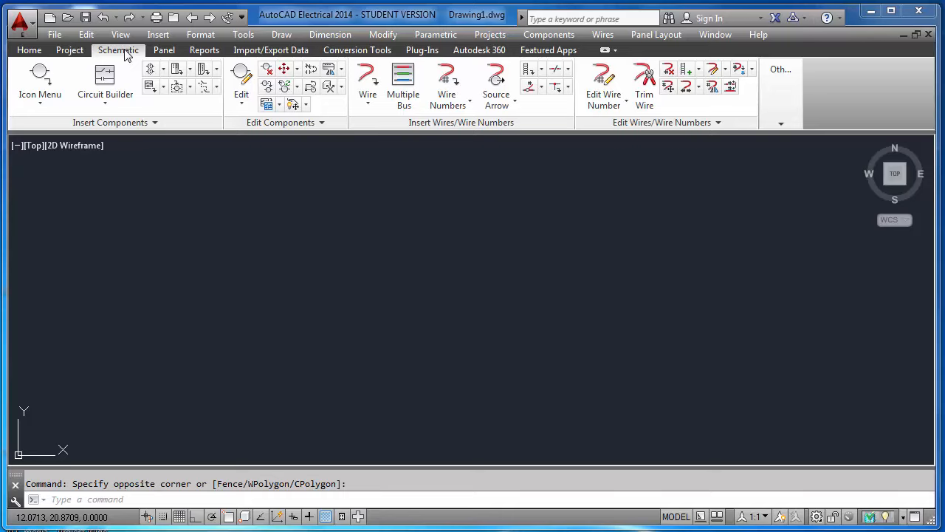
pyautogui.click(163, 50)
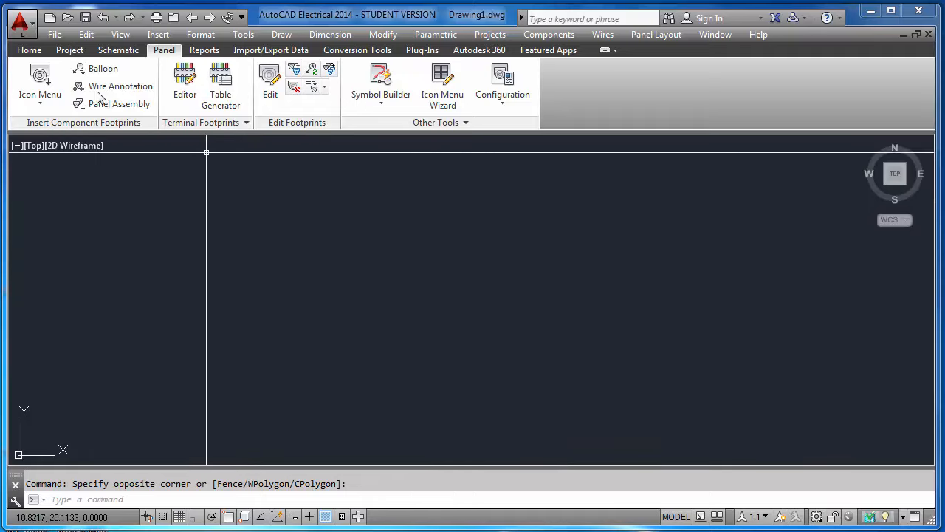
pyautogui.click(201, 50)
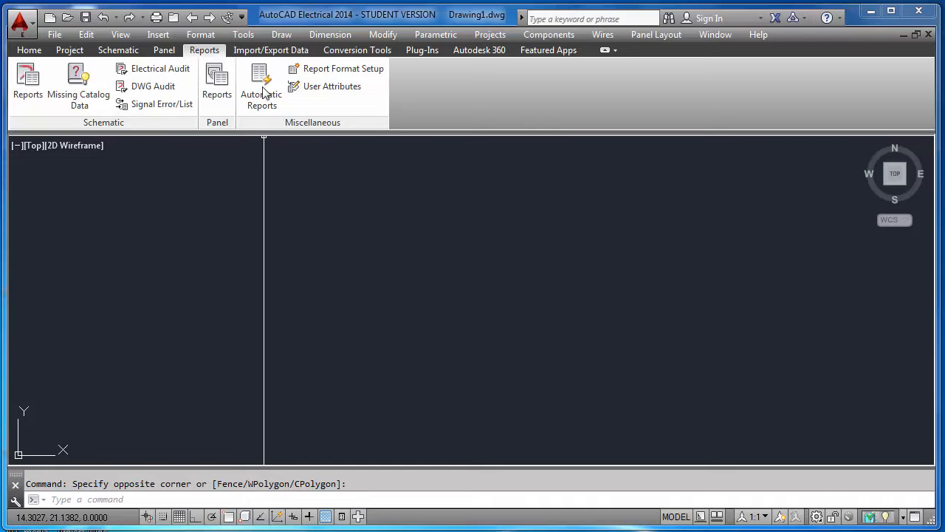
# Examine the data import and export tools, and review the drafting, project, schematic, panel and report tool sets
pyautogui.click(271, 50)
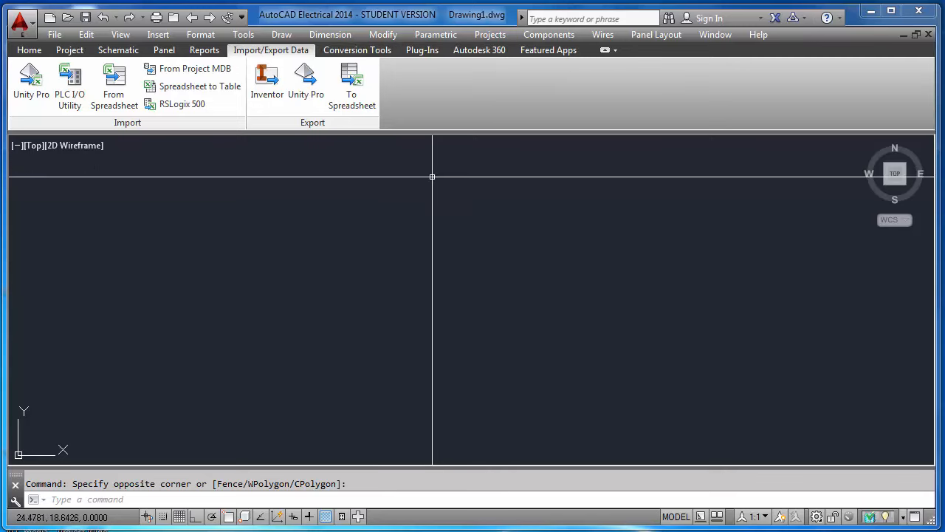
pyautogui.click(30, 50)
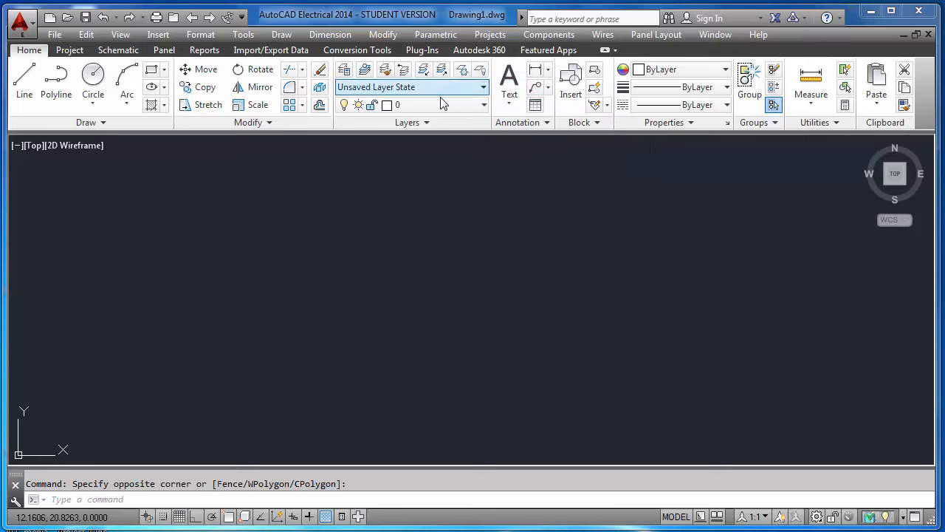
pyautogui.click(70, 49)
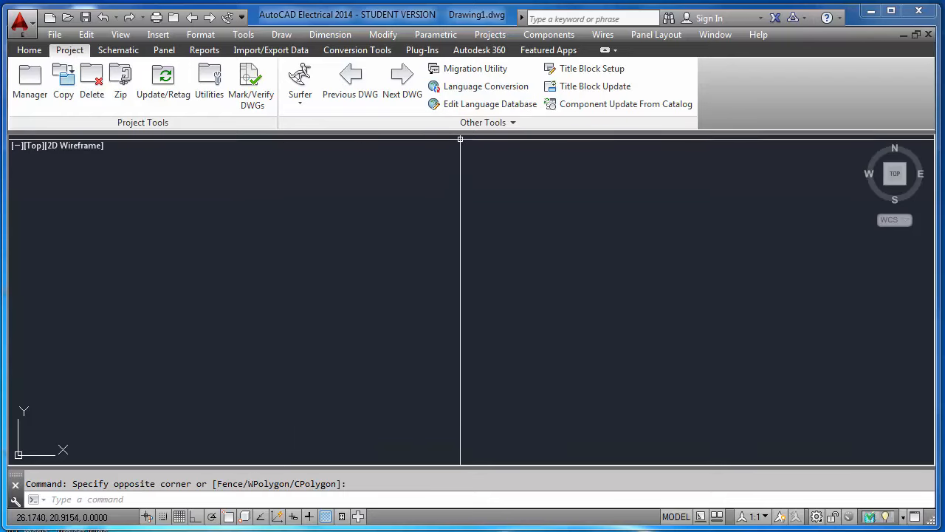
pyautogui.click(118, 49)
pyautogui.click(163, 51)
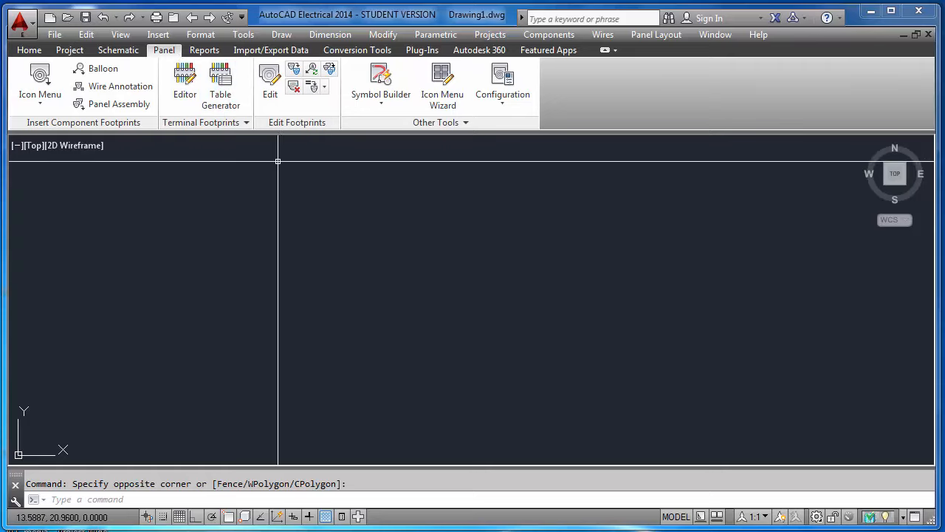
pyautogui.click(200, 54)
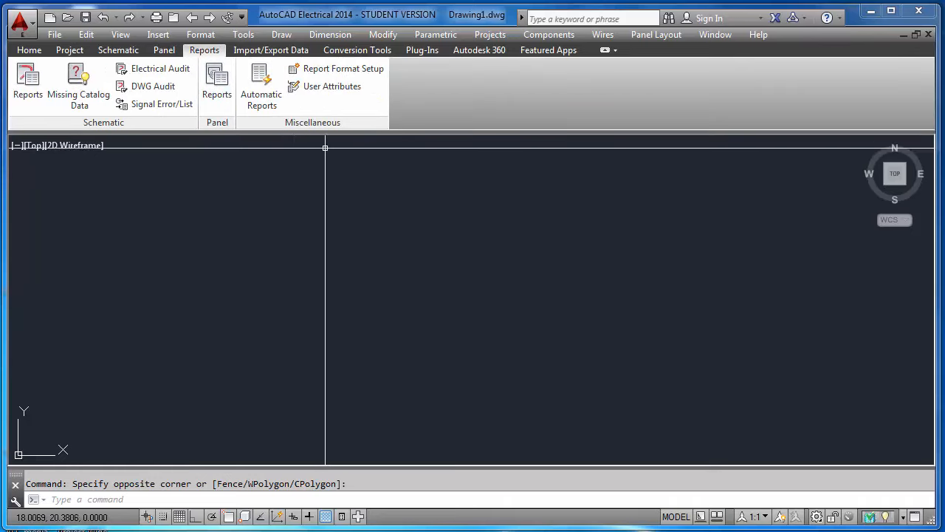
pyautogui.moveTo(292, 194); pyautogui.dragTo(221, 192)
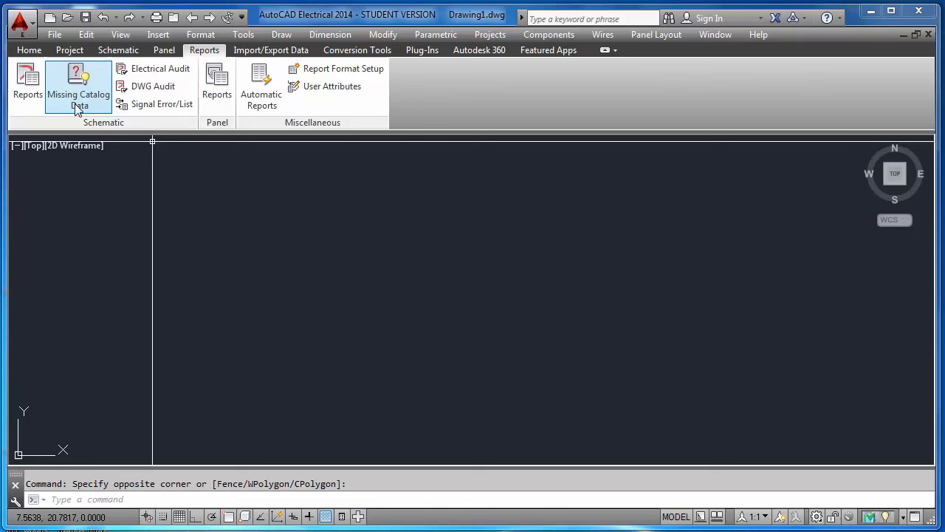
# Open the Project Manager from the project tools and close it again
pyautogui.click(29, 49)
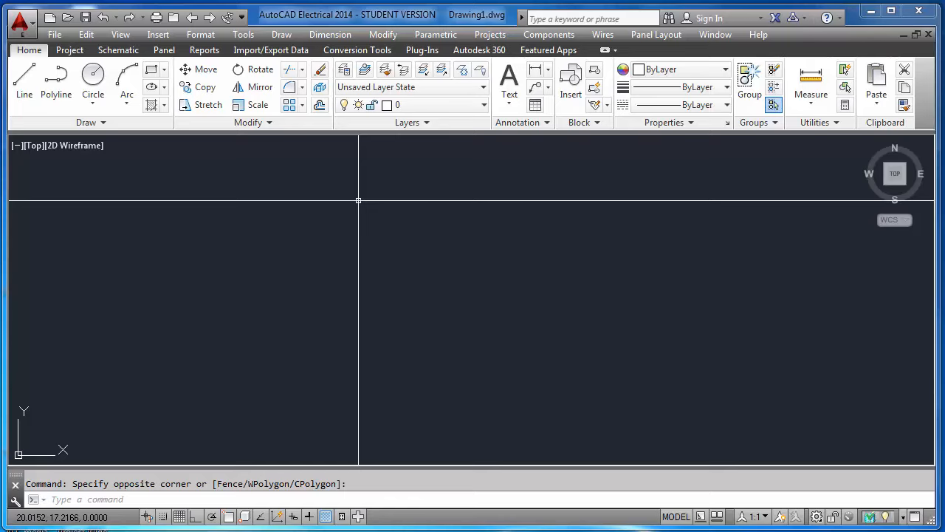
pyautogui.click(74, 52)
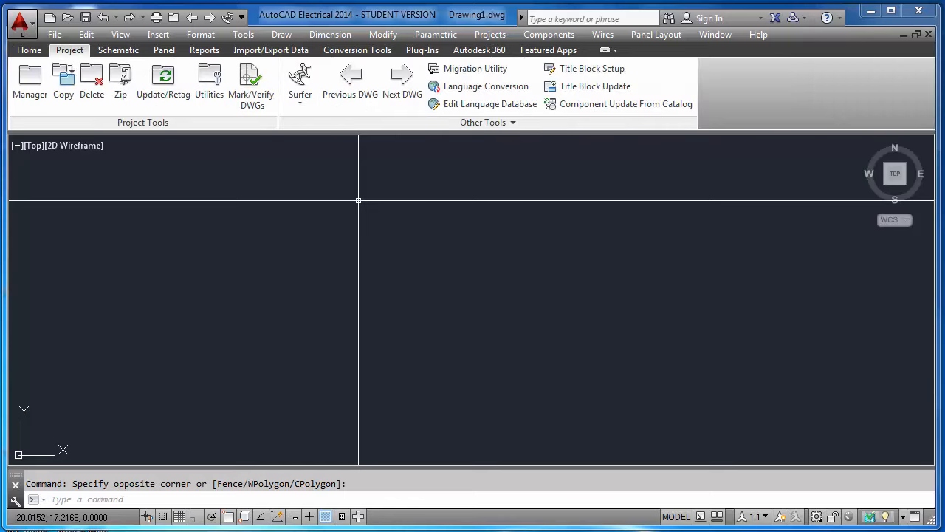
pyautogui.click(31, 83)
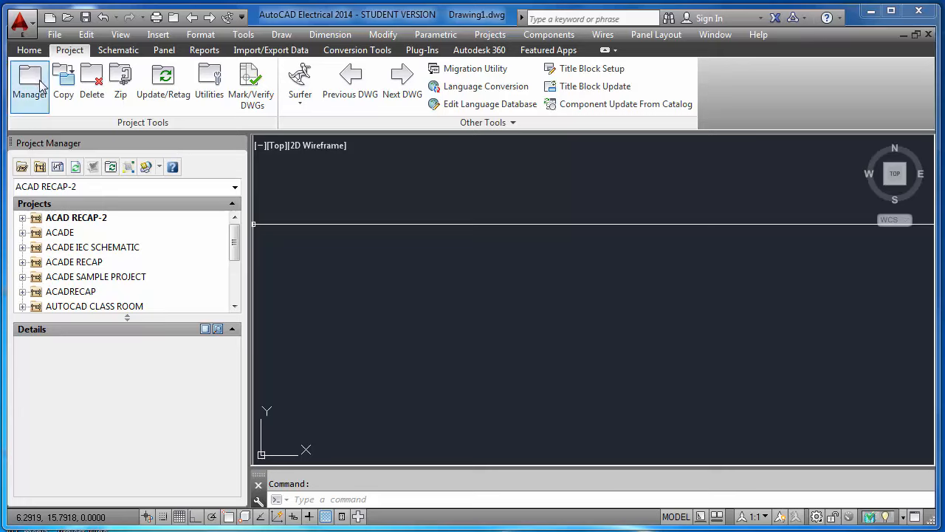
pyautogui.click(30, 50)
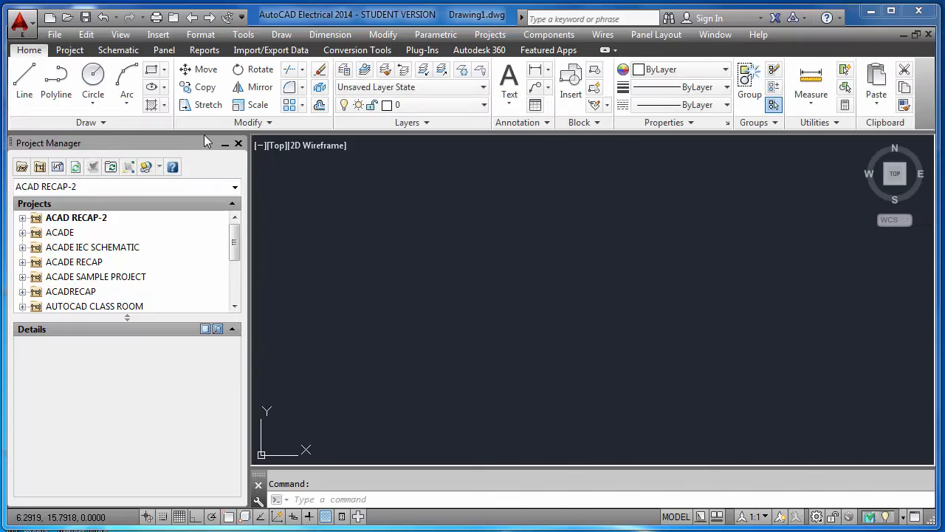
pyautogui.click(238, 144)
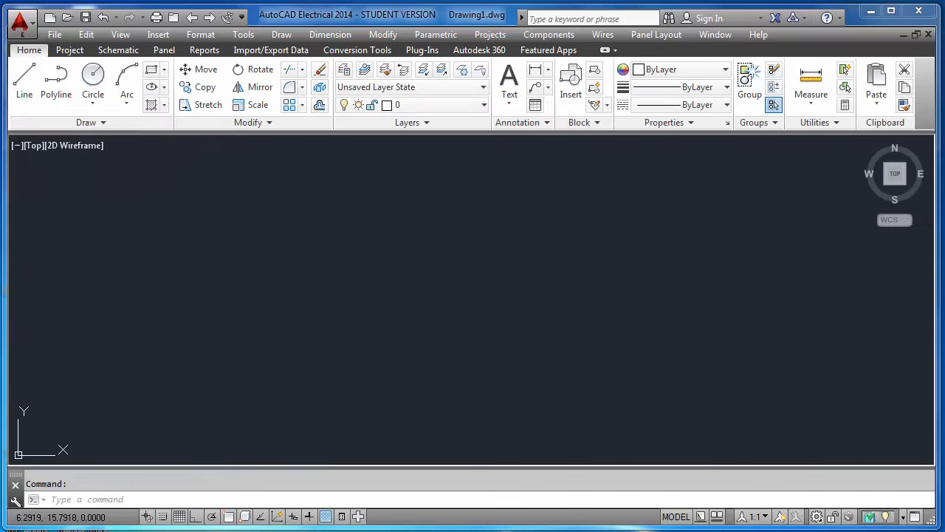
# Open the Project Manager with the AEPROJECT command
pyautogui.click(76, 51)
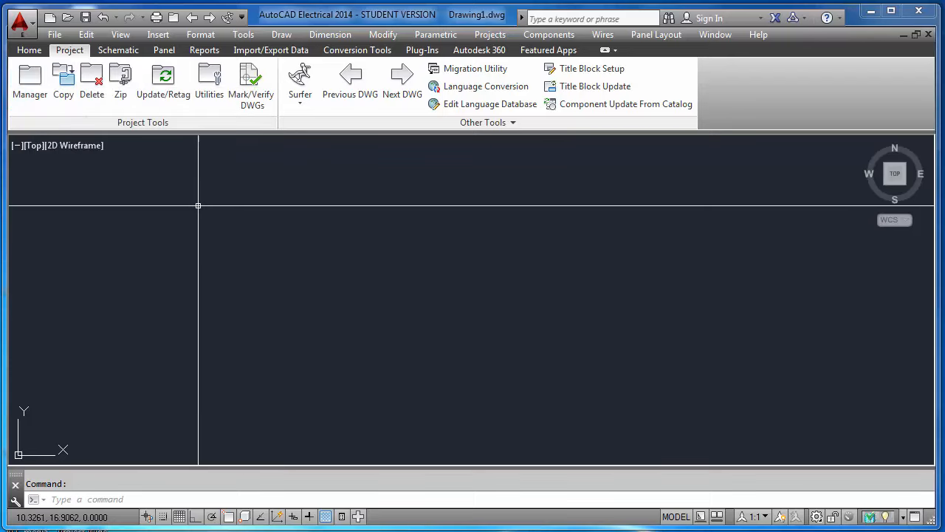
pyautogui.click(168, 498)
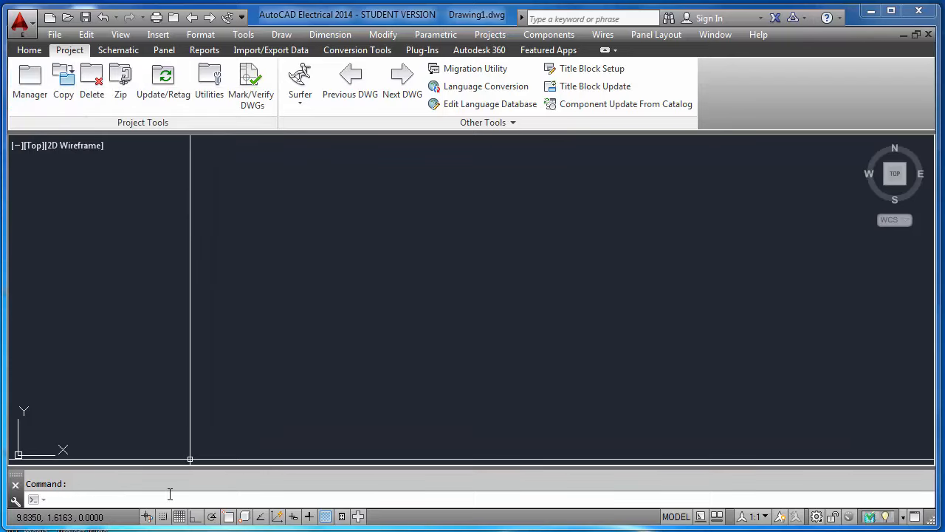
pyautogui.write('aeproeject')
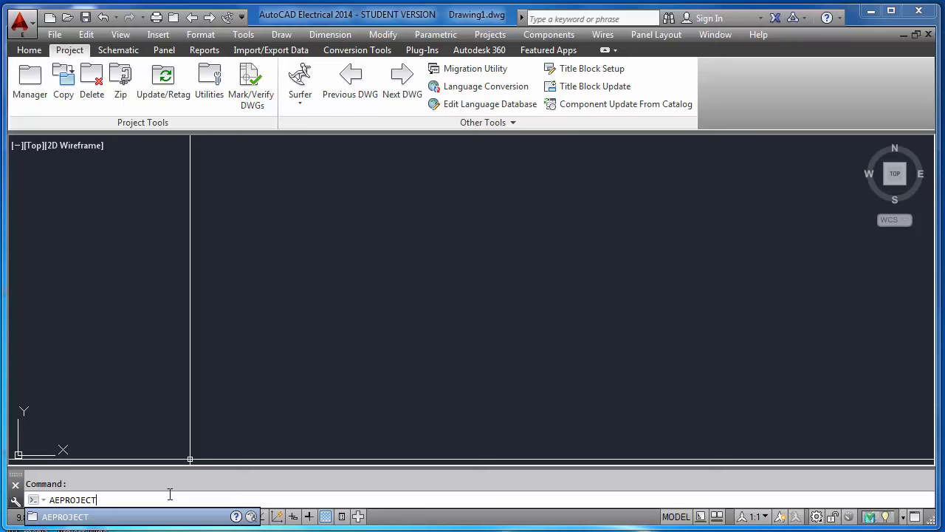
pyautogui.press('Return')
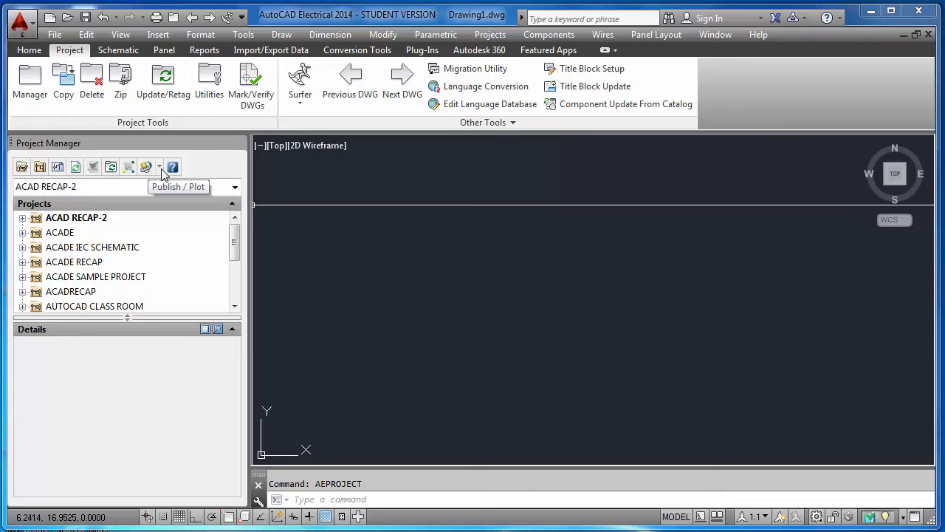
# Start a new project and name it "ACADE Training Module - Project Manager"
pyautogui.click(41, 169)
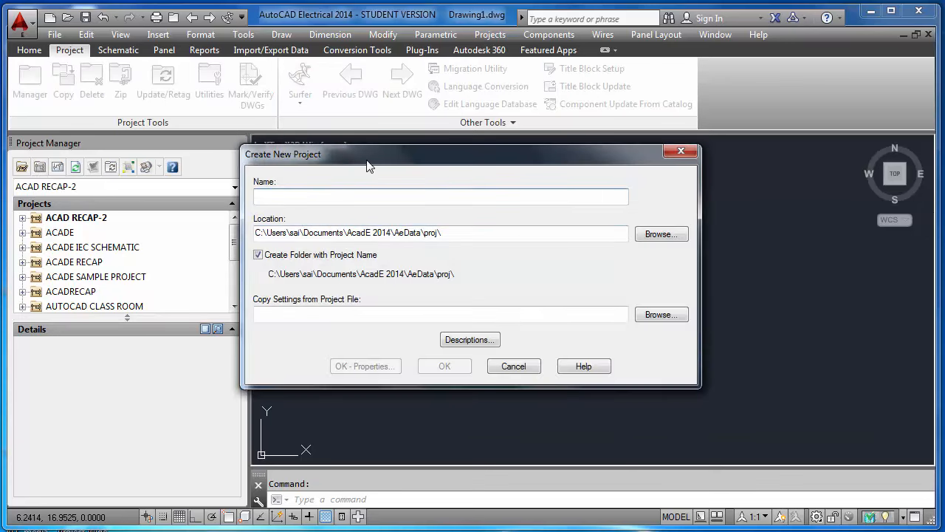
pyautogui.moveTo(367, 161); pyautogui.dragTo(367, 147)
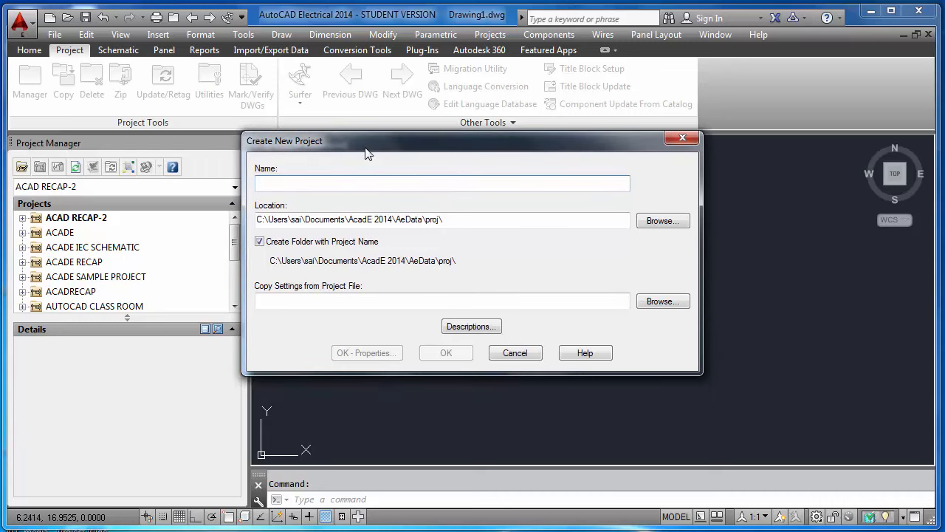
pyautogui.write('ACADE')
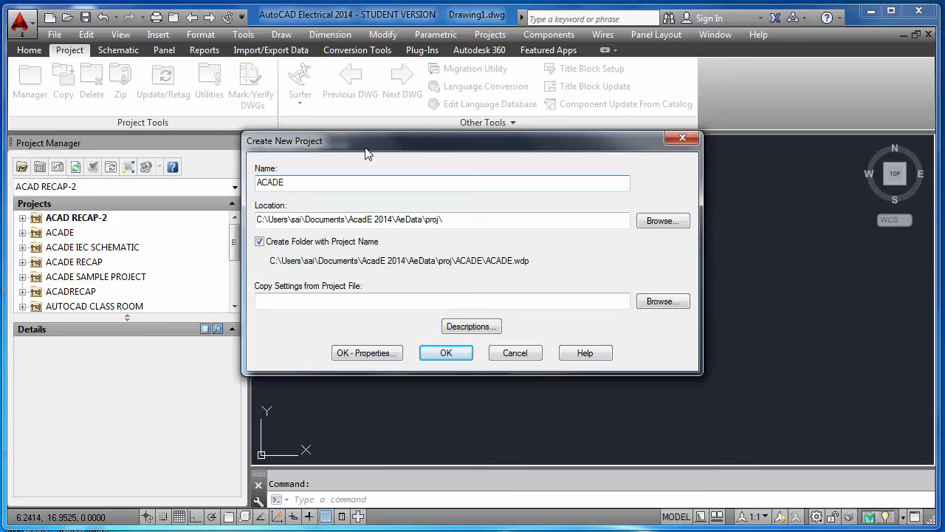
pyautogui.write(' Trai')
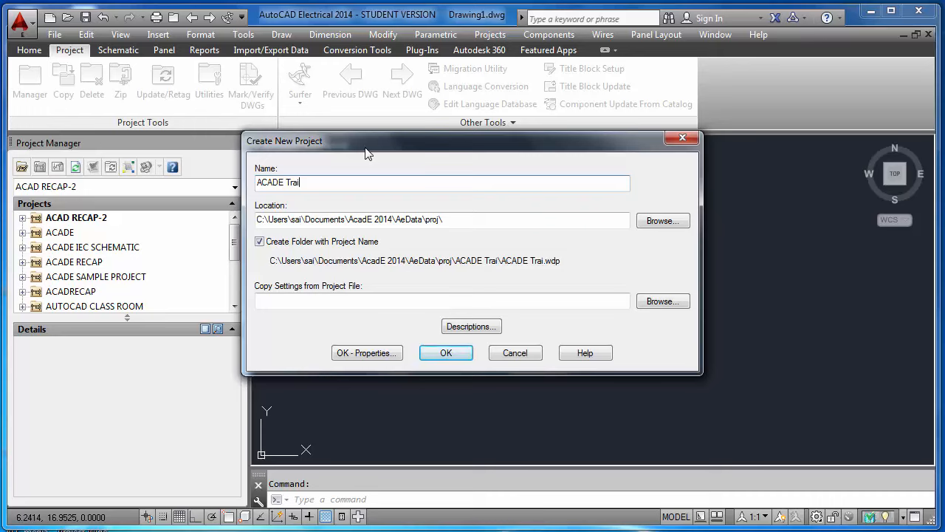
pyautogui.write('ning ')
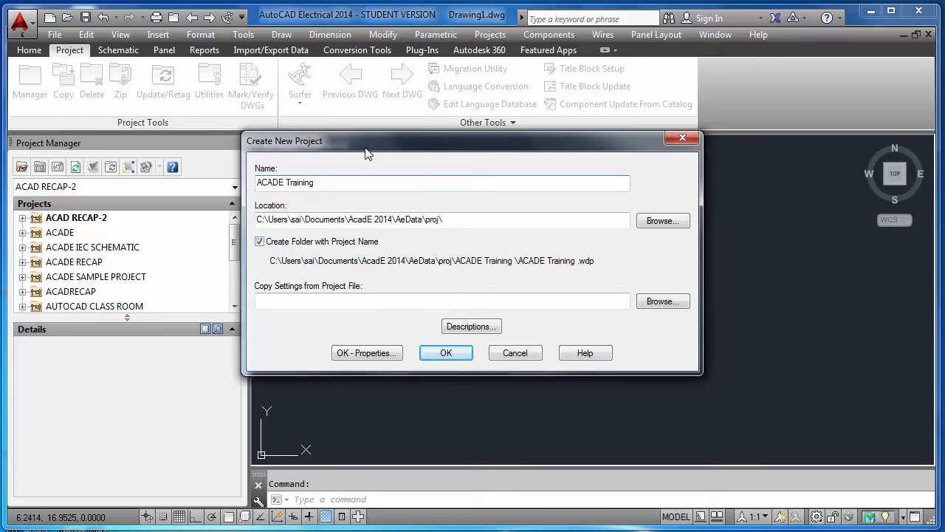
pyautogui.write('Modu')
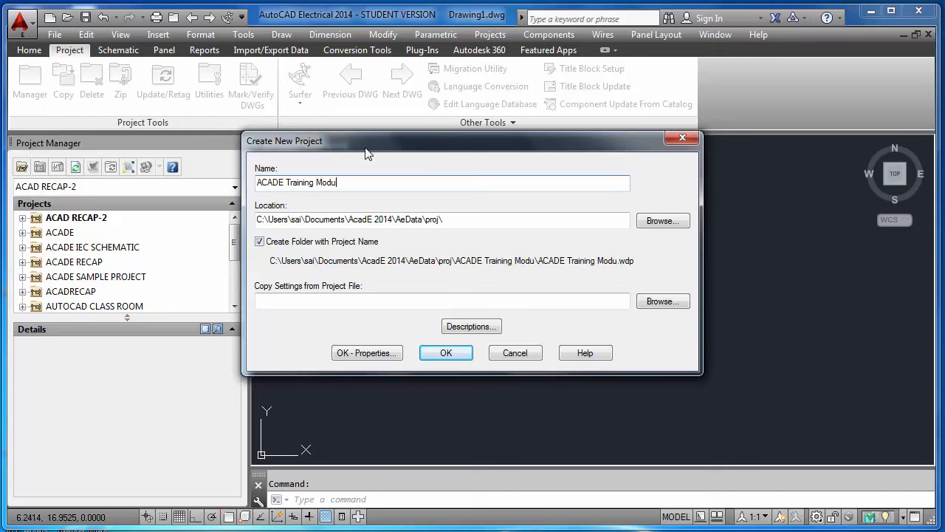
pyautogui.write('le - Project ')
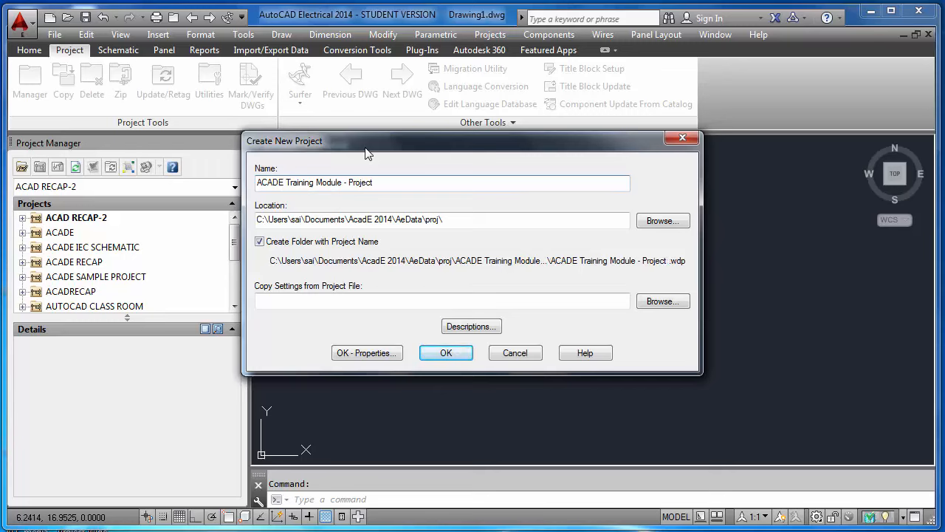
pyautogui.write('Manager')
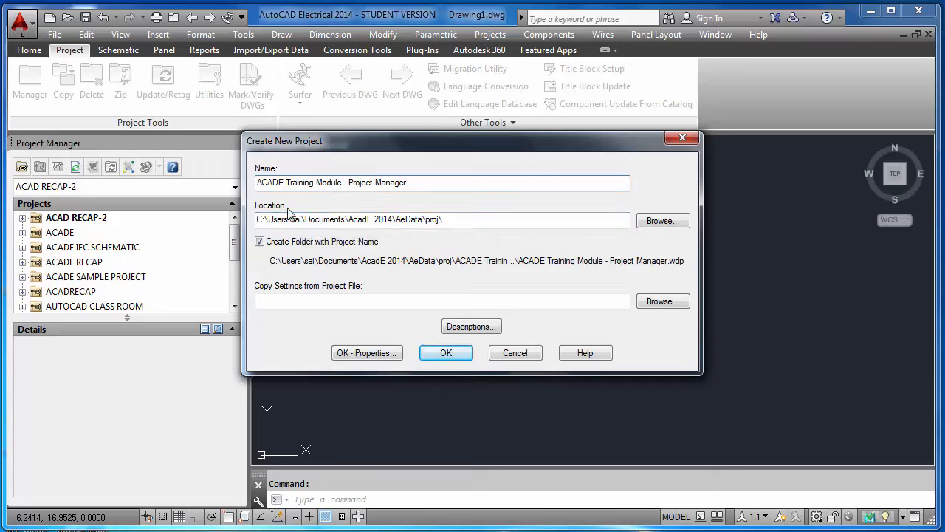
# Set the new project's location to the Drawings folder on Local Disk (D:)
pyautogui.click(652, 221)
pyautogui.moveTo(570, 257); pyautogui.dragTo(527, 313)
pyautogui.click(417, 302)
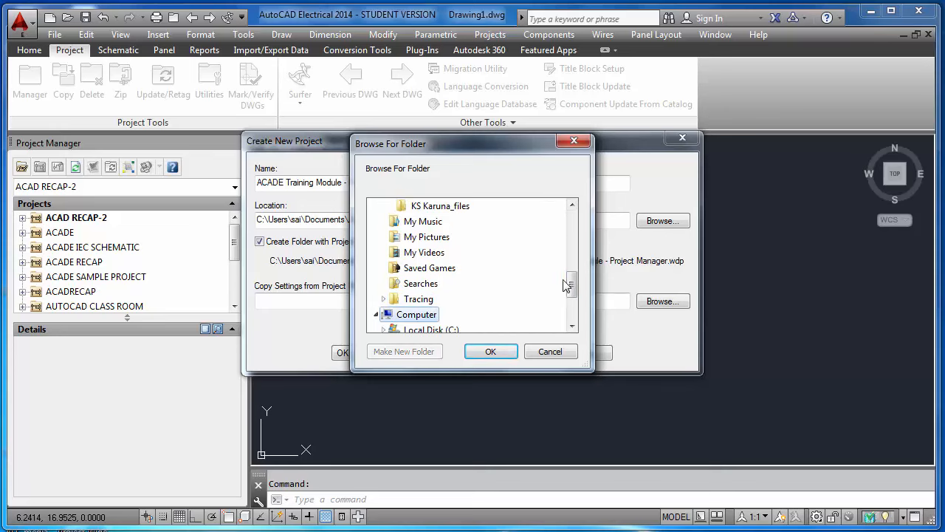
pyautogui.scroll(-2, 566, 286)
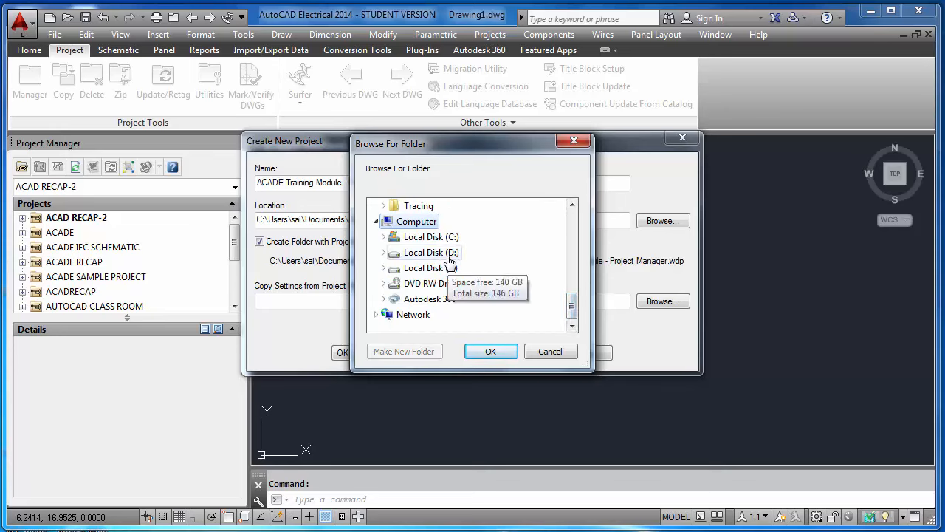
pyautogui.click(447, 256)
pyautogui.moveTo(569, 274); pyautogui.dragTo(570, 295)
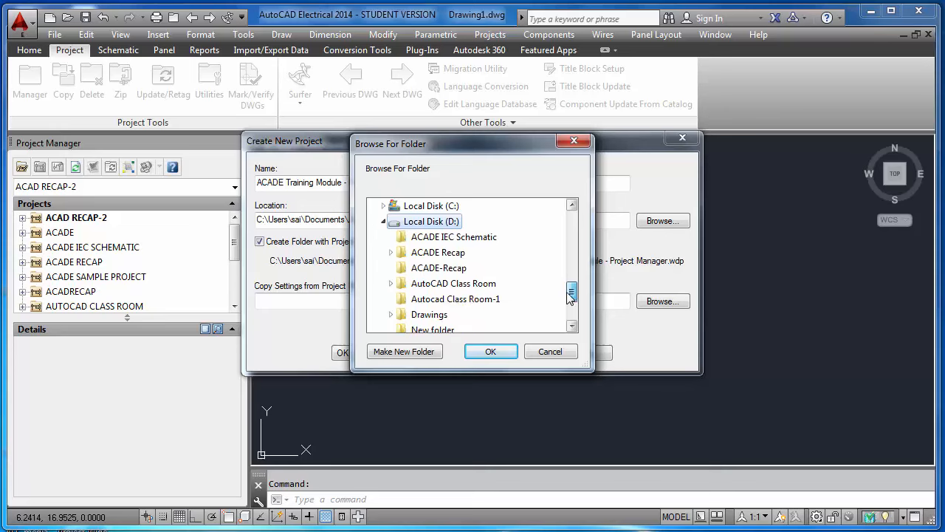
pyautogui.click(442, 316)
pyautogui.click(487, 353)
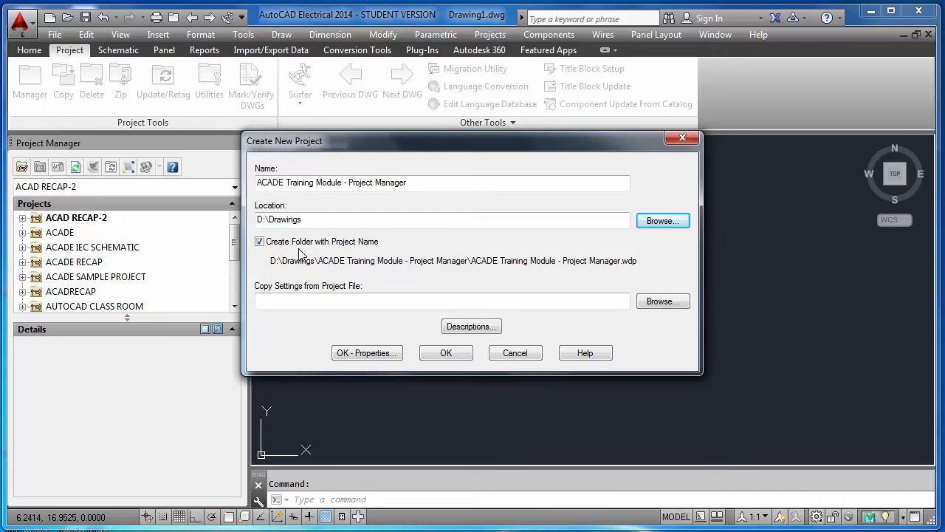
# Fill in the project descriptions with "AutoCAD Electrical Tutorsil" on Line1 and "Project Manager" on Line2
pyautogui.click(385, 301)
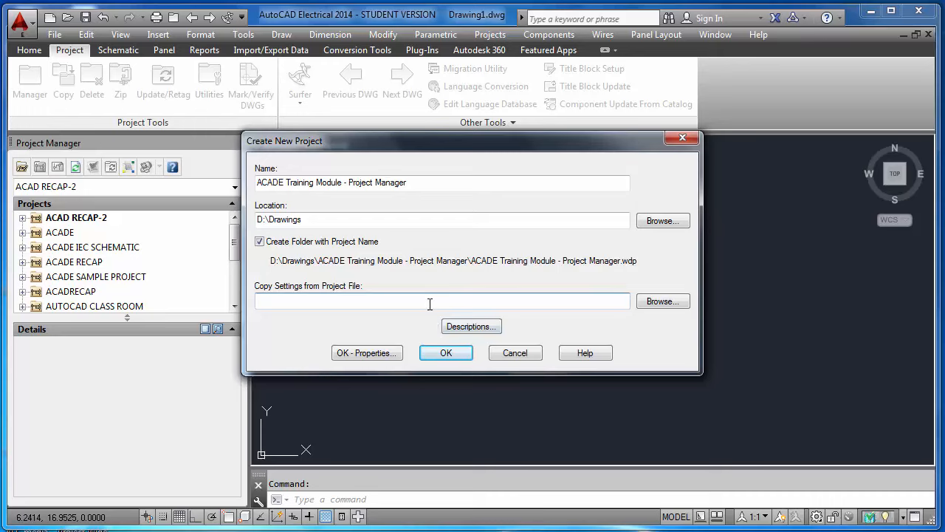
pyautogui.click(471, 326)
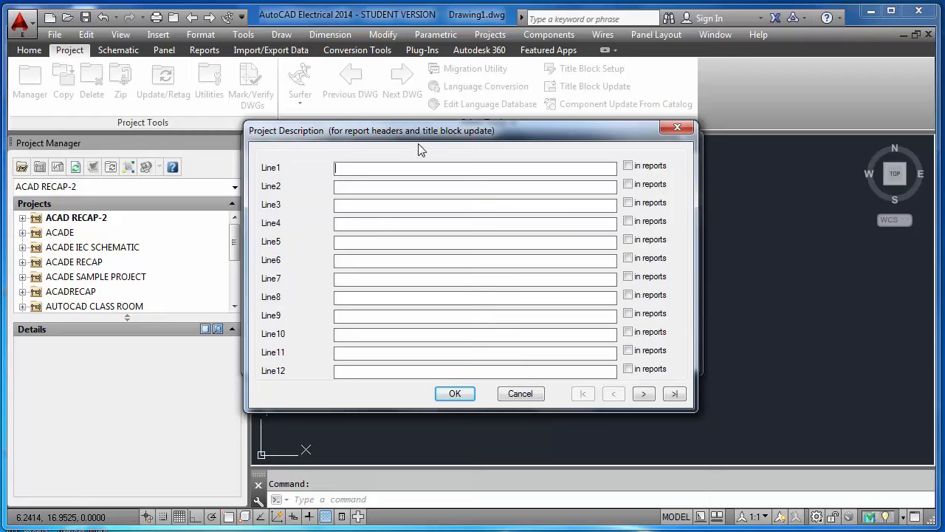
pyautogui.moveTo(426, 137); pyautogui.dragTo(404, 143)
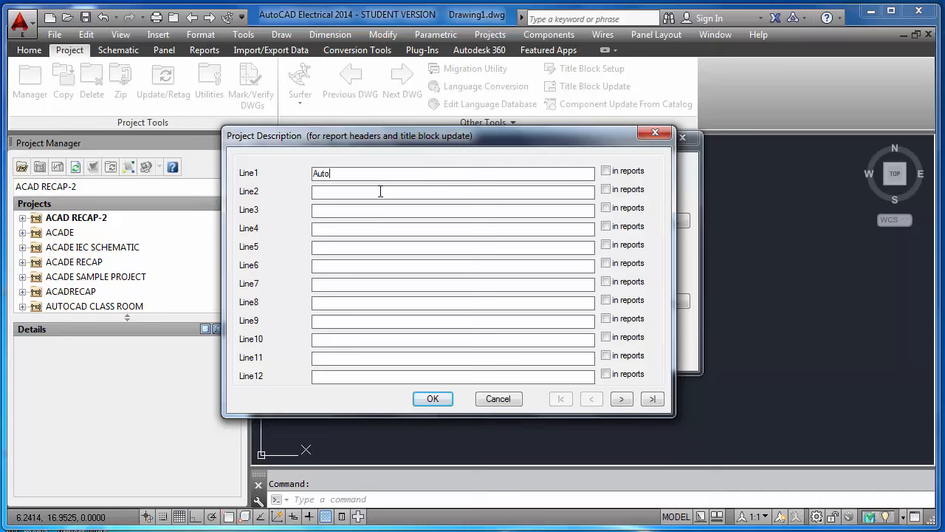
pyautogui.write('CAD E')
pyautogui.write('Tutorsil')
pyautogui.click(380, 191)
pyautogui.write('Pro')
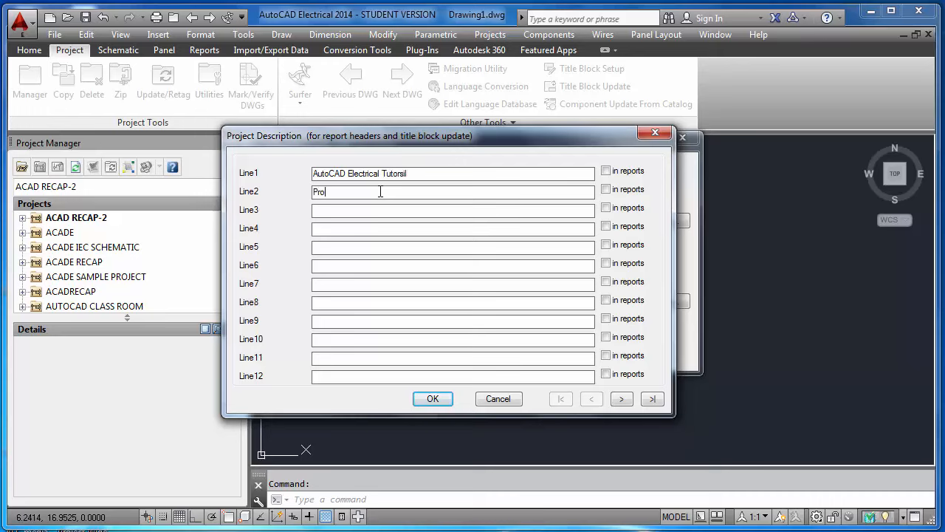
pyautogui.write('ject Manager')
# Include description Line1 and Line2 in reports and accept the project descriptions
pyautogui.click(606, 171)
pyautogui.click(607, 190)
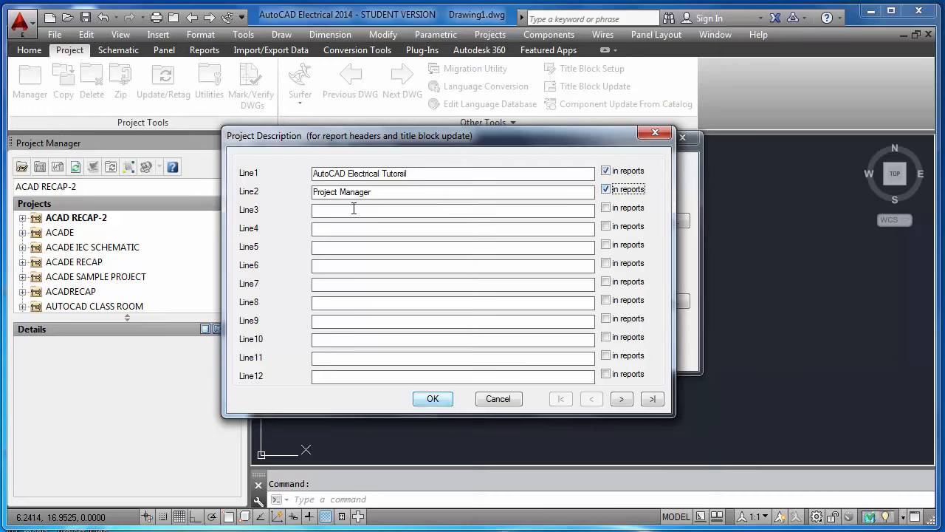
pyautogui.click(433, 398)
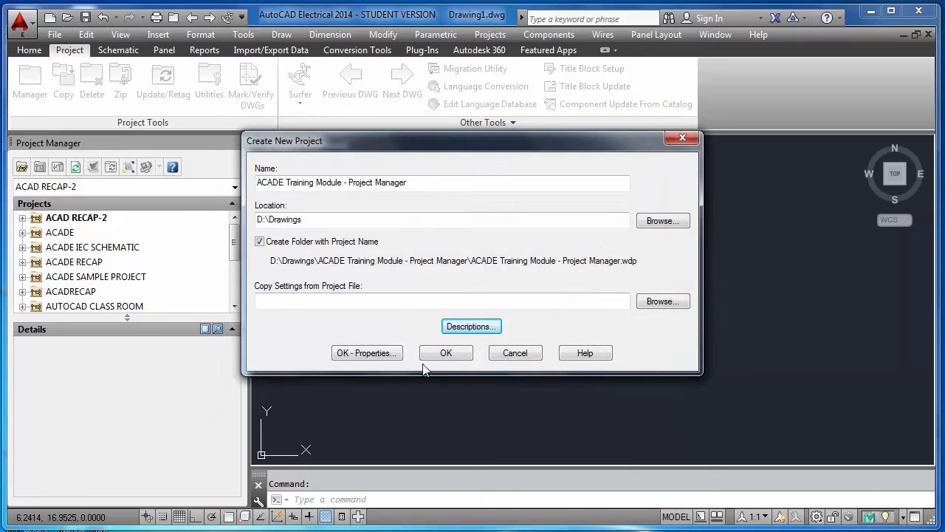
# Create the project, continuing to its properties, and expand Schematic Libraries to review the library paths
pyautogui.click(383, 355)
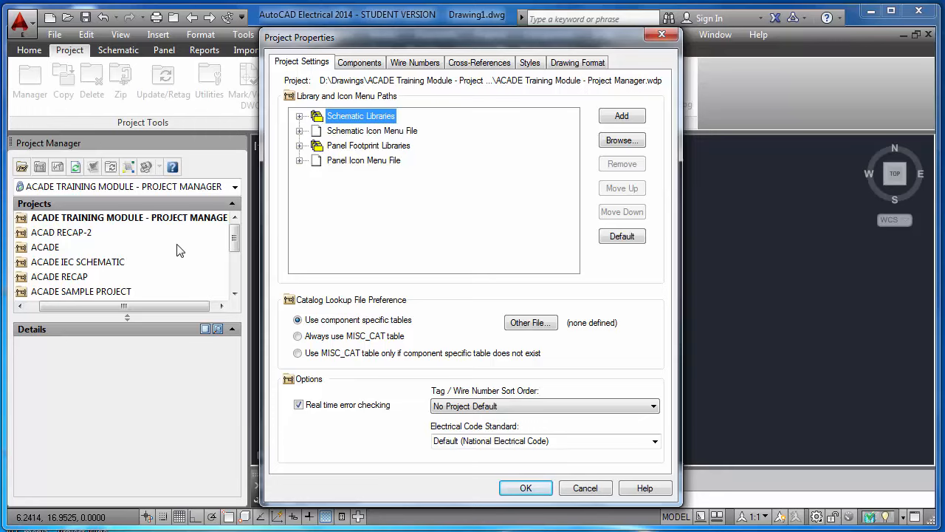
pyautogui.click(299, 115)
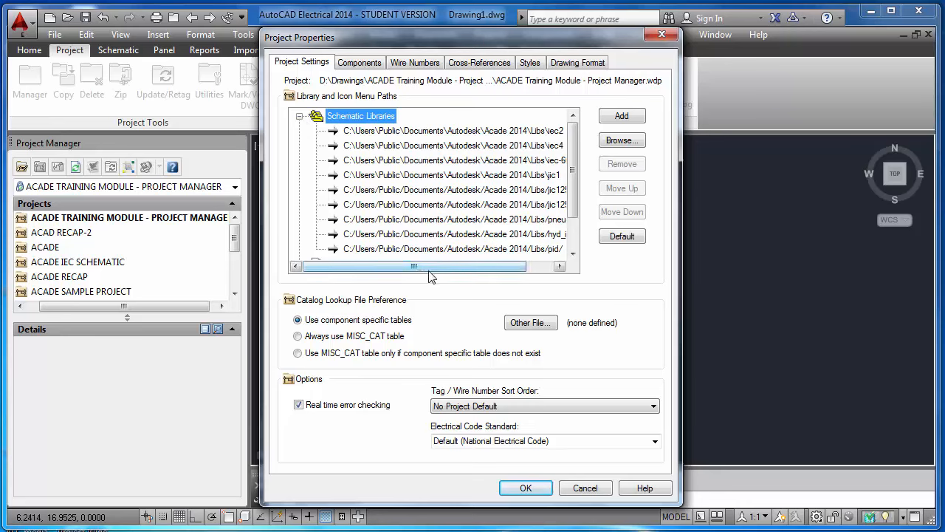
pyautogui.moveTo(435, 271); pyautogui.dragTo(457, 273)
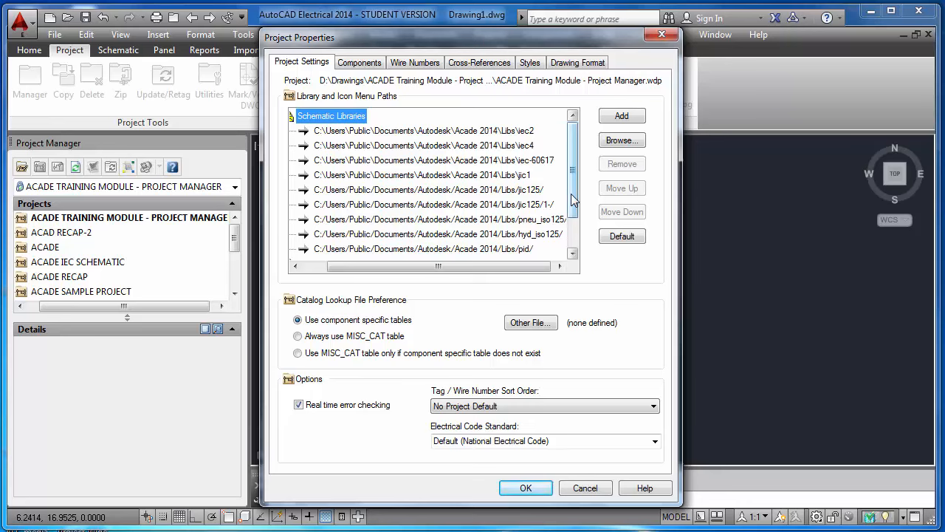
pyautogui.moveTo(573, 200)
pyautogui.mouseDown()
pyautogui.moveTo(576, 220)
pyautogui.moveTo(575, 195)
pyautogui.mouseUp()
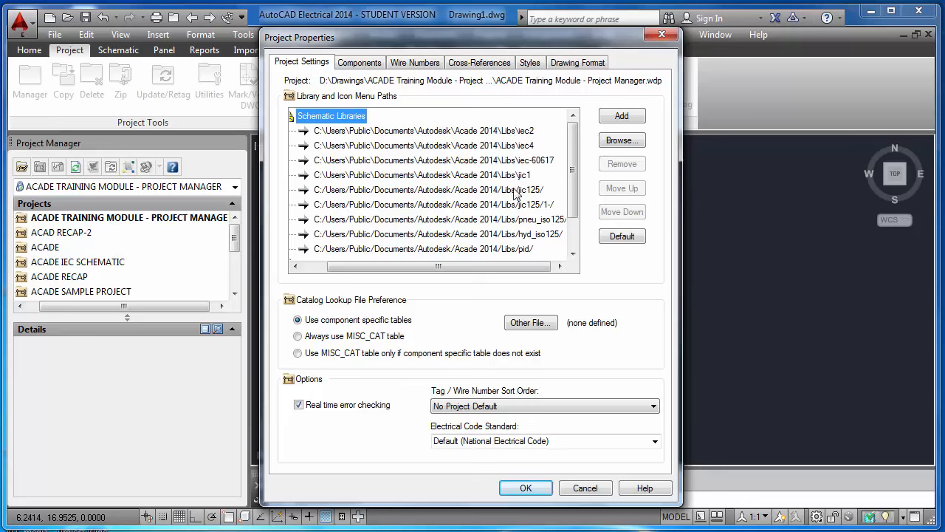
pyautogui.click(574, 223)
pyautogui.moveTo(573, 218); pyautogui.dragTo(573, 185)
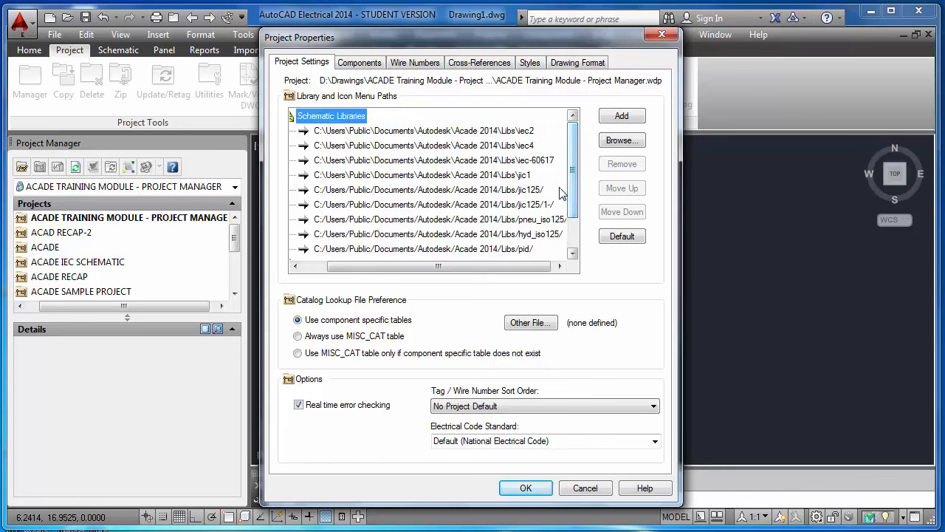
# Move the Libs/jic125/ path to the first place in the schematic libraries
pyautogui.click(515, 191)
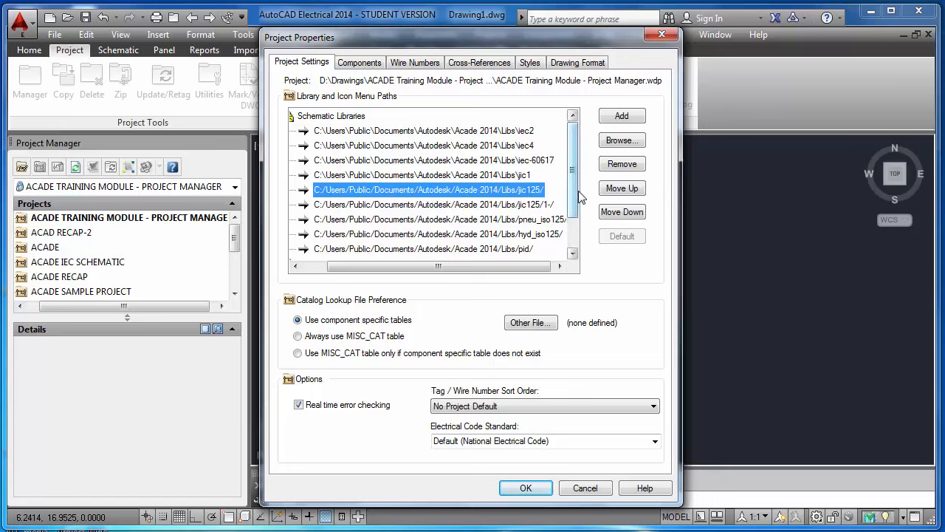
pyautogui.click(623, 189)
pyautogui.click(623, 189)
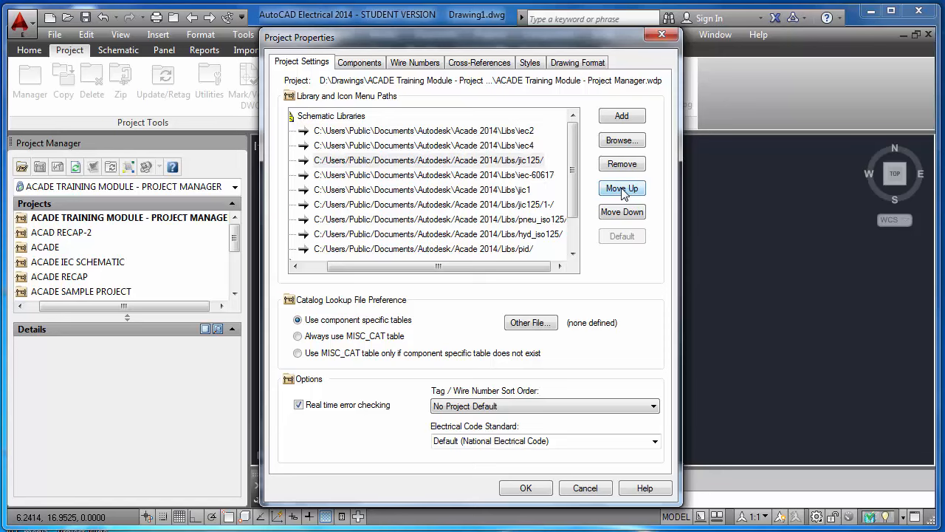
pyautogui.click(622, 189)
pyautogui.click(622, 189)
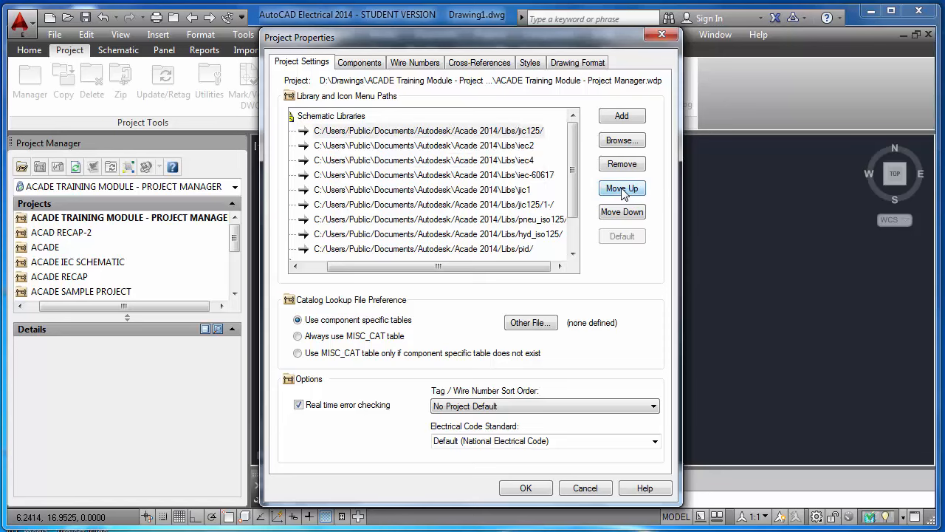
# Move the Libs/jic125/1-/ path up to directly below the jic125 path in the schematic libraries
pyautogui.click(540, 205)
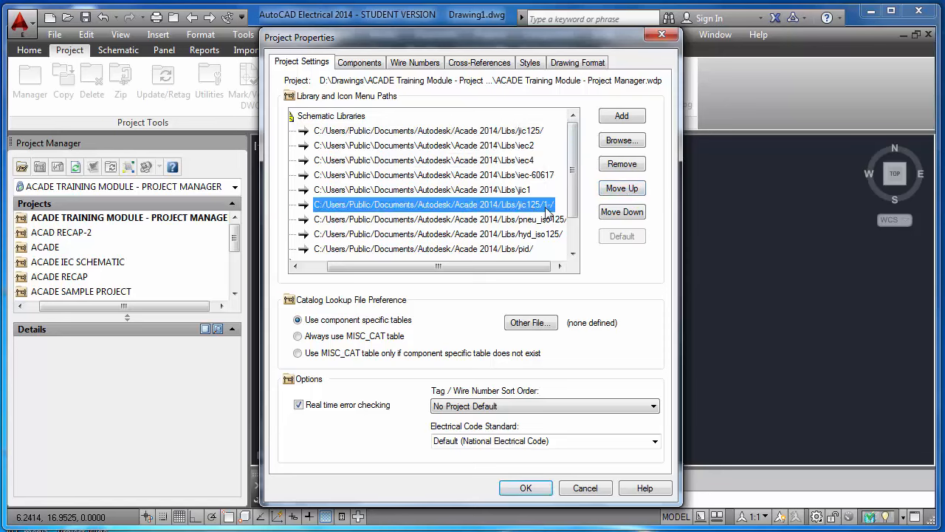
pyautogui.click(629, 190)
pyautogui.click(629, 190)
pyautogui.click(629, 189)
pyautogui.click(629, 190)
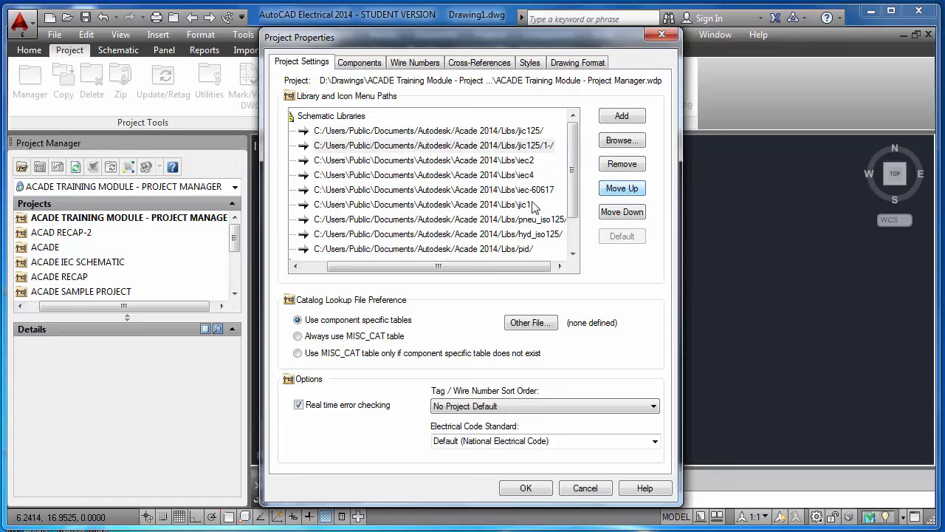
# Move the Libs\jic1 path to third place in the schematic libraries, directly below jic125/1-
pyautogui.click(531, 204)
pyautogui.click(621, 190)
pyautogui.click(621, 189)
pyautogui.click(622, 190)
pyautogui.click(622, 189)
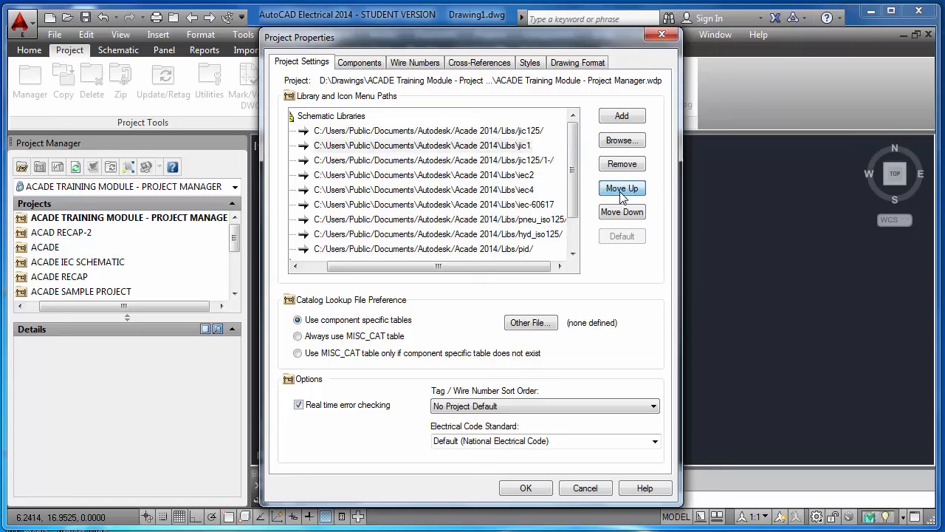
pyautogui.click(620, 213)
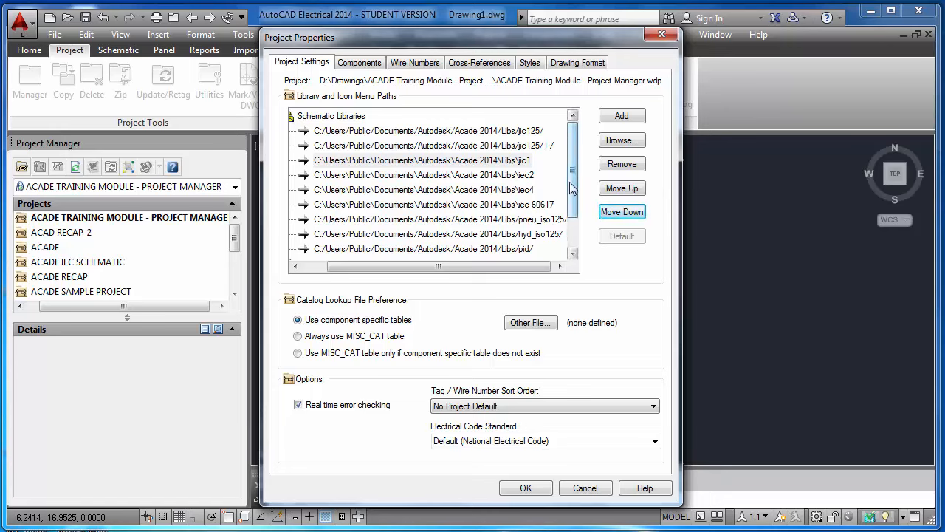
# Try to add another schematic library path by browsing for its folder, and cancel the folder selection
pyautogui.click(501, 180)
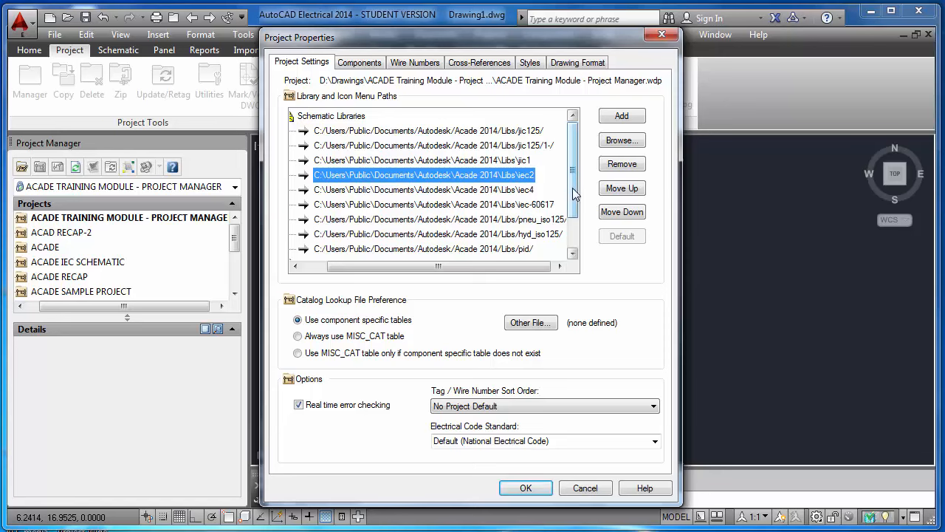
pyautogui.moveTo(576, 192); pyautogui.dragTo(575, 213)
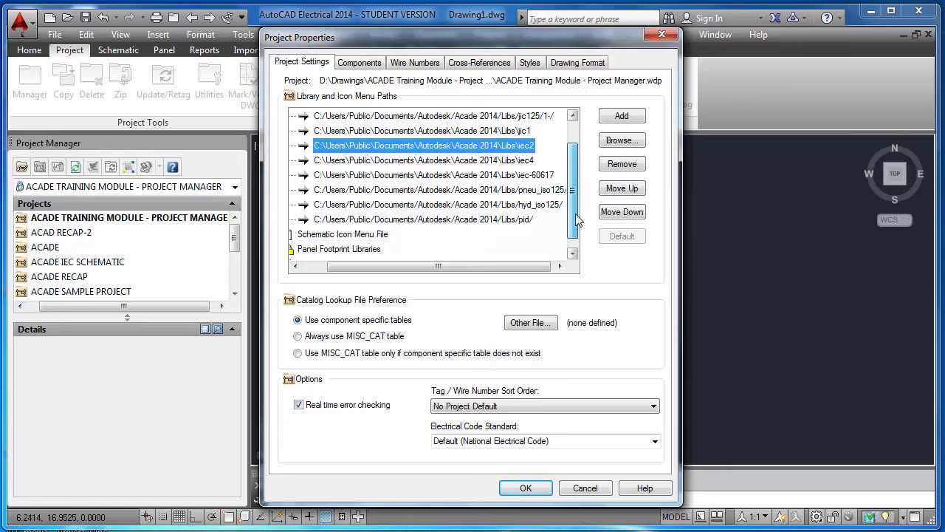
pyautogui.moveTo(447, 266); pyautogui.dragTo(378, 274)
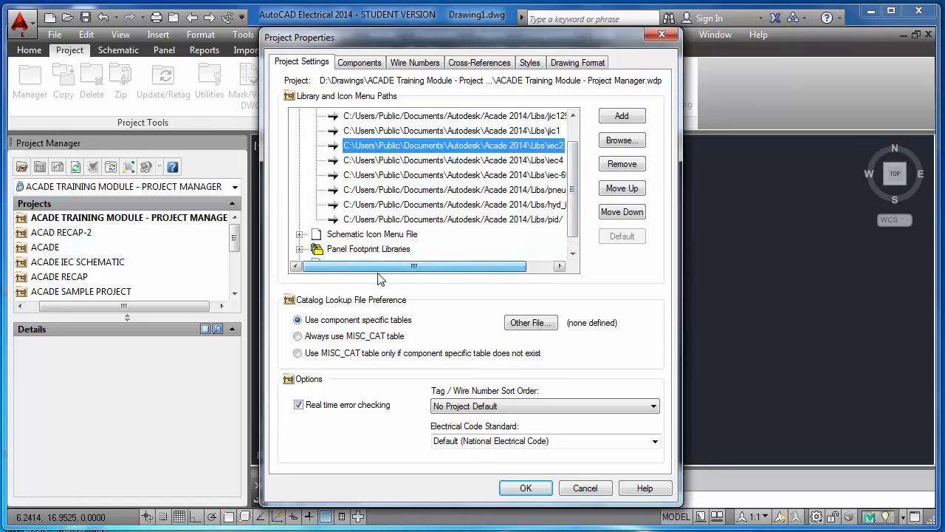
pyautogui.moveTo(572, 209); pyautogui.dragTo(573, 187)
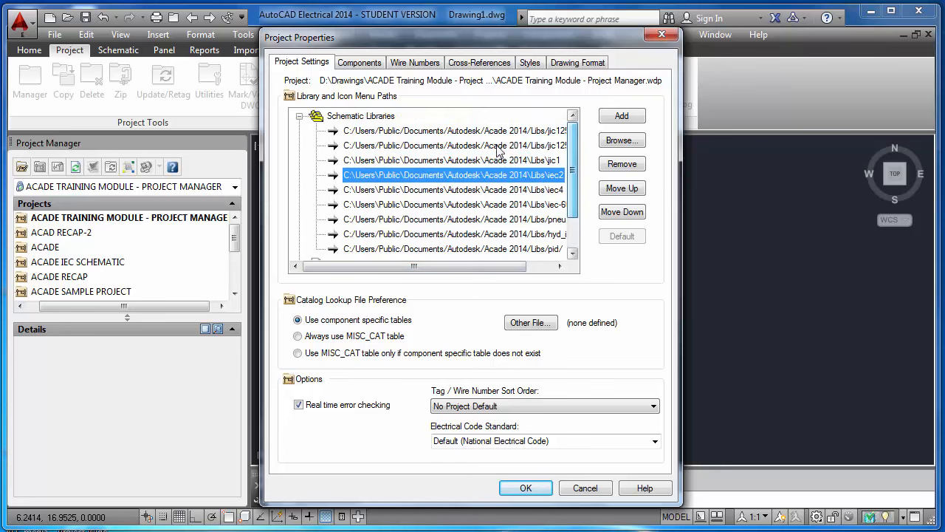
pyautogui.click(377, 117)
pyautogui.click(621, 116)
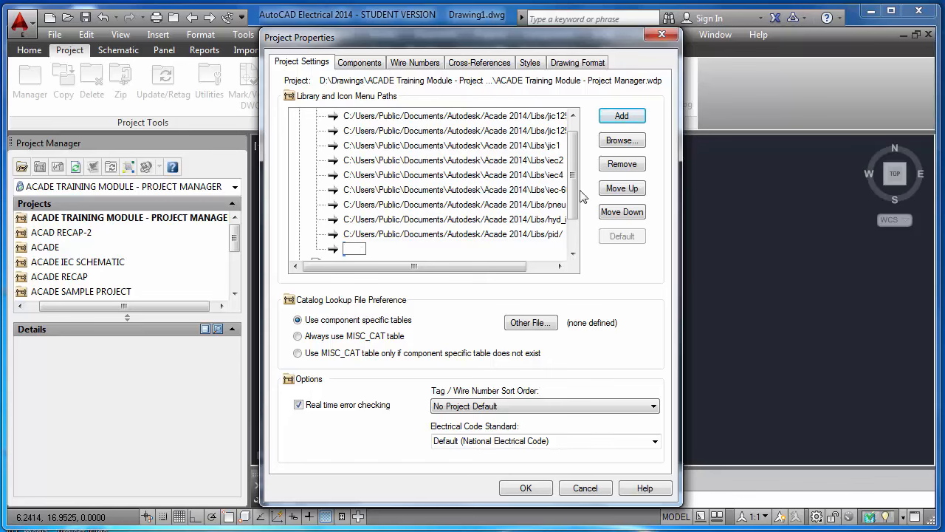
pyautogui.click(620, 140)
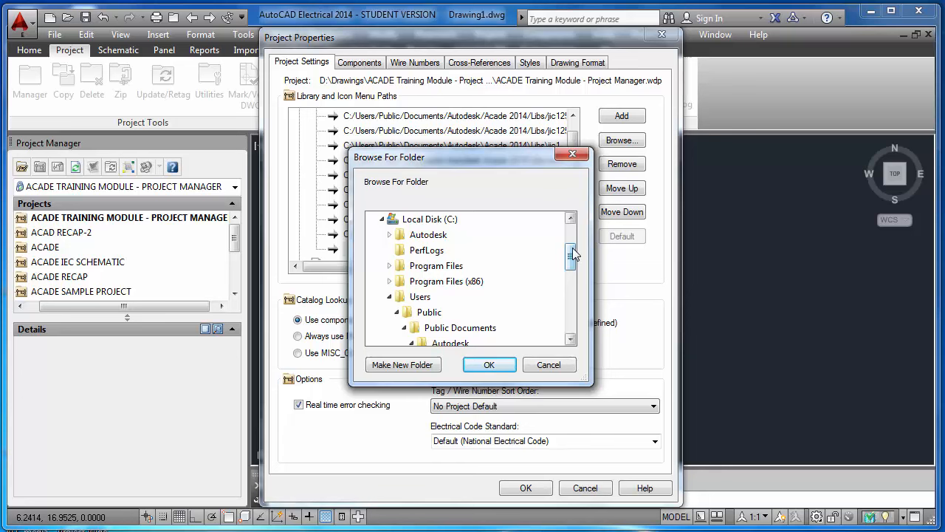
pyautogui.click(549, 364)
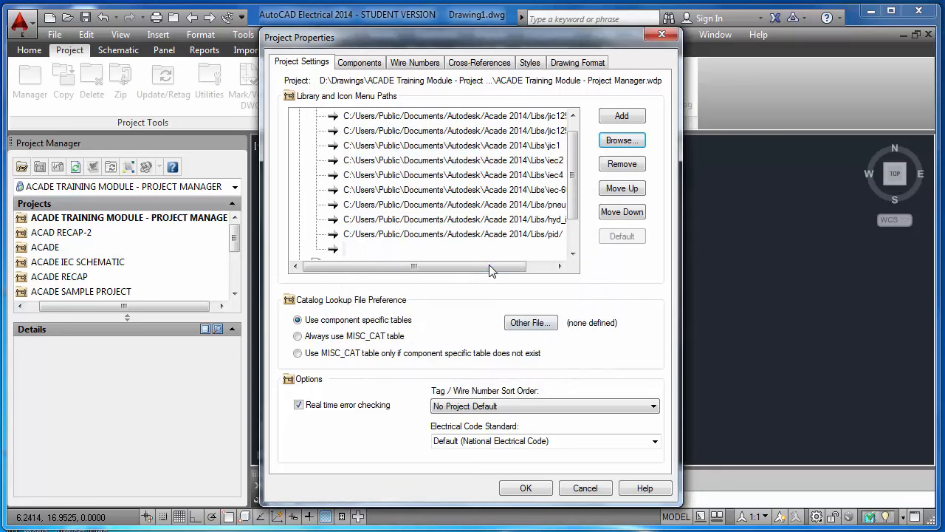
# Add a blank path entry to the end of the schematic libraries
pyautogui.moveTo(489, 266); pyautogui.dragTo(519, 274)
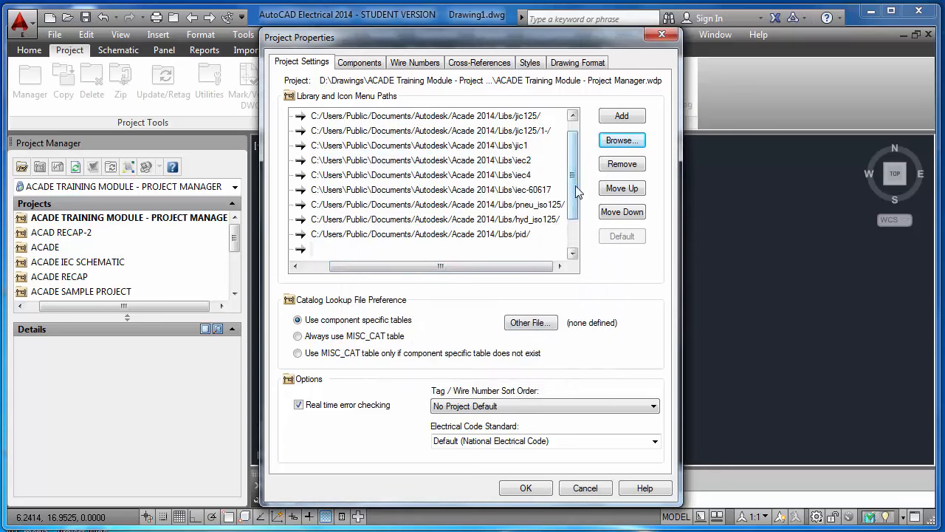
pyautogui.moveTo(576, 189); pyautogui.dragTo(574, 169)
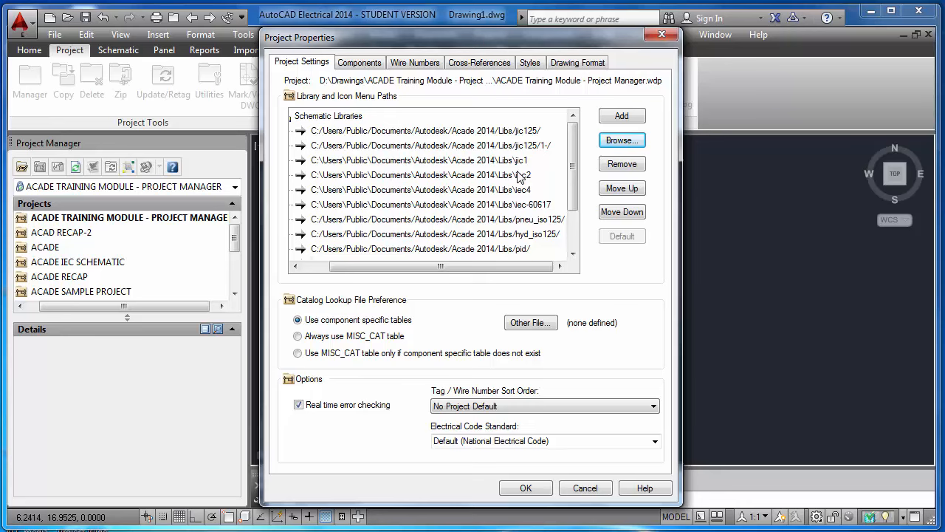
pyautogui.click(340, 116)
pyautogui.click(622, 116)
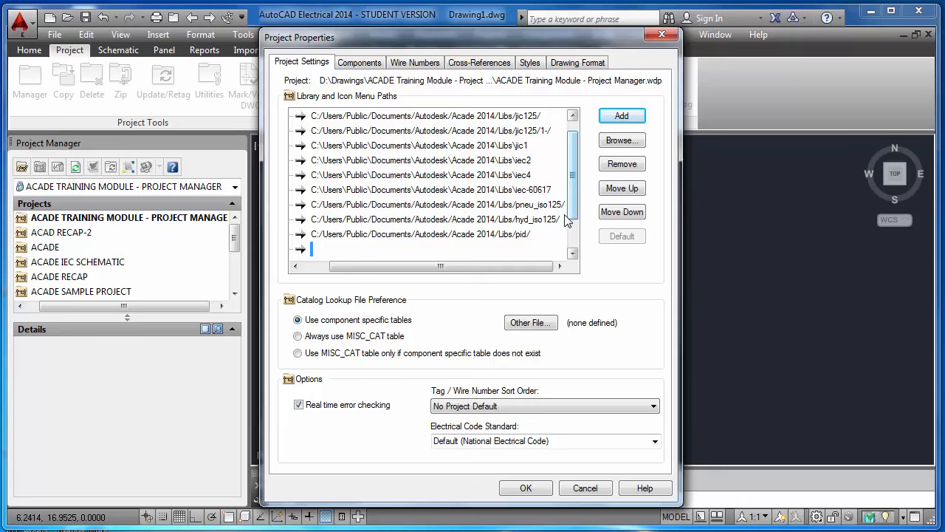
# Expand Schematic Icon Menu File, examine the full path of its menu file, and select that heading
pyautogui.scroll(-1, 548, 238)
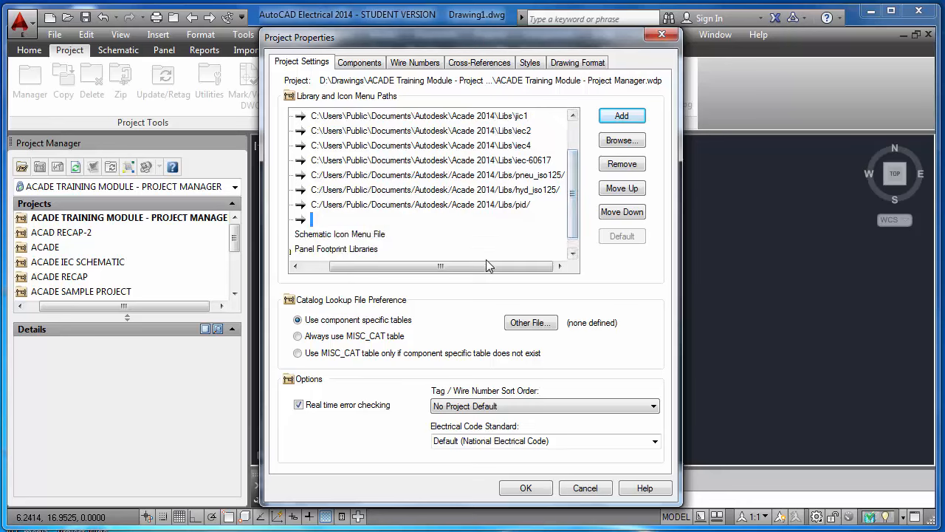
pyautogui.moveTo(485, 266); pyautogui.dragTo(369, 267)
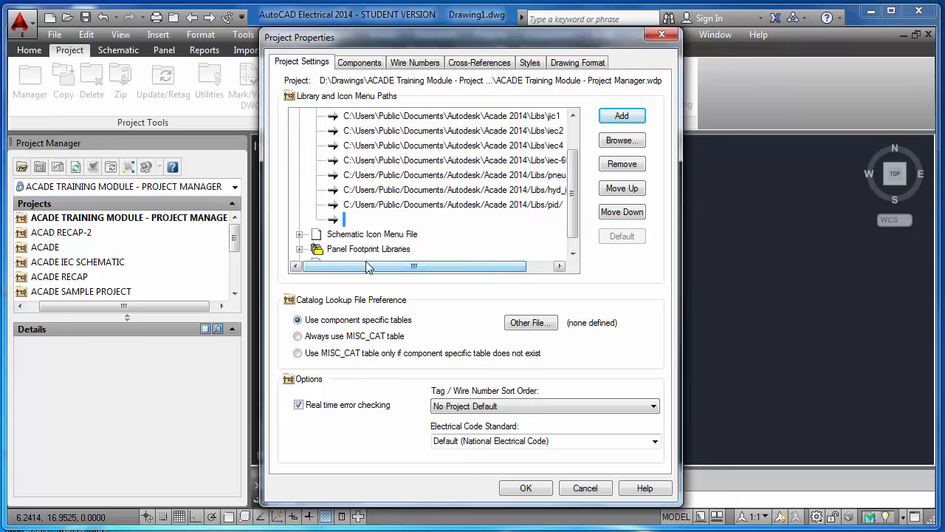
pyautogui.click(299, 234)
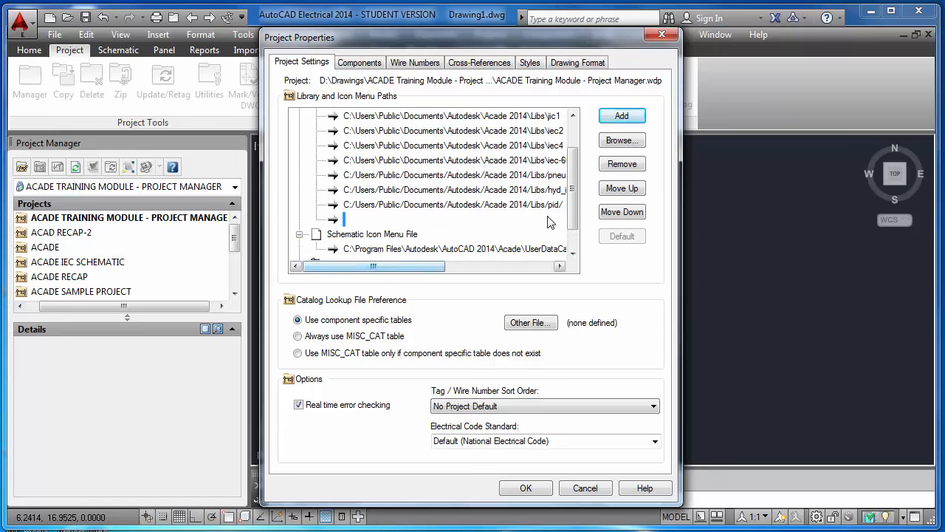
pyautogui.scroll(-1, 416, 255)
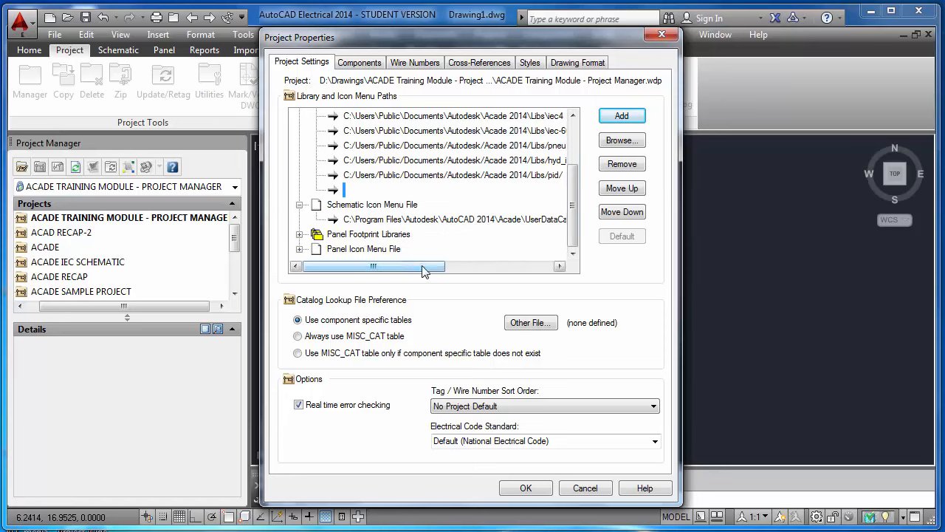
pyautogui.moveTo(413, 265); pyautogui.dragTo(436, 267)
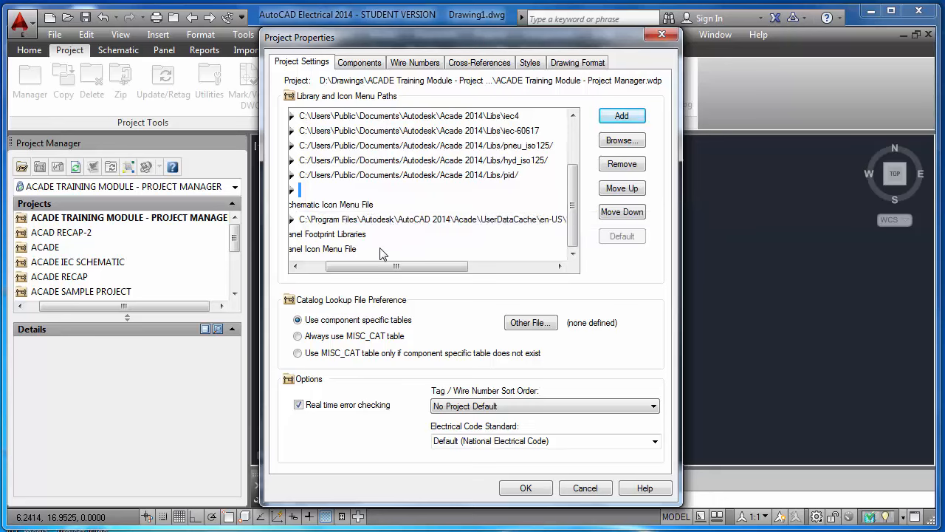
pyautogui.moveTo(359, 267); pyautogui.dragTo(335, 267)
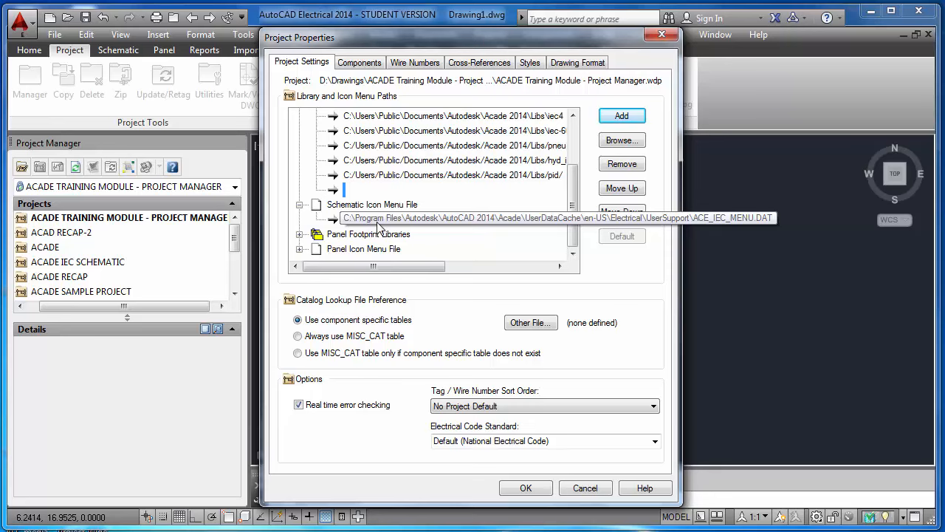
pyautogui.click(414, 212)
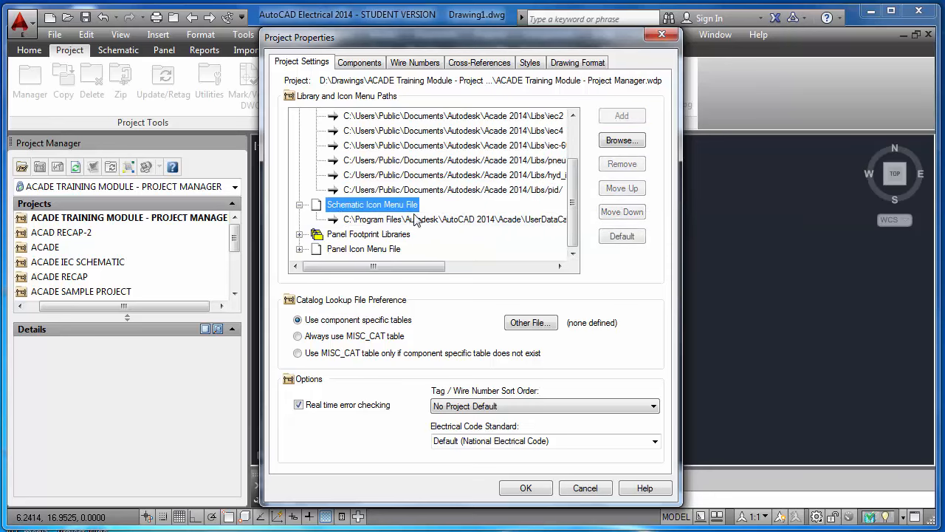
# Set the schematic icon menu file to ACE_JIC_MENU.DAT from the UserSupport folder
pyautogui.click(414, 219)
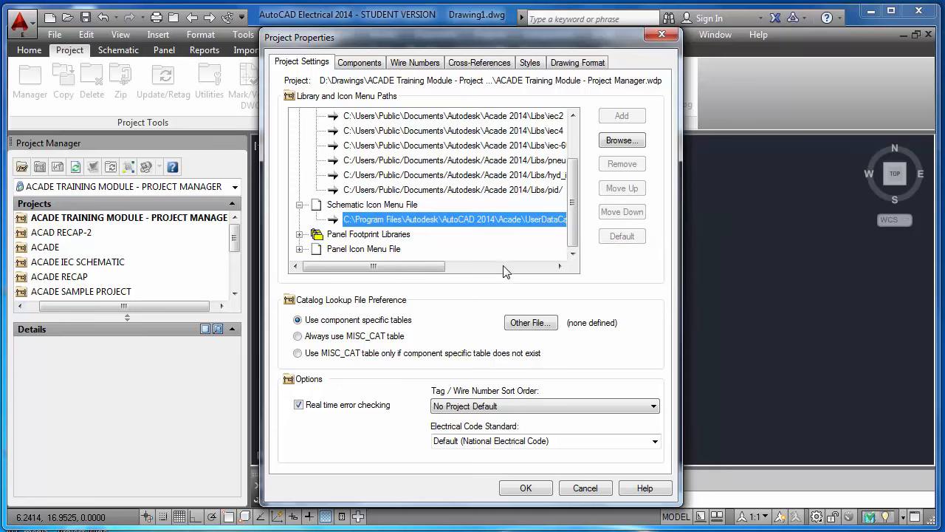
pyautogui.click(622, 140)
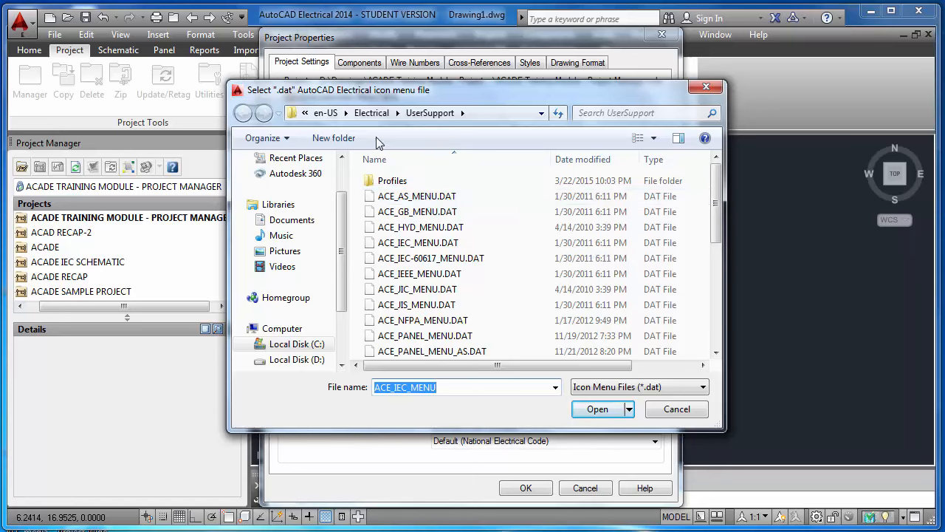
pyautogui.click(476, 116)
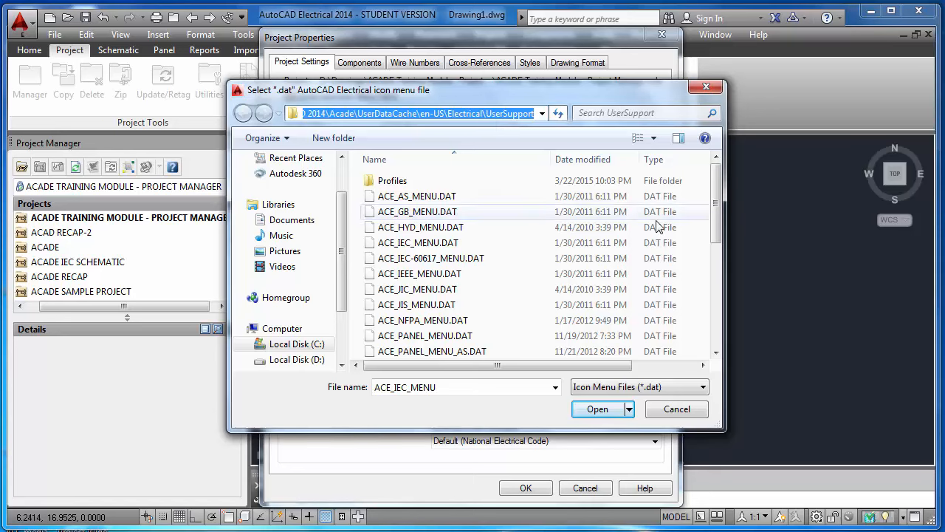
pyautogui.moveTo(715, 231); pyautogui.dragTo(702, 255)
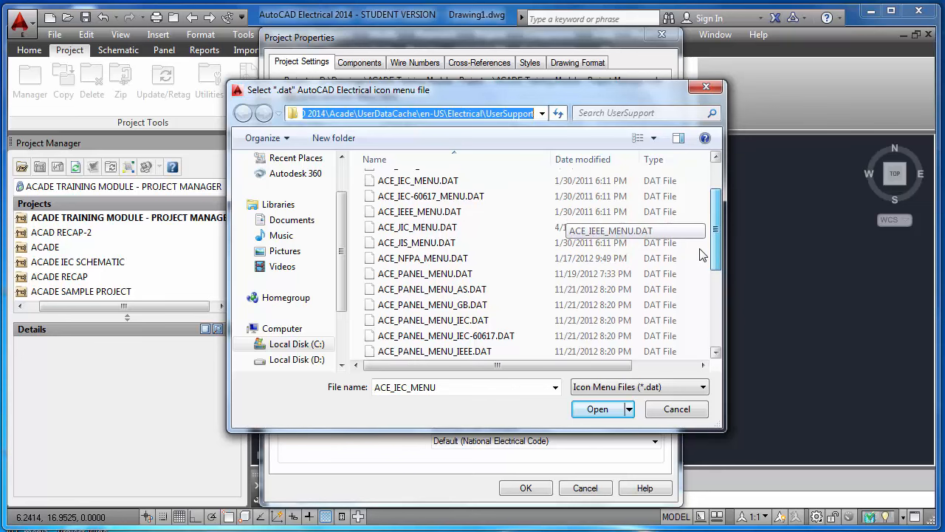
pyautogui.click(432, 229)
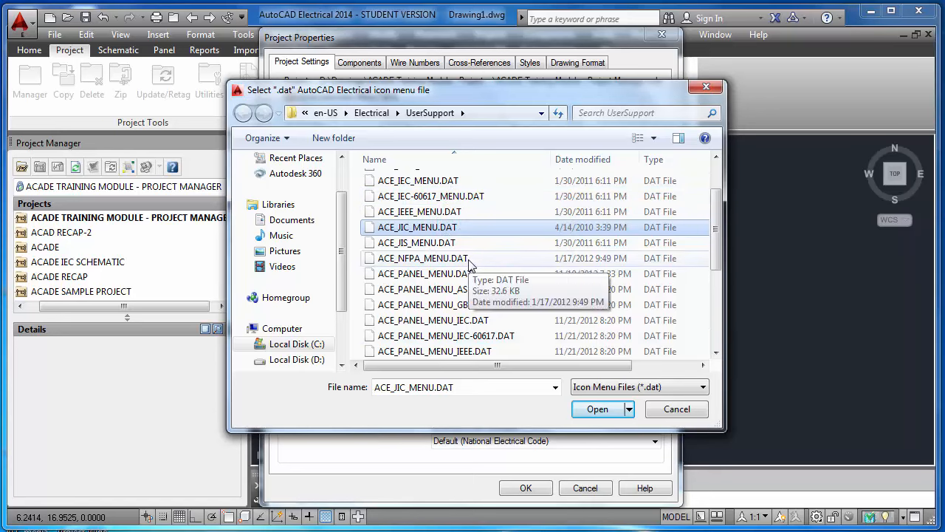
pyautogui.click(599, 410)
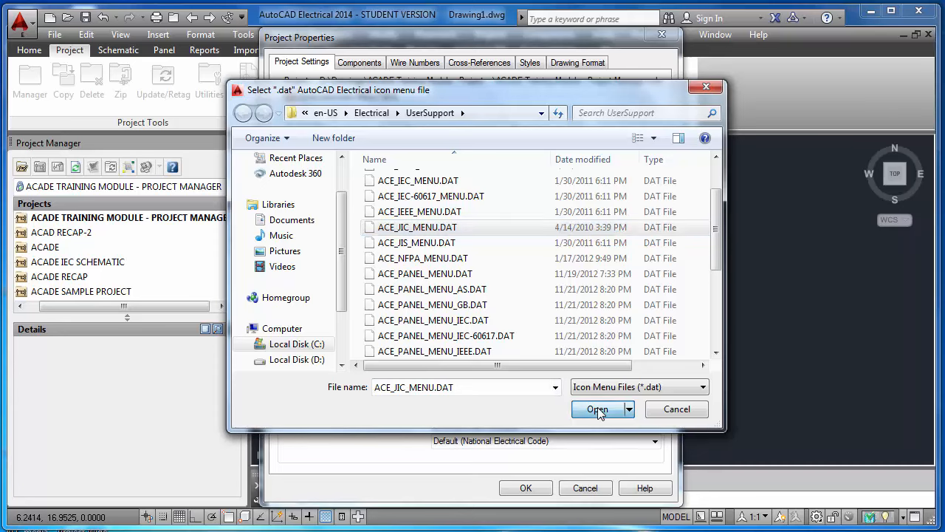
pyautogui.moveTo(441, 268); pyautogui.dragTo(401, 268)
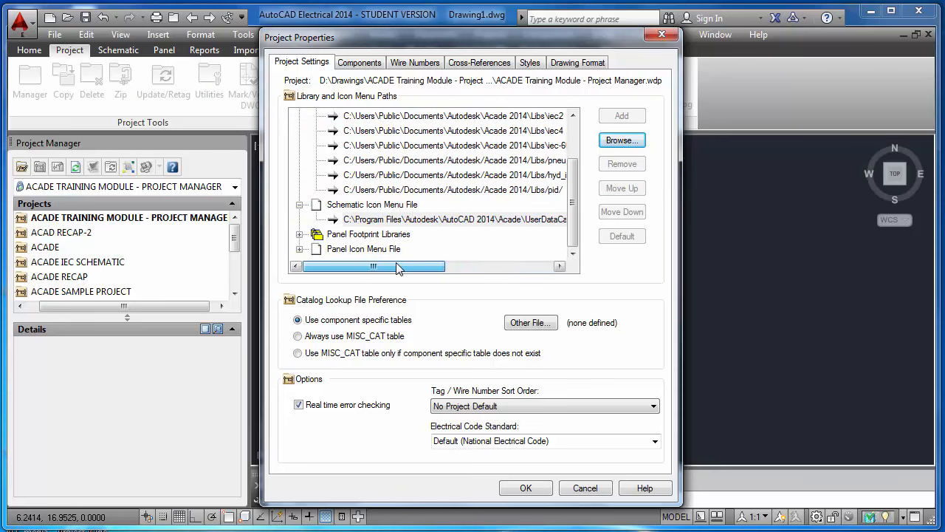
# Examine the panel footprint library path, and check the schematic library paths against the schematic icon menu file
pyautogui.click(300, 234)
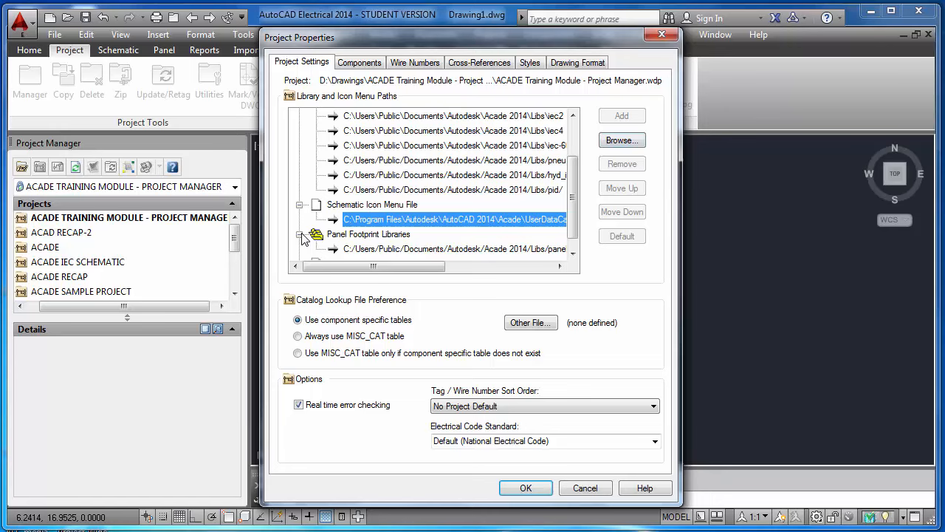
pyautogui.click(300, 234)
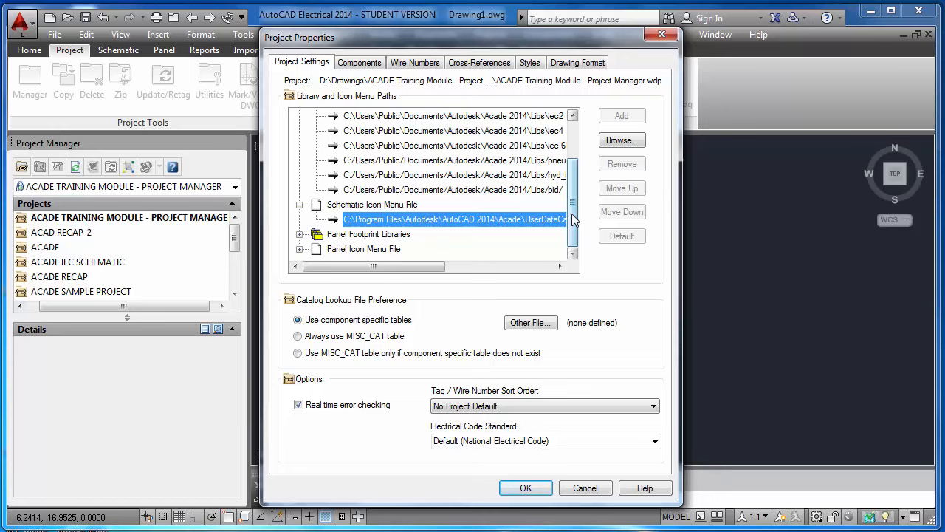
pyautogui.moveTo(573, 220); pyautogui.dragTo(576, 181)
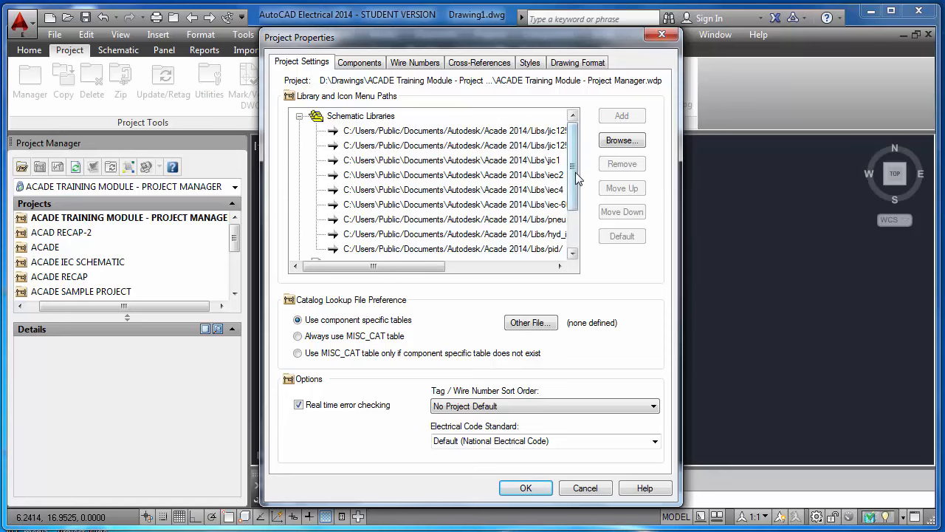
pyautogui.moveTo(575, 173); pyautogui.dragTo(580, 209)
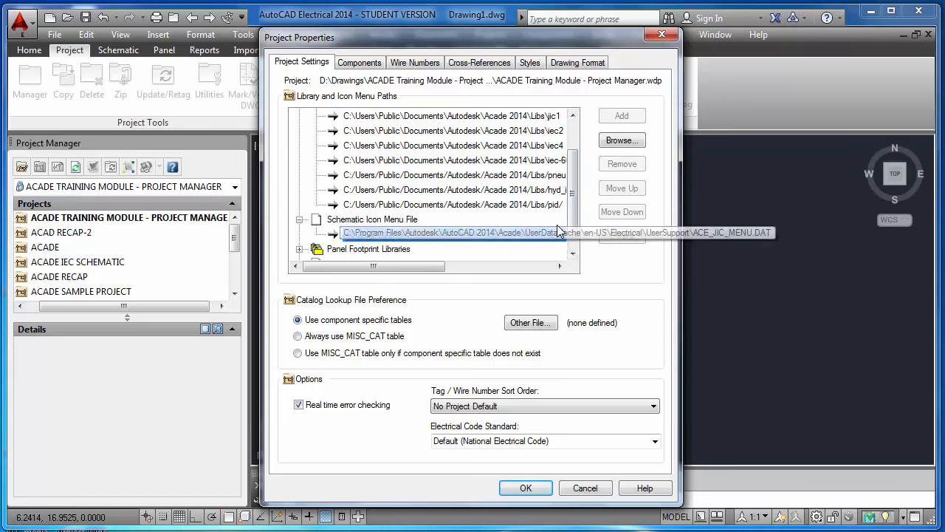
pyautogui.moveTo(574, 212); pyautogui.dragTo(575, 190)
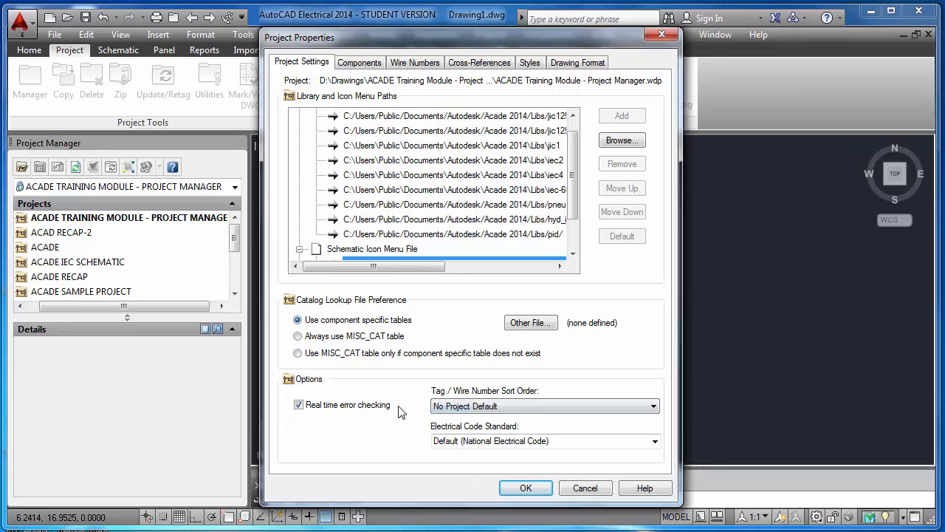
# Review the project's component tag format, wire number format and cross-reference settings
pyautogui.click(360, 63)
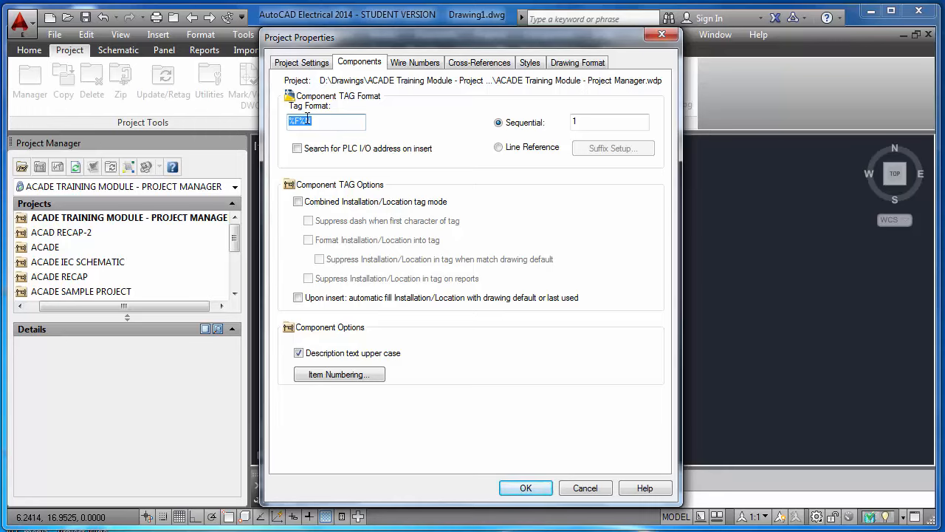
pyautogui.click(324, 122)
pyautogui.click(421, 63)
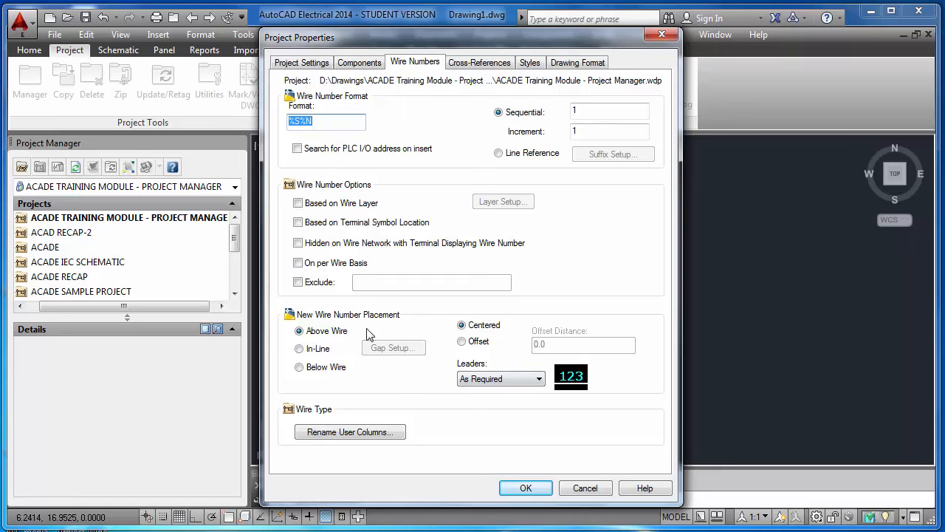
pyautogui.click(375, 65)
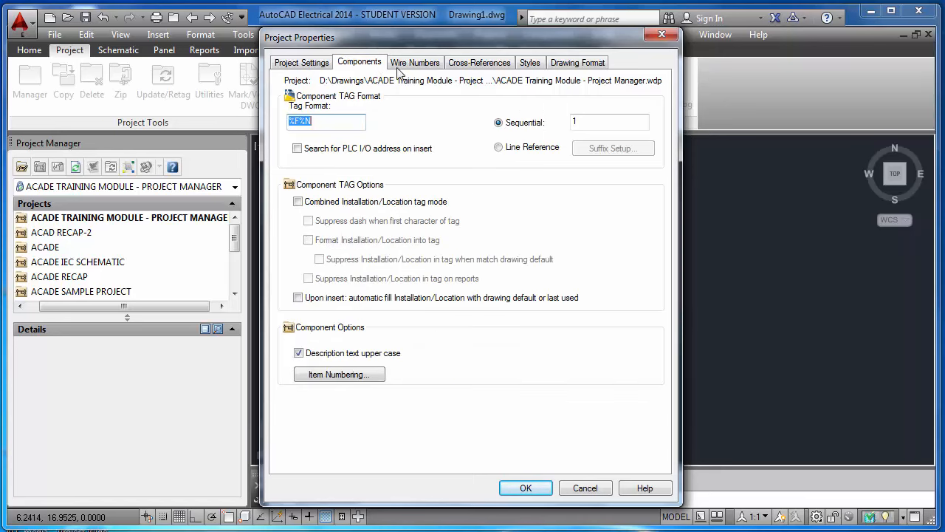
pyautogui.click(398, 65)
pyautogui.click(480, 64)
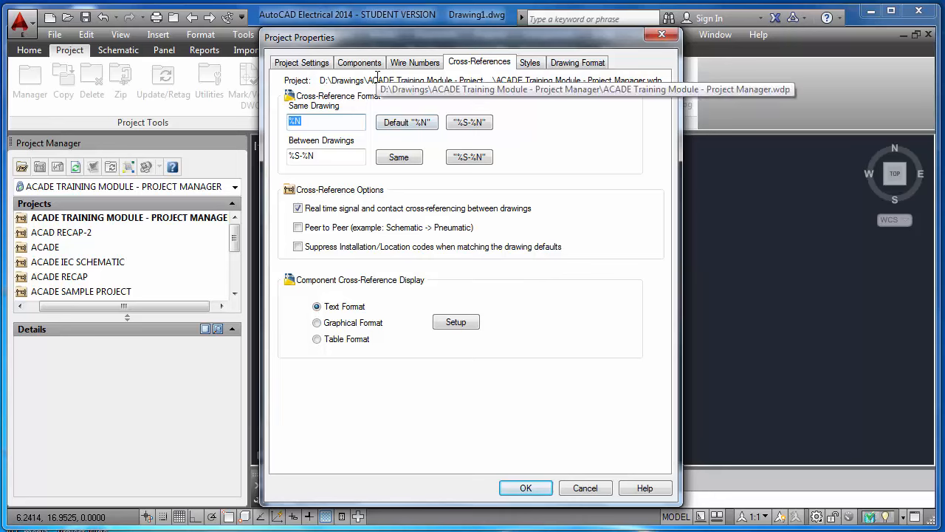
# Try the Gap and Solid wire cross styles in the project's wiring style, and return the wire cross to Loop
pyautogui.click(529, 65)
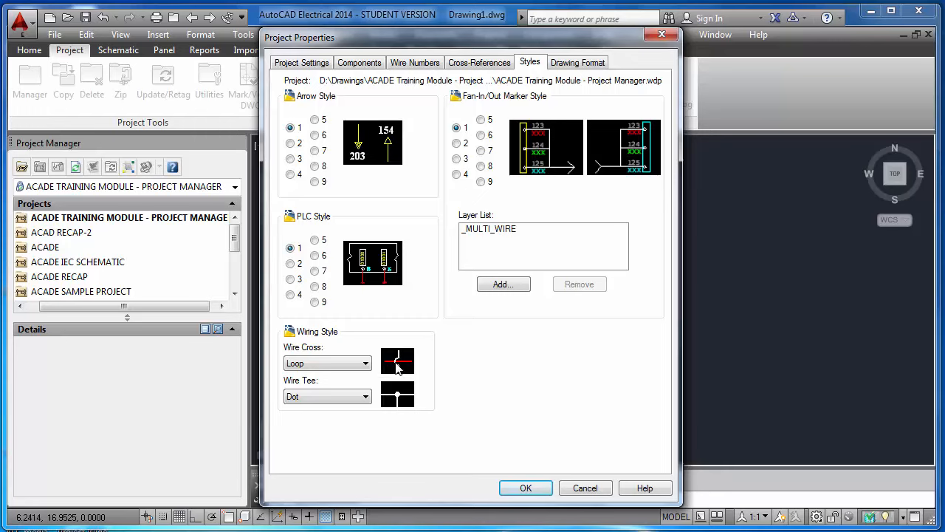
pyautogui.click(365, 364)
pyautogui.click(353, 378)
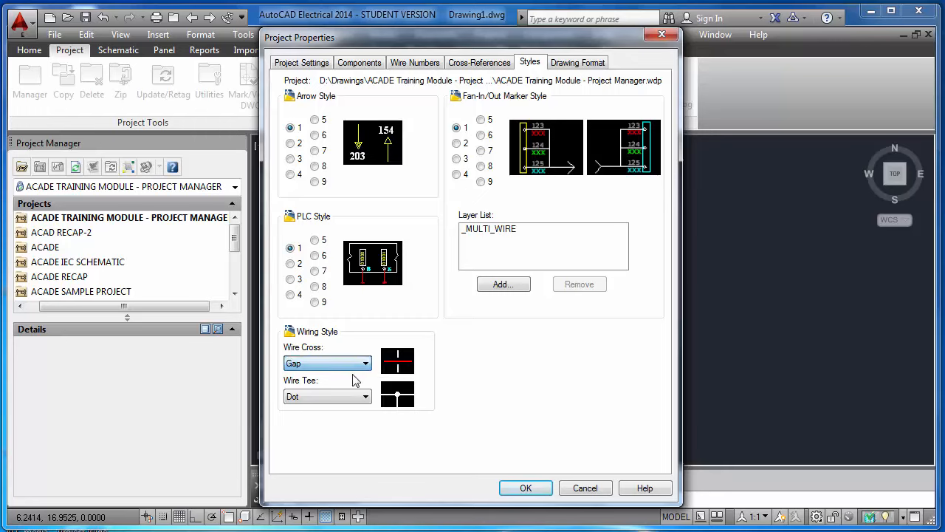
pyautogui.click(365, 363)
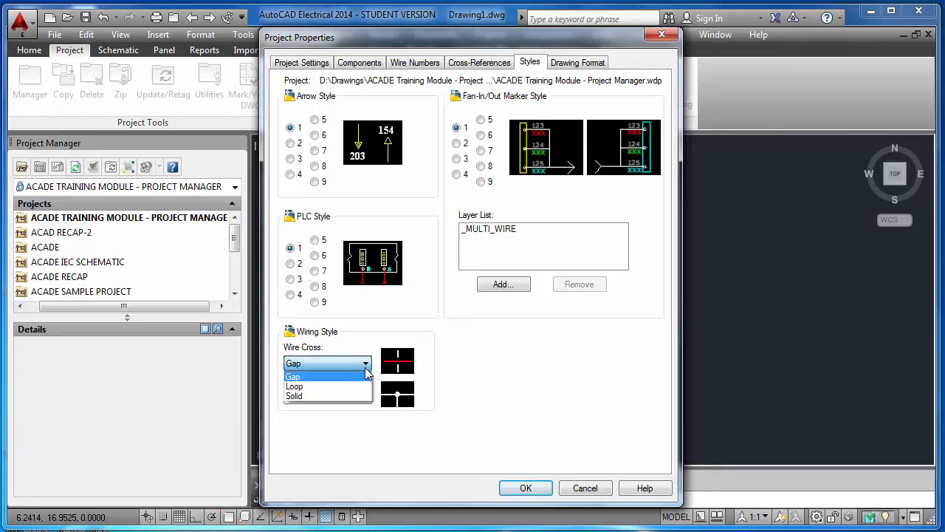
pyautogui.click(360, 391)
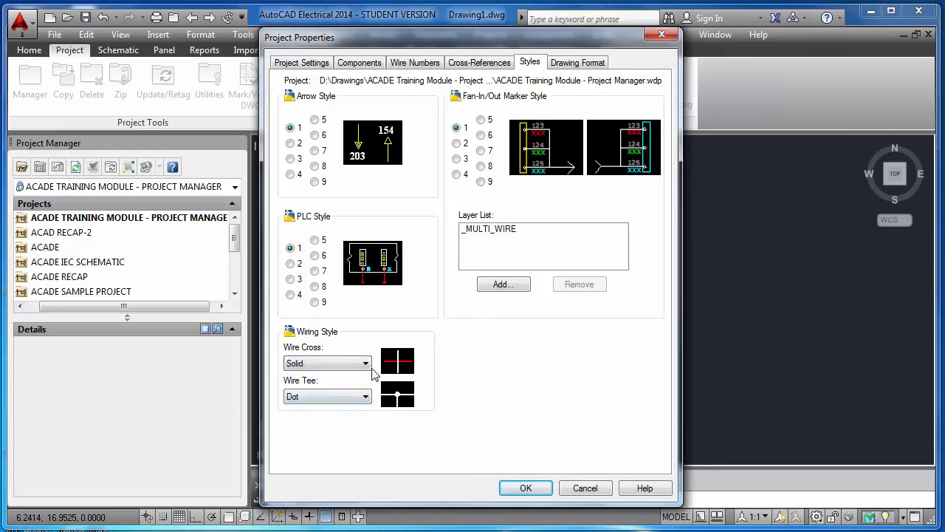
pyautogui.click(365, 363)
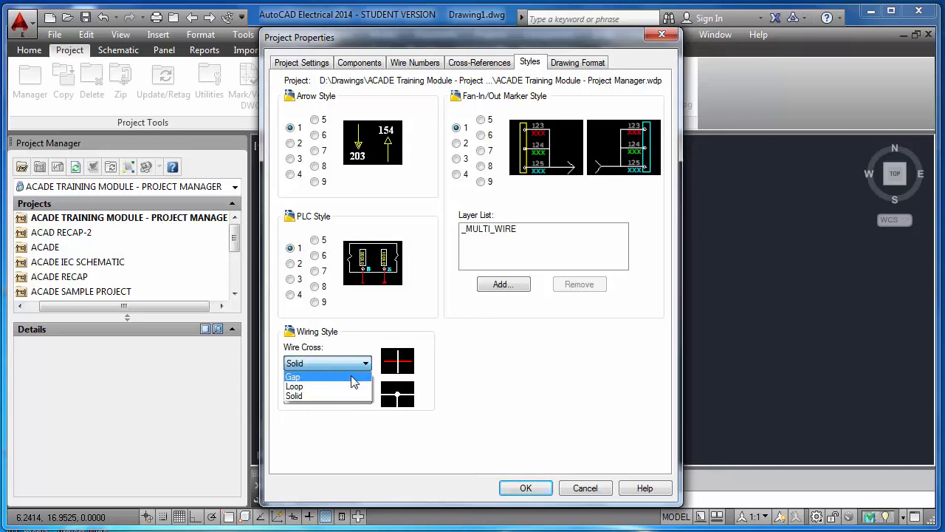
pyautogui.click(353, 381)
pyautogui.click(365, 364)
pyautogui.click(358, 386)
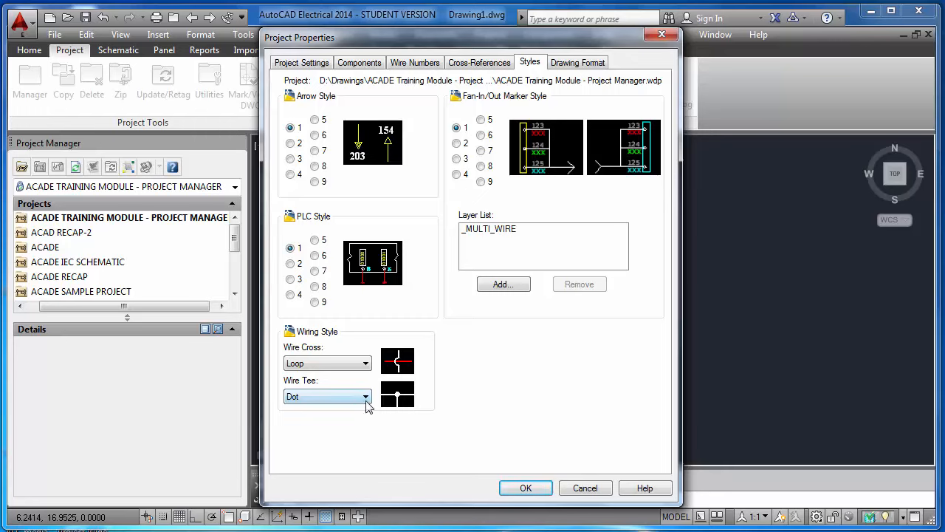
# Try the None, Angle 1 and Angle 2 wire tee styles, and return the wire tee to Dot
pyautogui.click(365, 398)
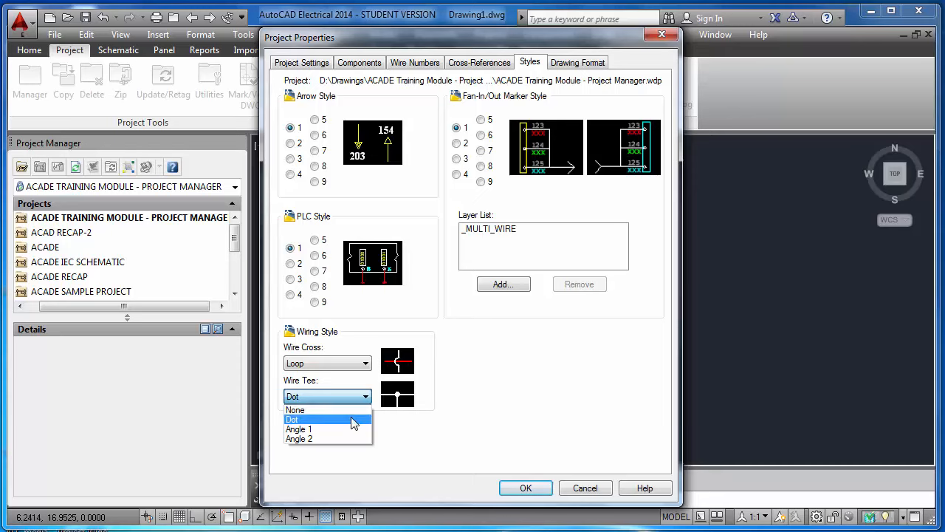
pyautogui.click(352, 411)
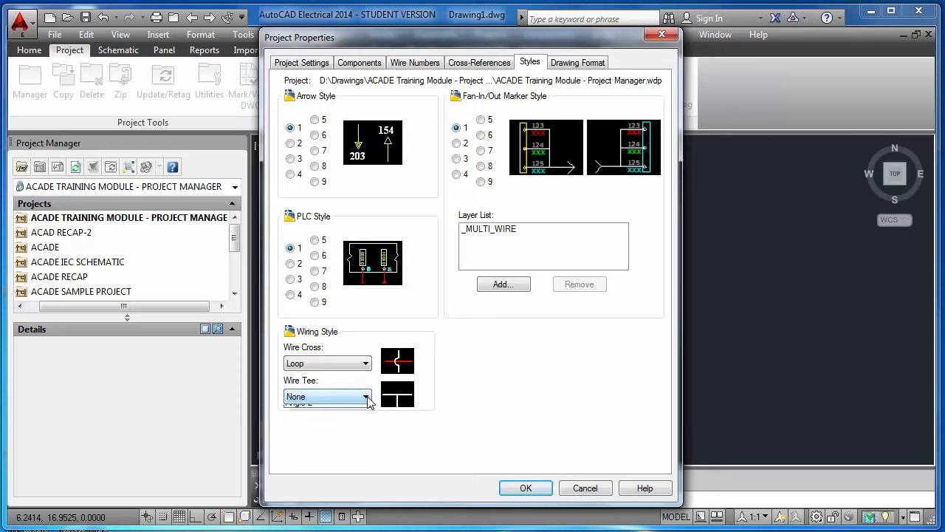
pyautogui.click(366, 397)
pyautogui.click(337, 432)
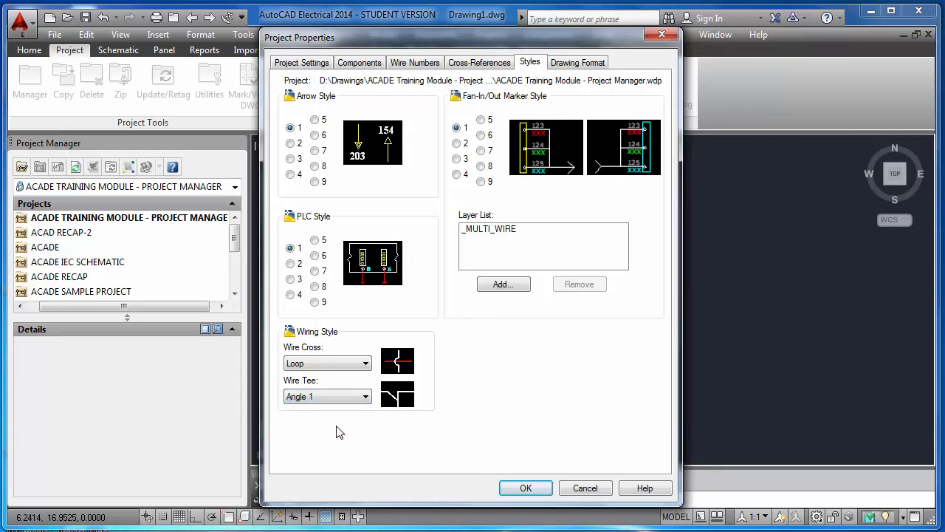
pyautogui.click(366, 397)
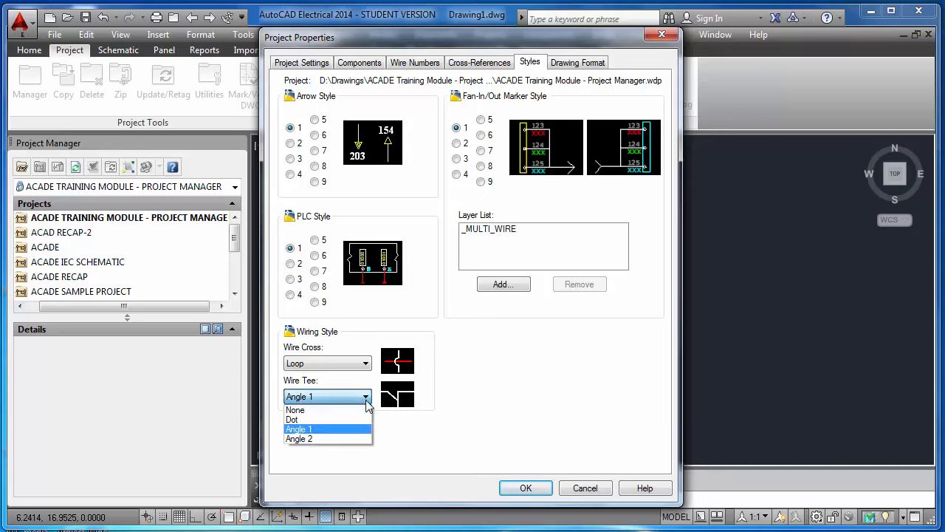
pyautogui.click(338, 437)
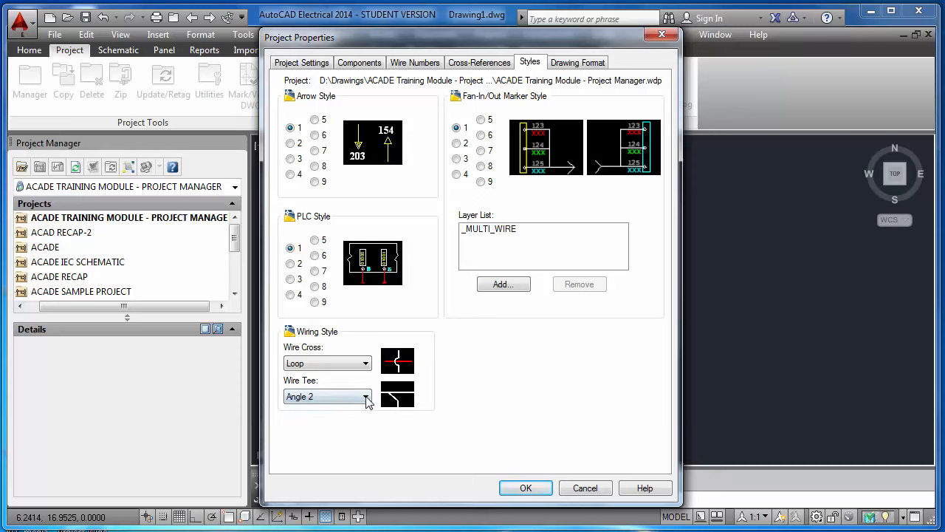
pyautogui.click(365, 397)
pyautogui.click(347, 419)
# Compare the format referencing options in the drawing format settings, and set the scale to Inch and the referencing to Reference Numbers
pyautogui.click(576, 64)
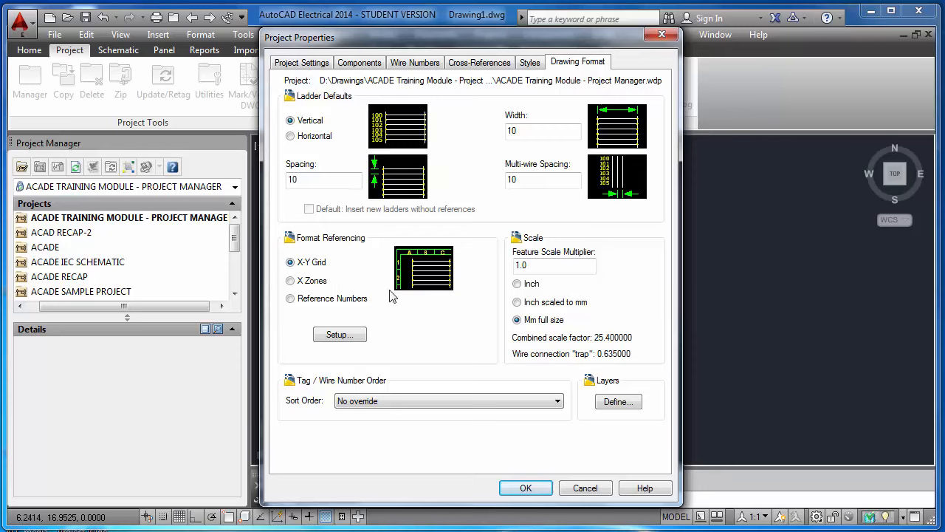
pyautogui.click(293, 299)
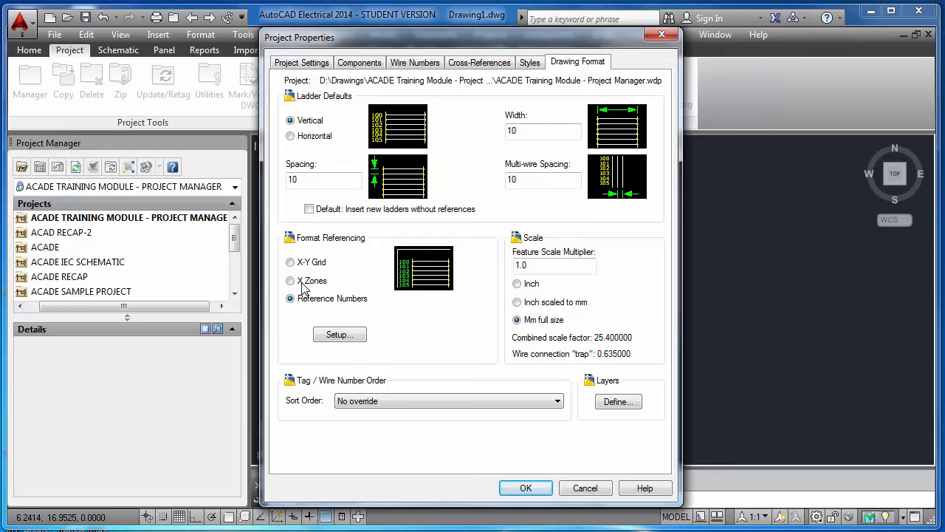
pyautogui.click(303, 286)
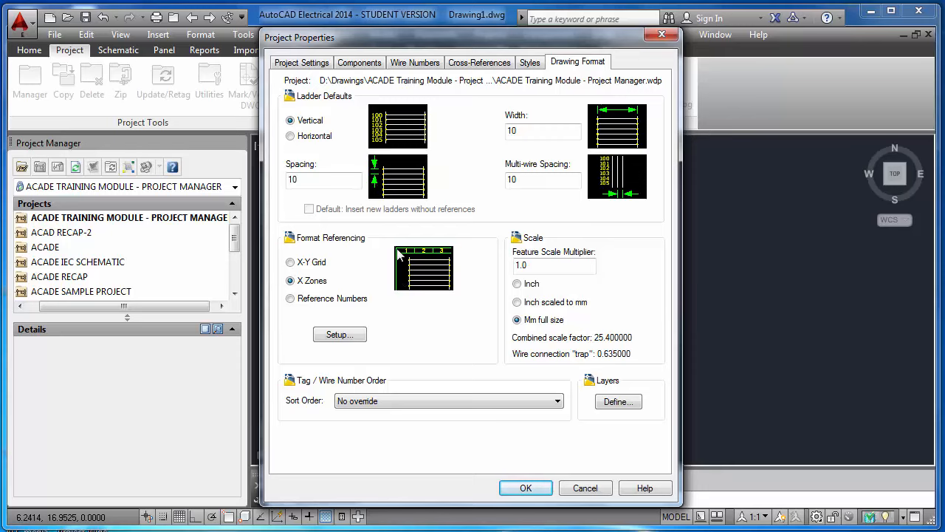
pyautogui.click(292, 262)
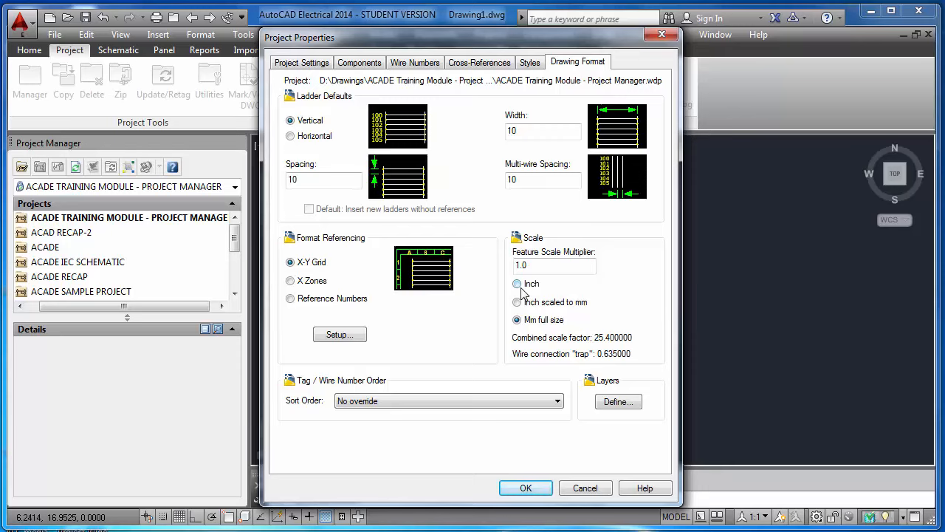
pyautogui.click(517, 284)
pyautogui.click(295, 300)
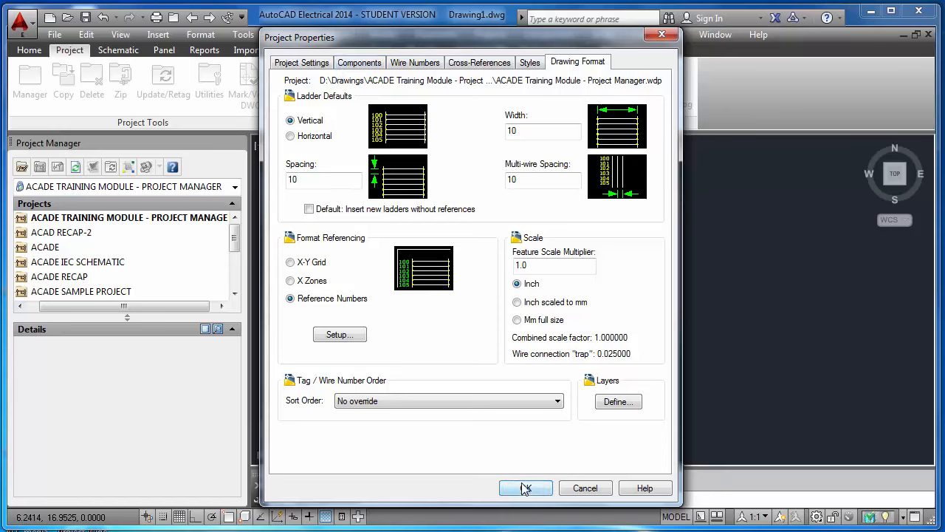
# Review the project settings, components, wire numbers, cross-references, styles and drawing format once more, and accept the project properties
pyautogui.click(322, 65)
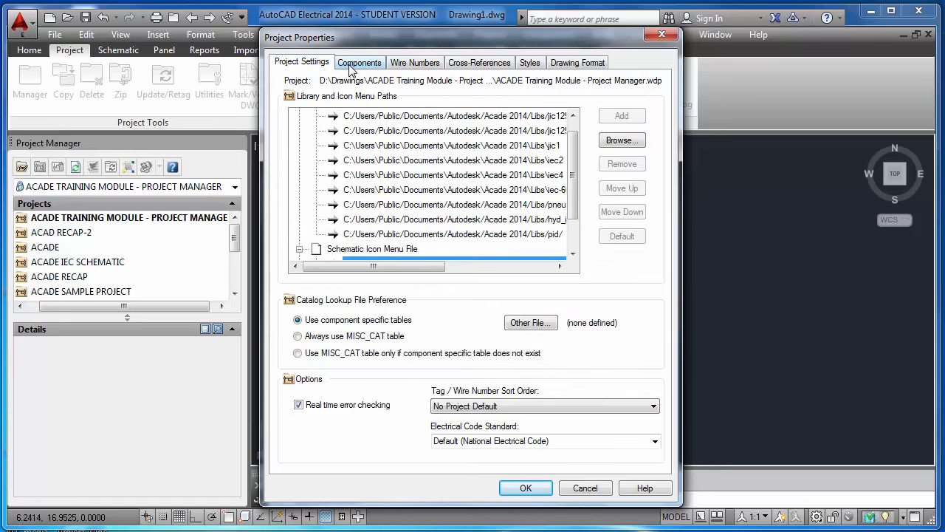
pyautogui.click(354, 63)
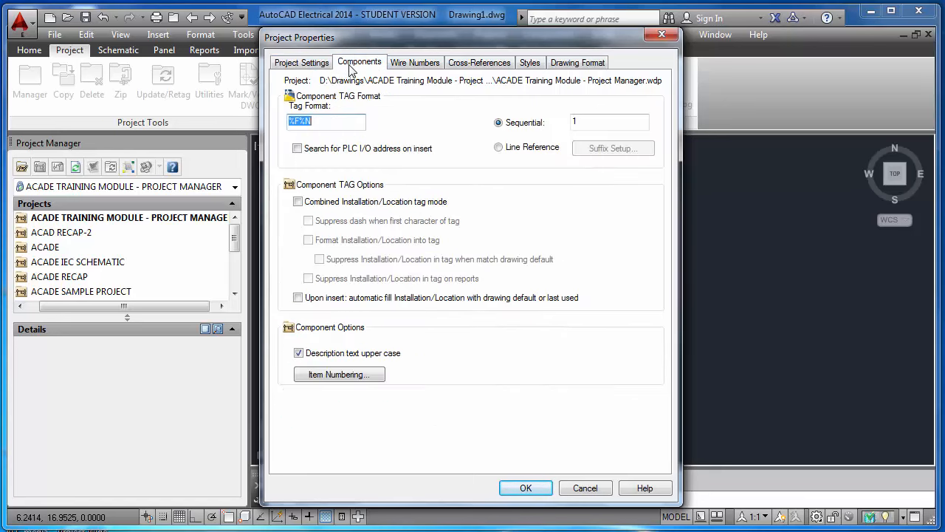
pyautogui.click(414, 63)
pyautogui.click(483, 65)
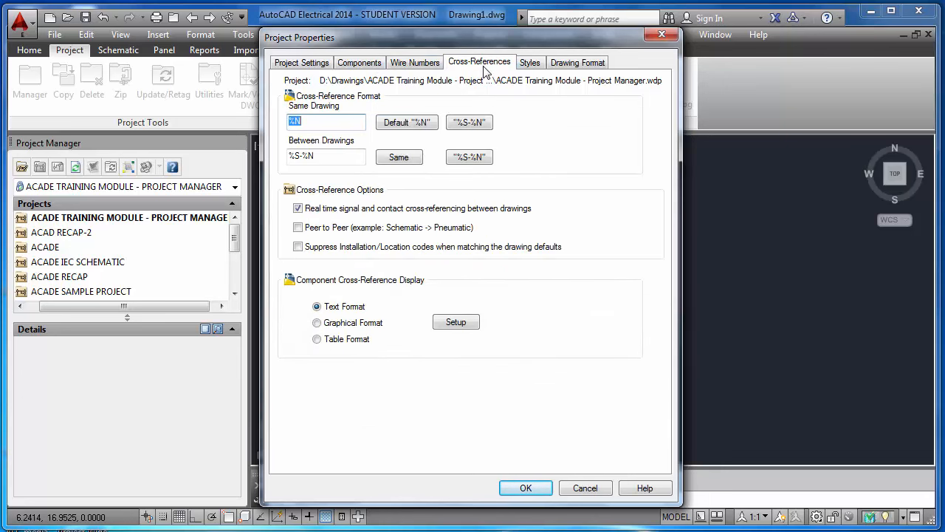
pyautogui.click(536, 65)
pyautogui.click(572, 65)
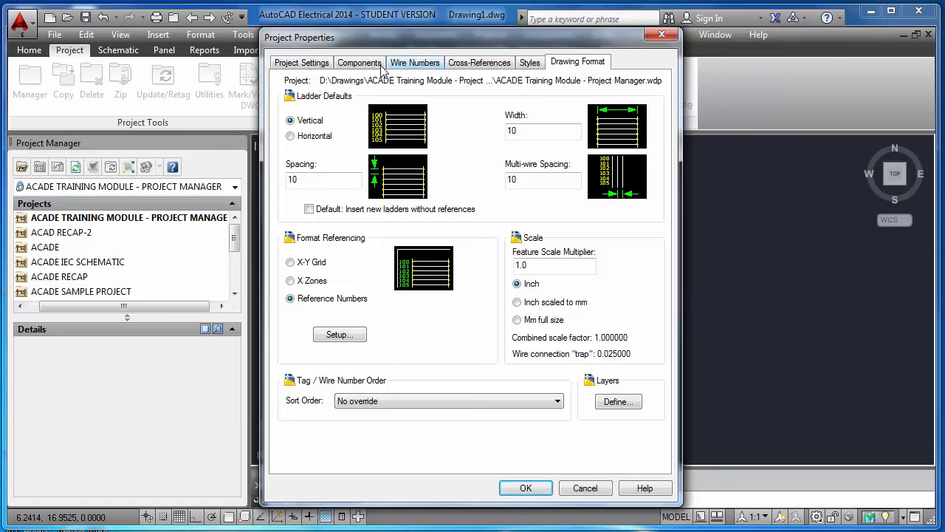
pyautogui.click(316, 65)
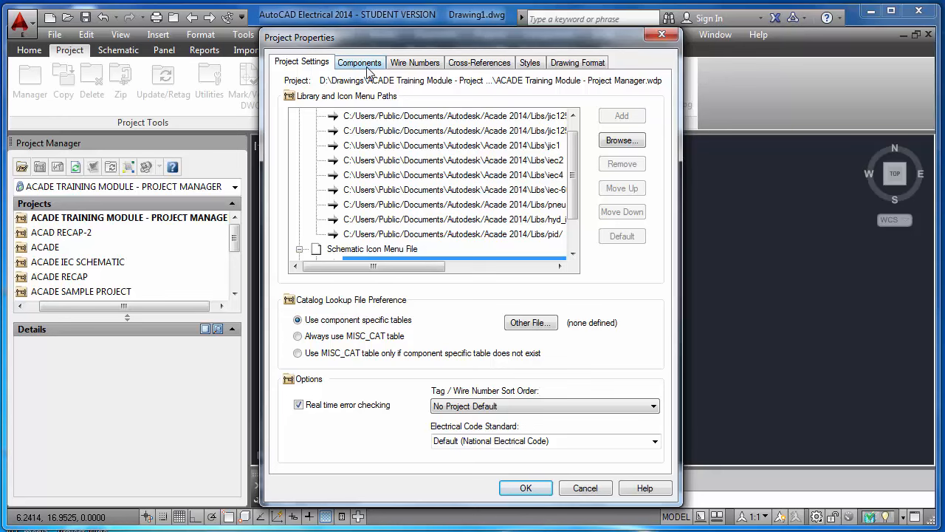
pyautogui.click(368, 65)
pyautogui.click(423, 65)
pyautogui.click(476, 65)
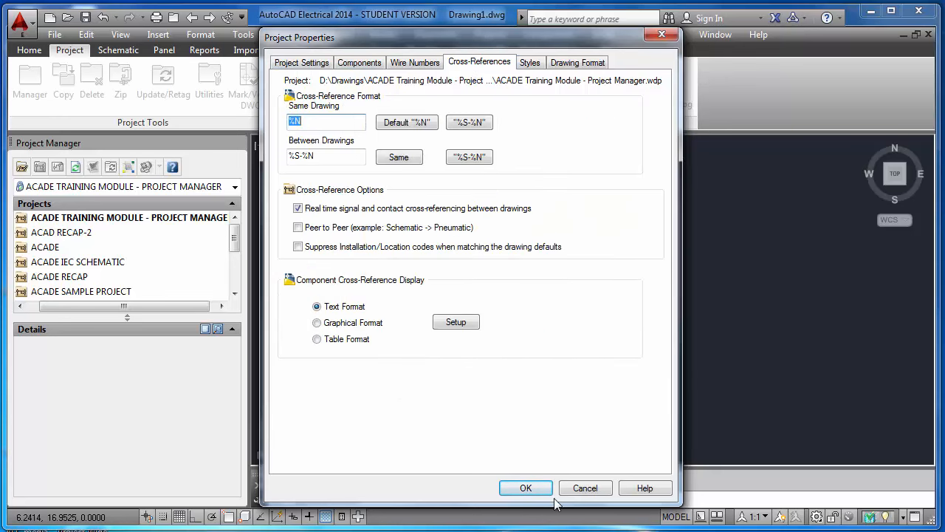
pyautogui.click(532, 488)
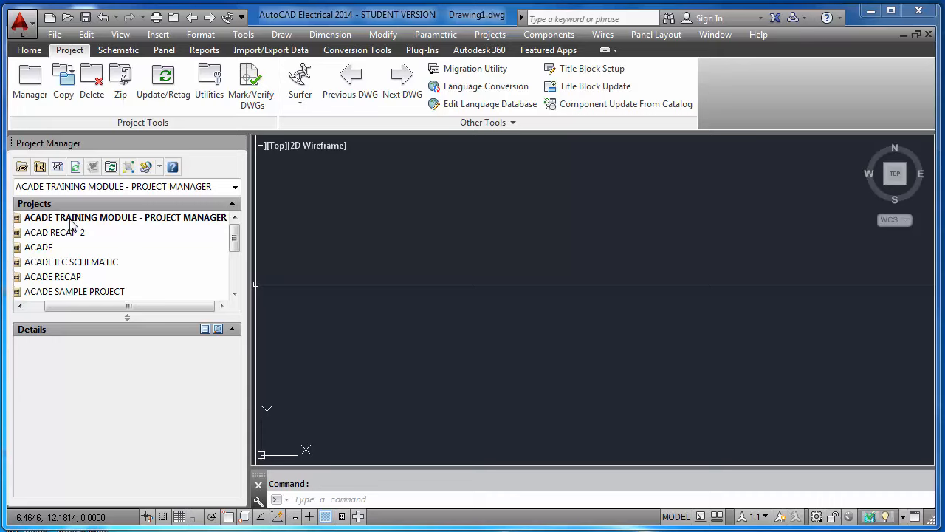
# Inspect the drawing lists of ACAD RECAP-2, ACADE and ACADE IEC SCHEMATIC, and show the ACADE Training Module - Project Manager project's details
pyautogui.click(20, 305)
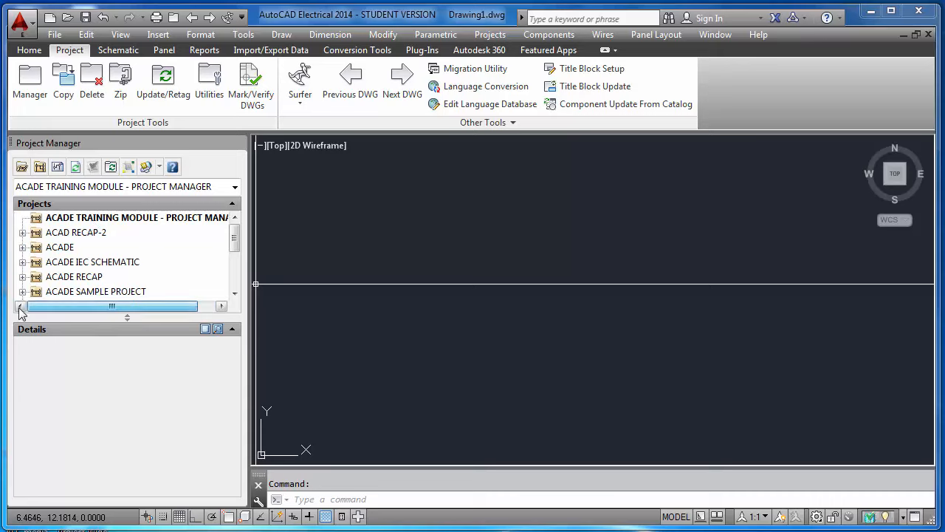
pyautogui.click(23, 232)
pyautogui.click(22, 233)
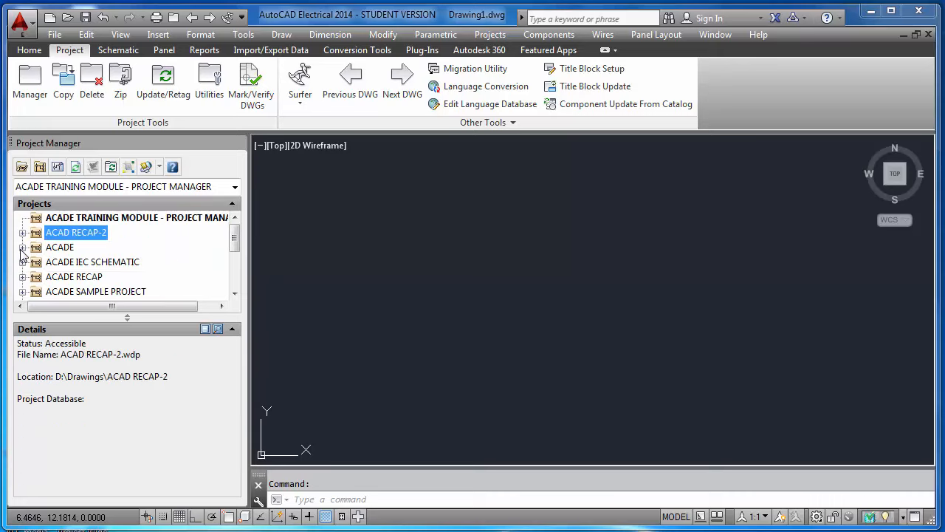
pyautogui.click(23, 247)
pyautogui.click(23, 248)
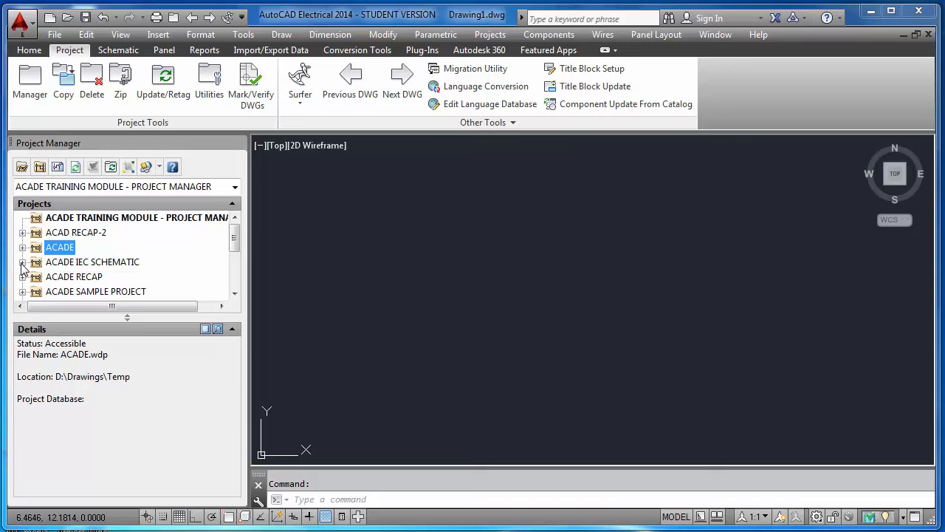
pyautogui.click(23, 262)
pyautogui.click(22, 262)
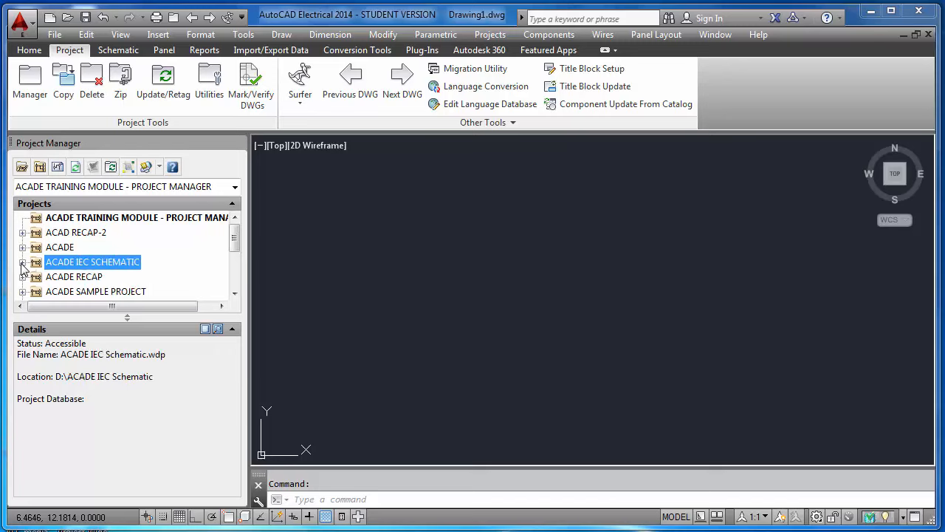
pyautogui.click(27, 222)
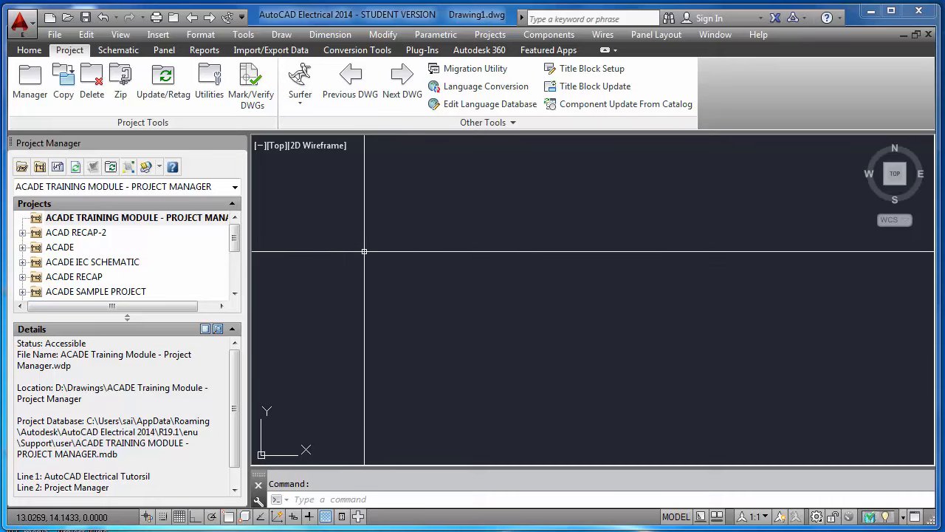
# Open the drawing WE001 from the ACADE Training folder without saving the changes to Drawing1
pyautogui.write('open')
pyautogui.press('Return')
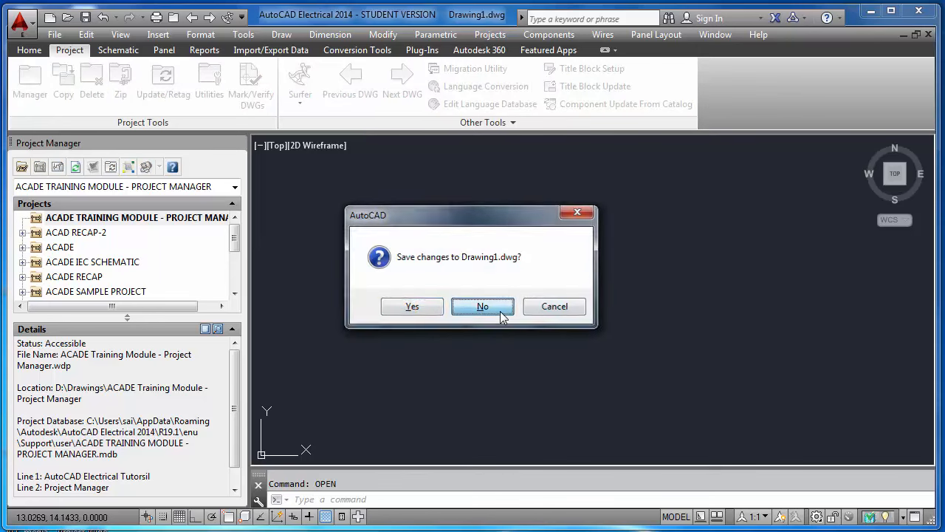
pyautogui.click(482, 306)
pyautogui.click(305, 117)
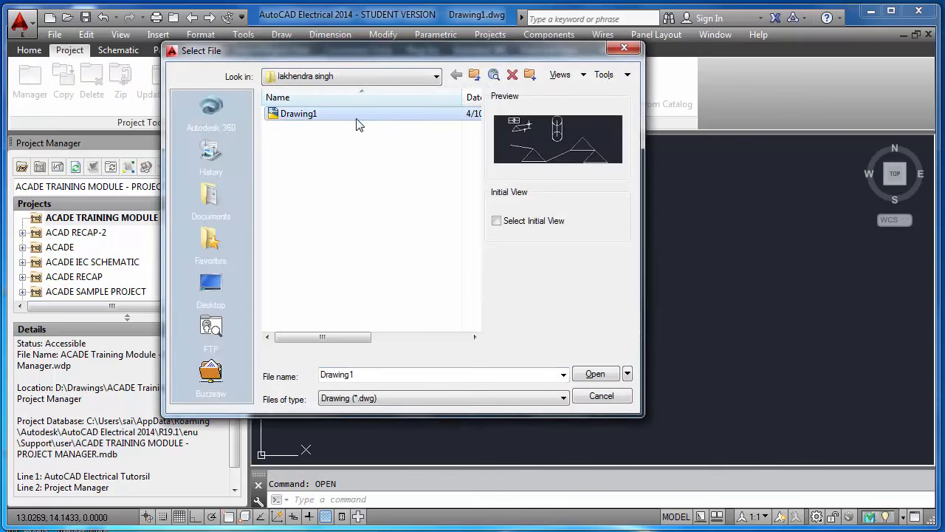
pyautogui.click(476, 77)
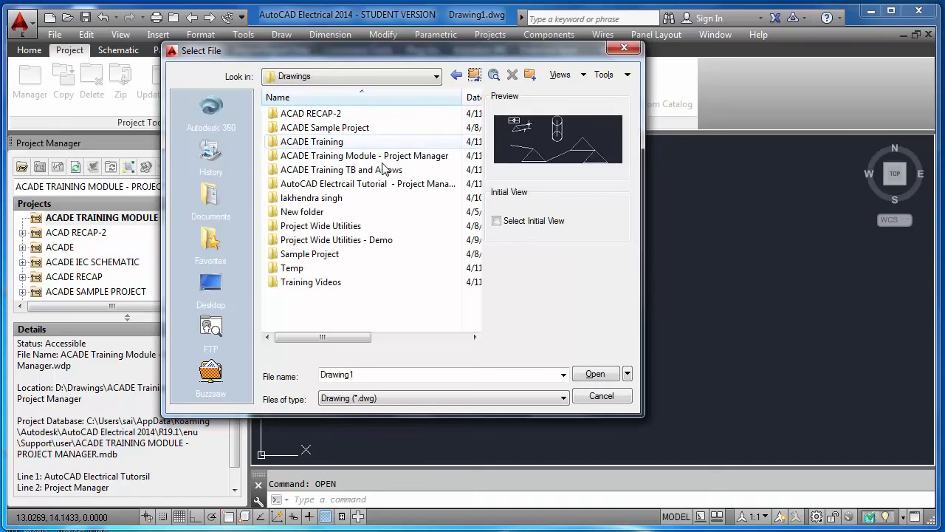
pyautogui.doubleClick(347, 150)
pyautogui.click(303, 127)
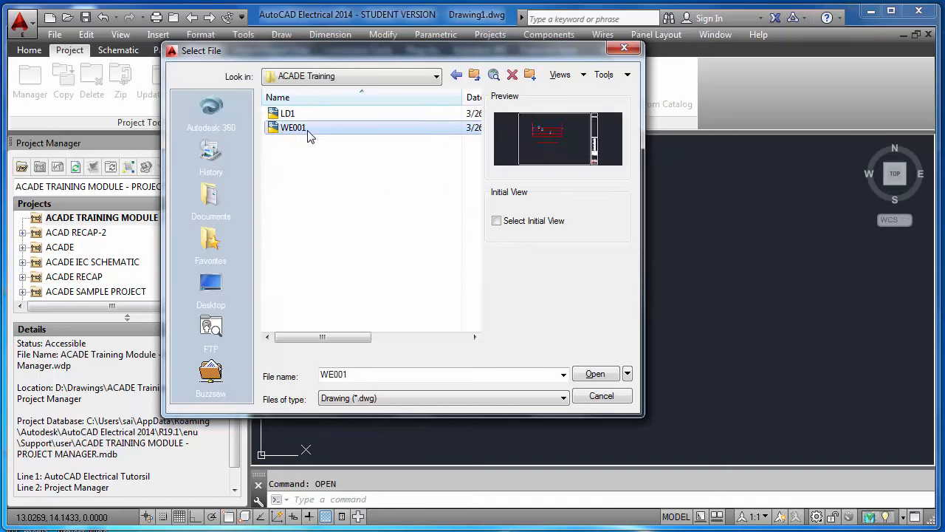
pyautogui.click(595, 374)
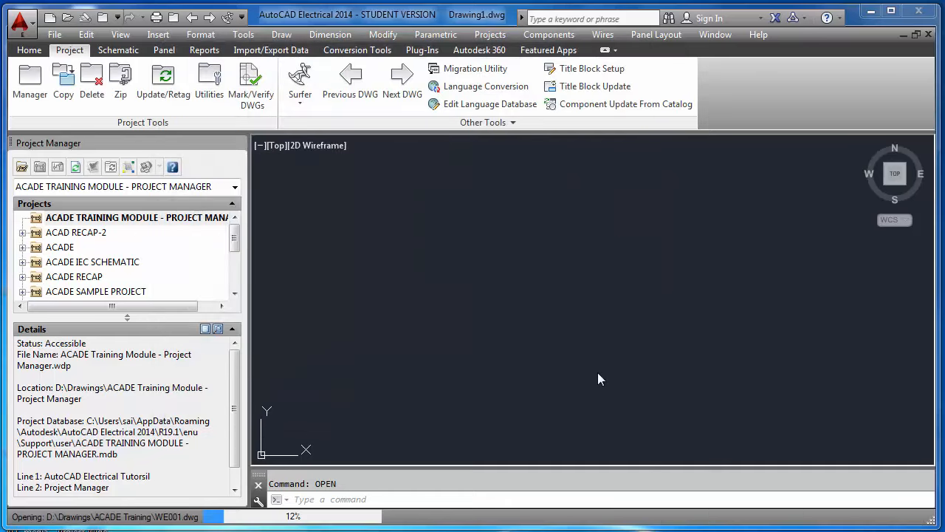
# Add the active drawing WE001 to the ACADE Training Module - Project Manager project with the project default values applied, and expand the project's drawing list
pyautogui.write('z')
pyautogui.press('Return')
pyautogui.write('e')
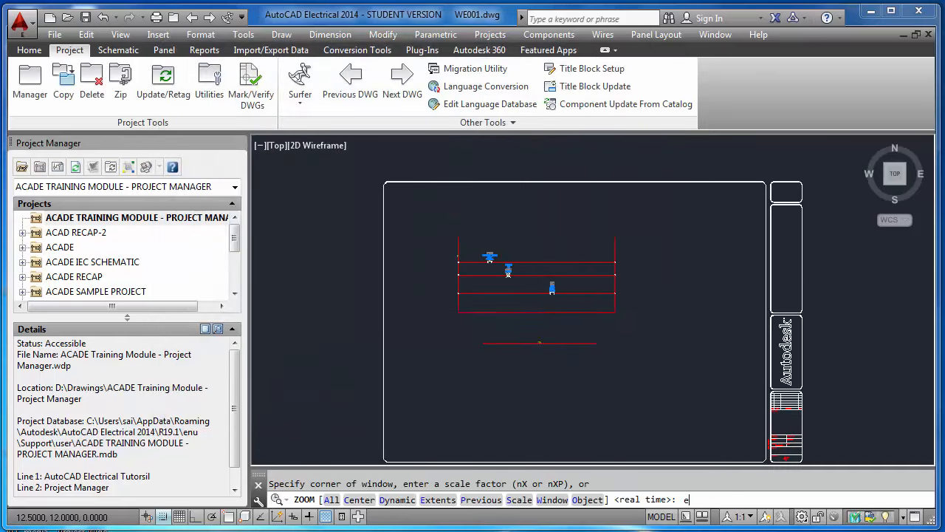
pyautogui.press('Return')
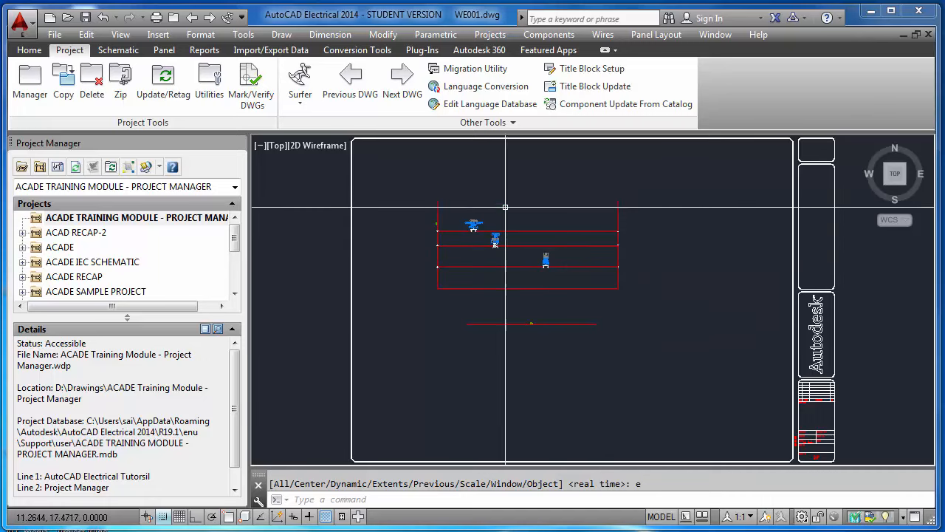
pyautogui.rightClick(161, 223)
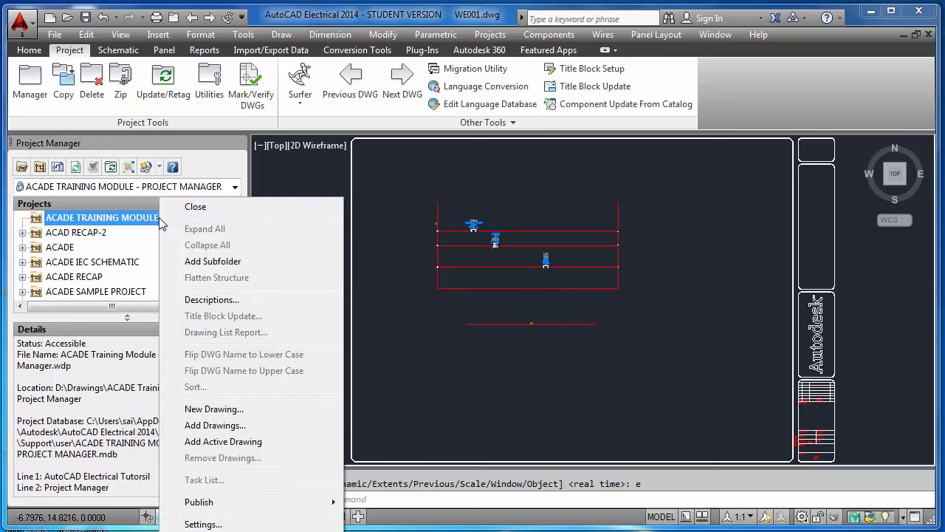
pyautogui.click(227, 442)
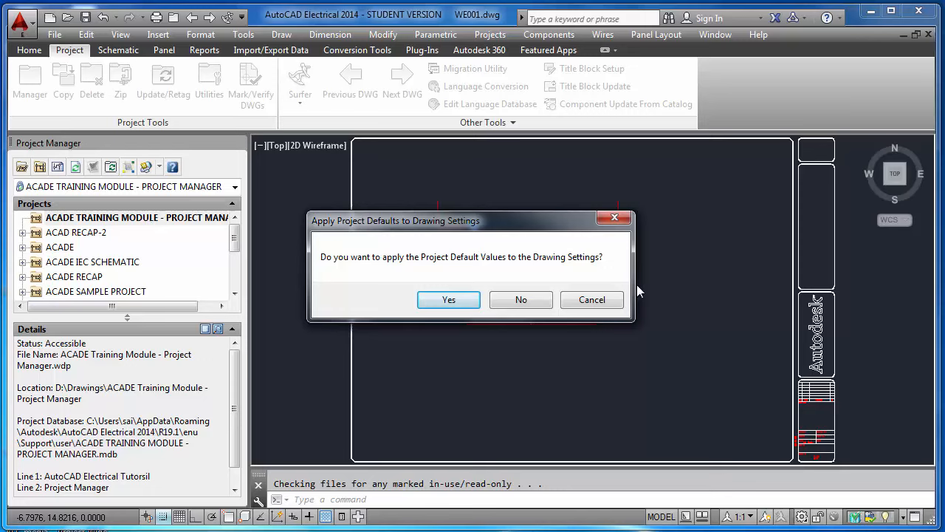
pyautogui.click(450, 300)
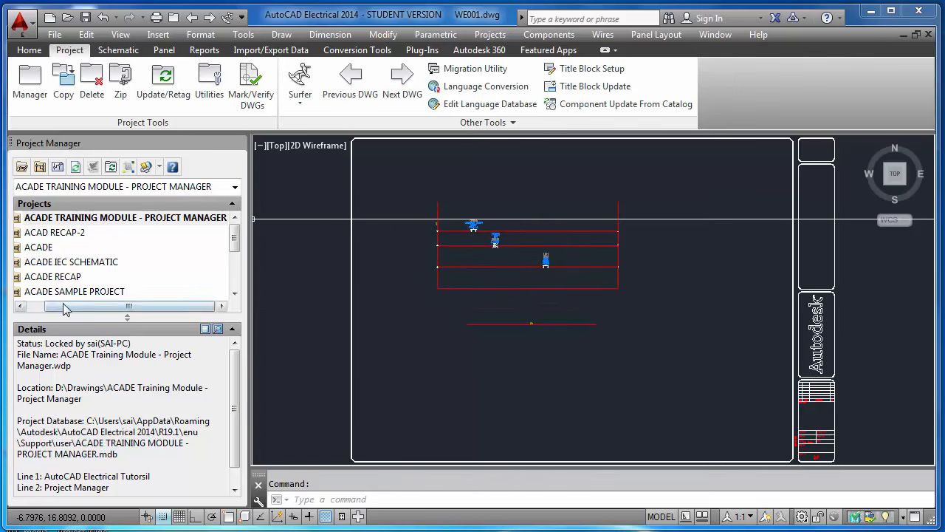
pyautogui.moveTo(64, 309); pyautogui.dragTo(16, 310)
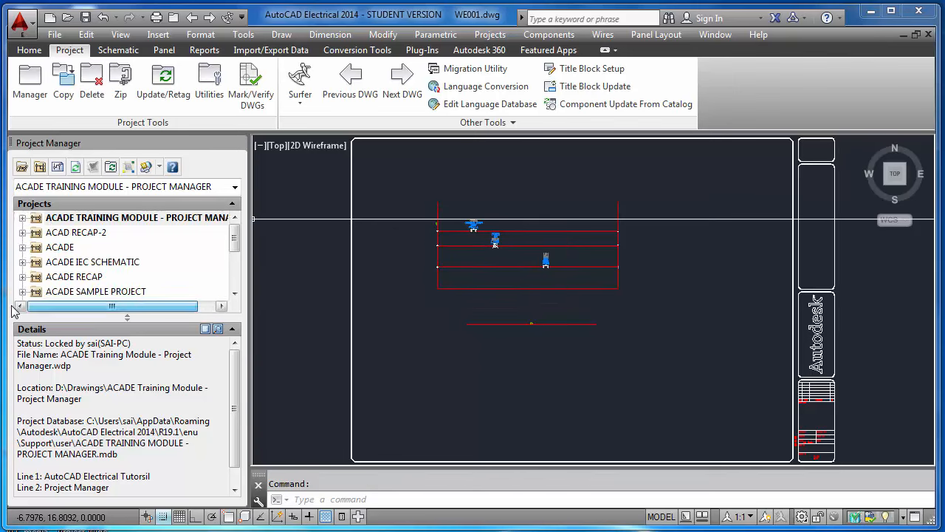
pyautogui.click(23, 219)
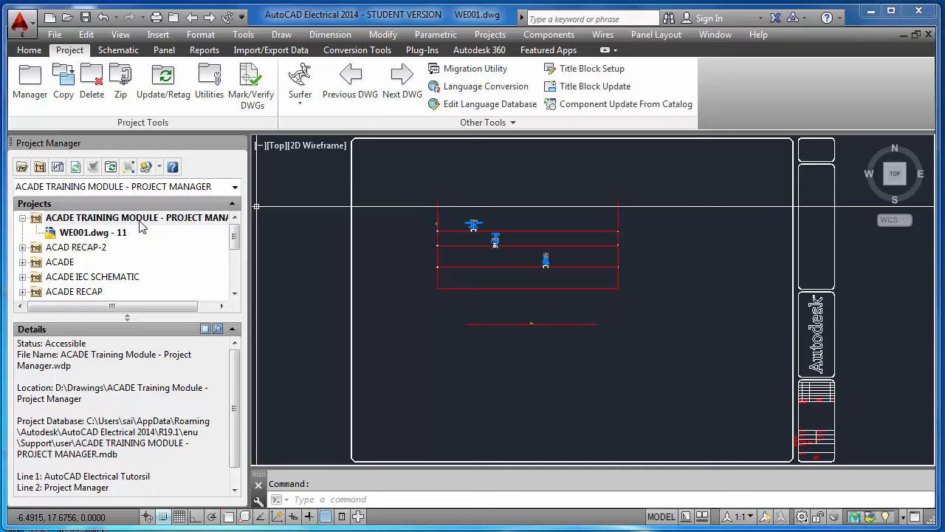
# Start a new drawing in the active project and name it E002
pyautogui.click(59, 168)
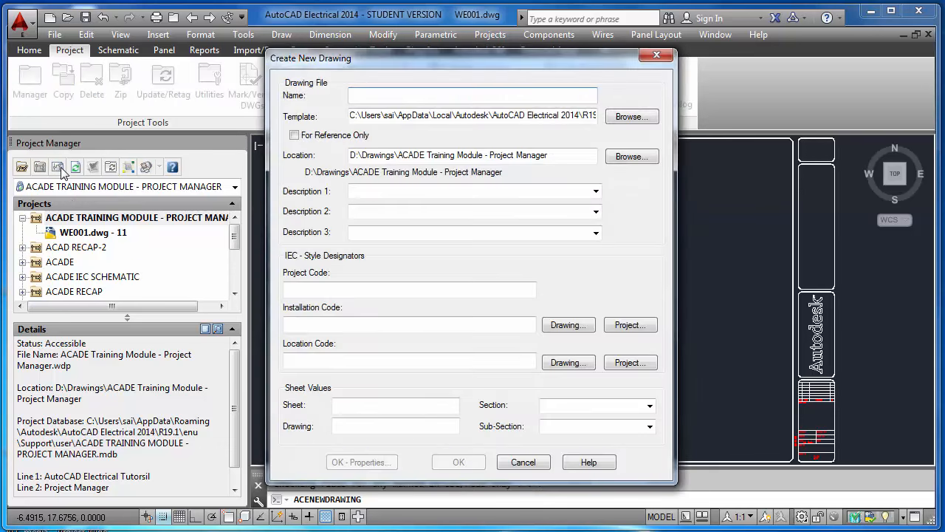
pyautogui.click(376, 96)
pyautogui.write('E')
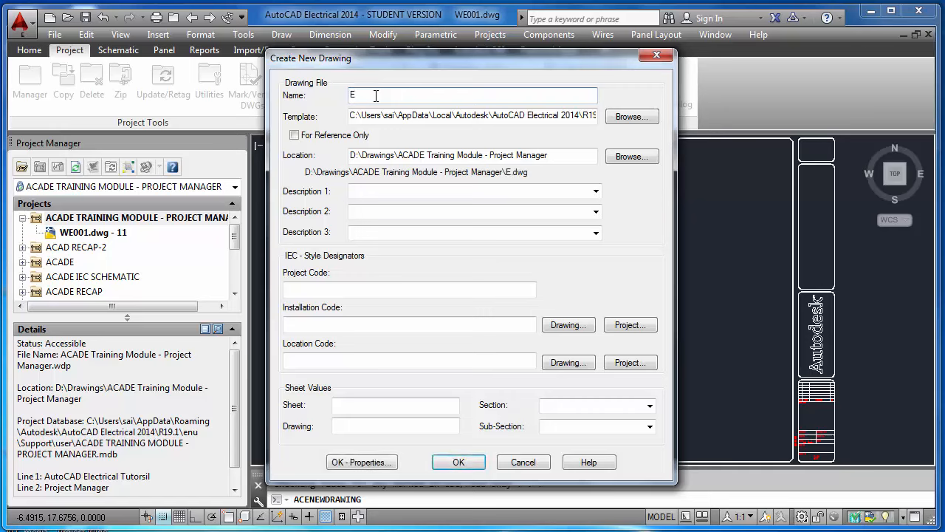
pyautogui.press('BackSpace')
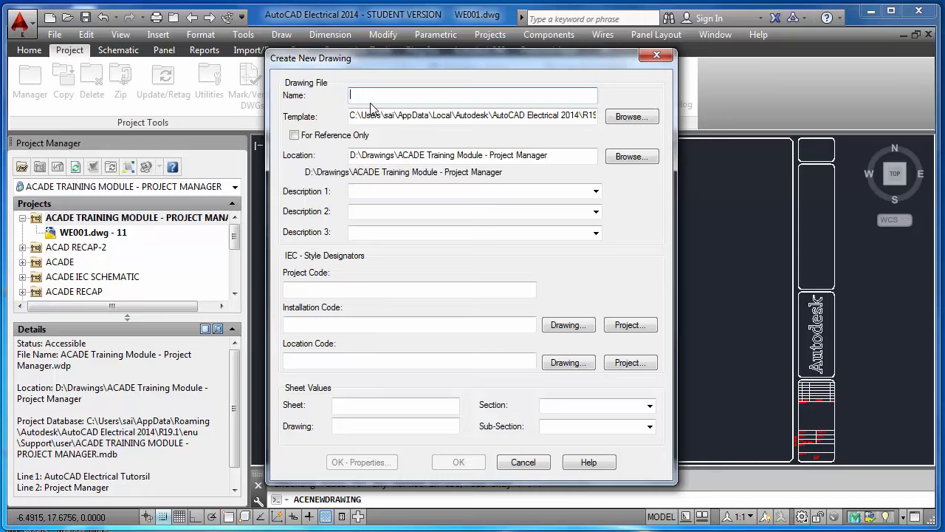
pyautogui.write('E00')
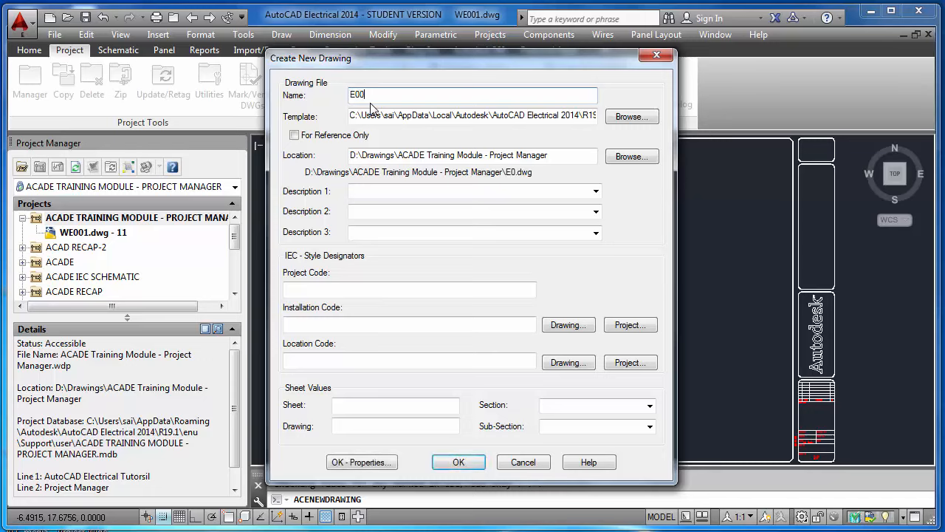
pyautogui.write('2')
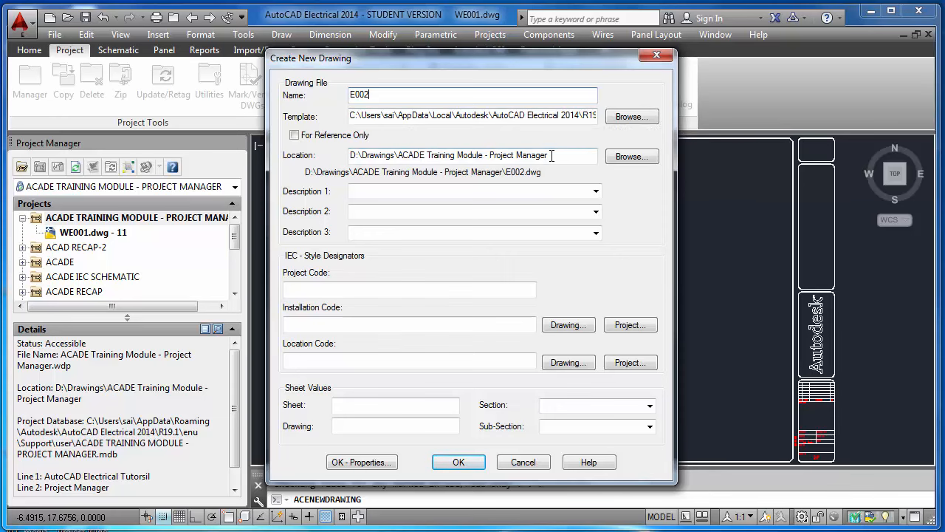
# Set the new drawing's template to ACE_JIC_C_Color
pyautogui.click(631, 118)
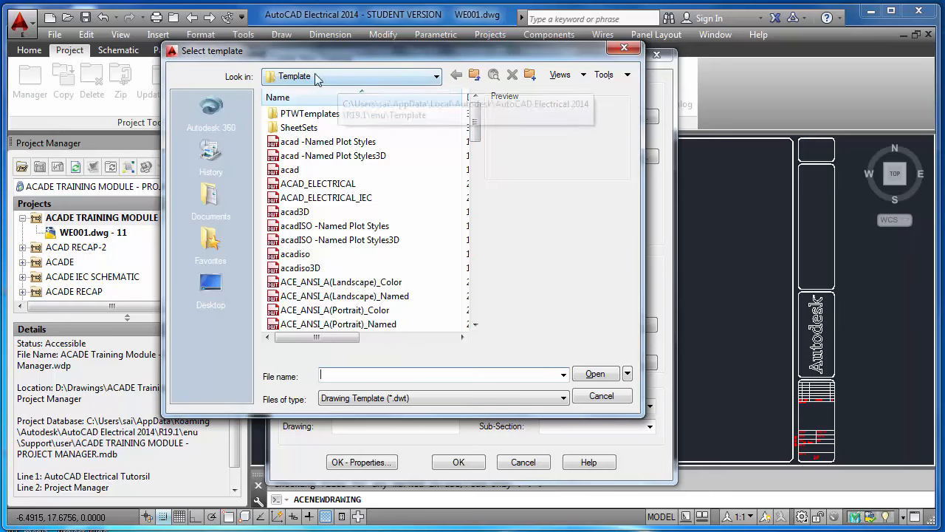
pyautogui.moveTo(475, 136); pyautogui.dragTo(477, 265)
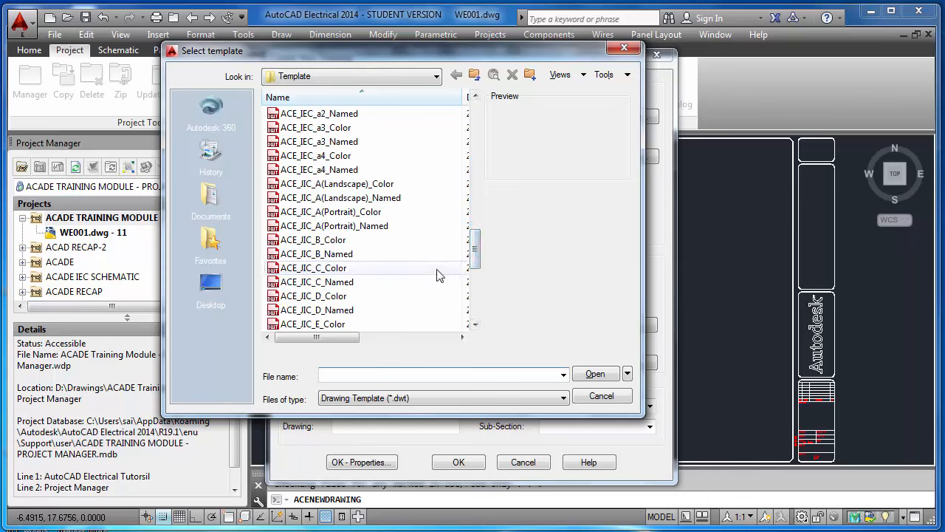
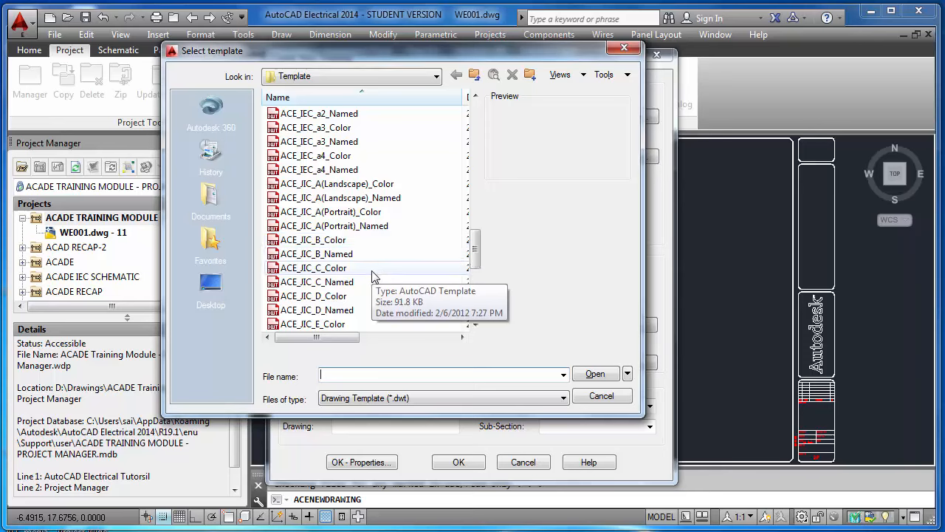
pyautogui.click(372, 274)
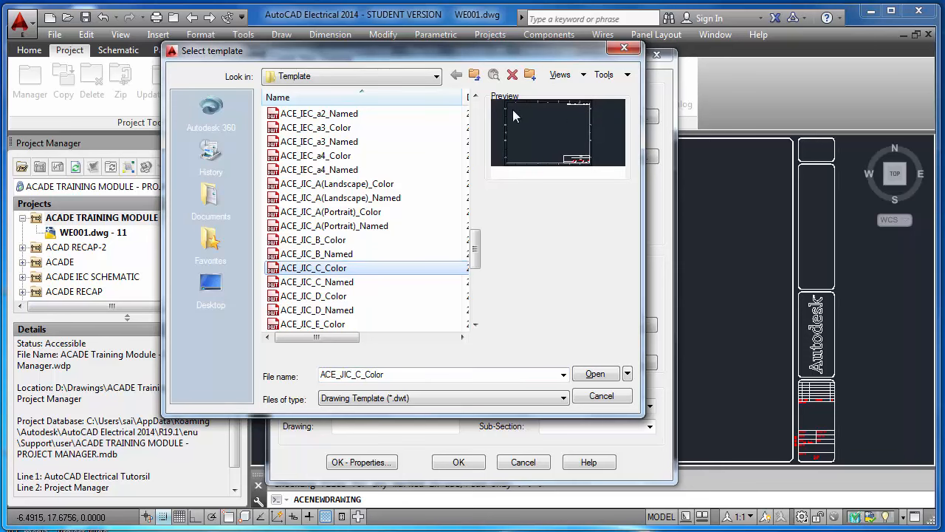
pyautogui.click(590, 375)
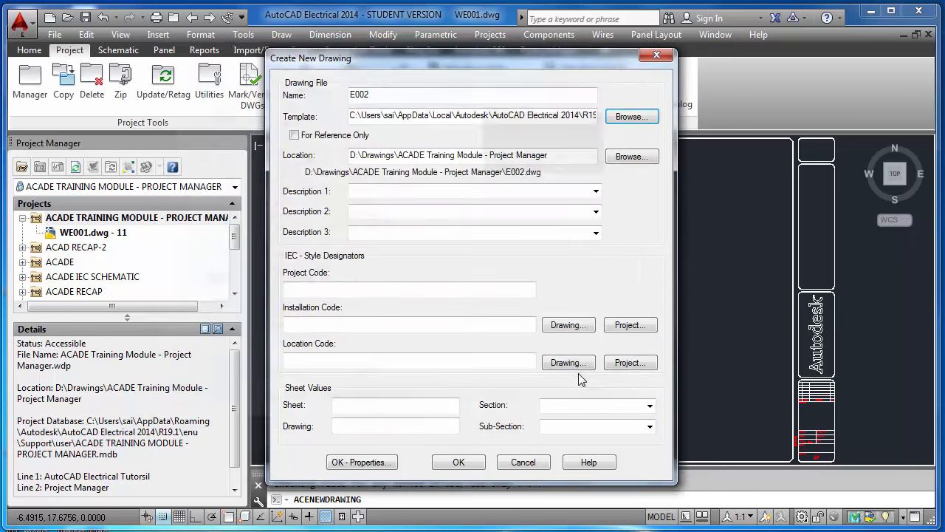
# Describe the new drawing as Power Distribution on the first description line and Details of Incomer panel on the second
pyautogui.click(434, 194)
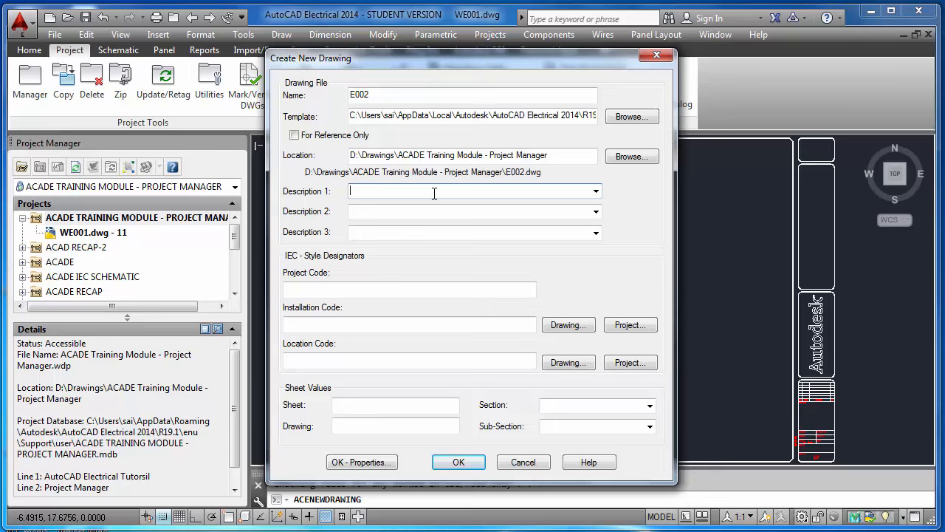
pyautogui.write('P')
pyautogui.write('wer')
pyautogui.press('BackSpace')
pyautogui.press('BackSpace')
pyautogui.press('BackSpace')
pyautogui.write('ower Distribution')
pyautogui.press('Tab')
pyautogui.write('De')
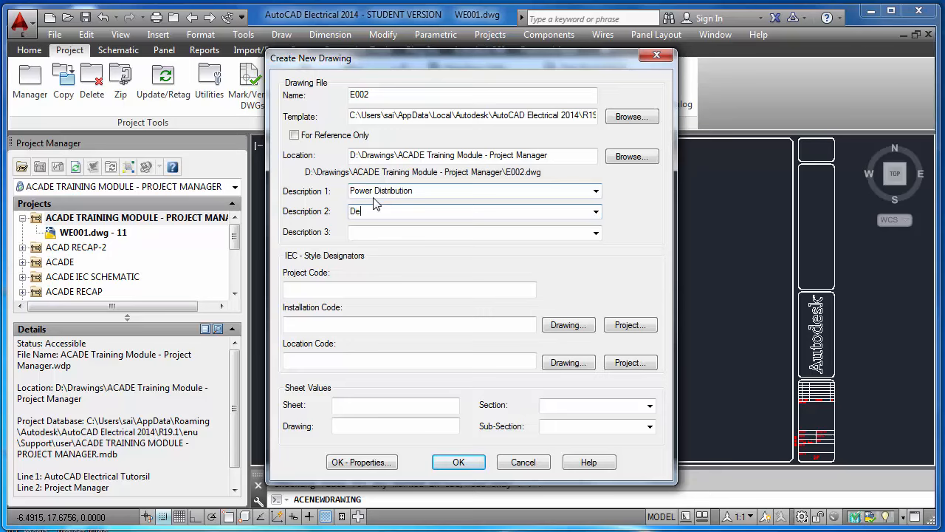
pyautogui.write('a')
pyautogui.press('BackSpace')
pyautogui.write('tails of Incomer panel')
pyautogui.click(382, 286)
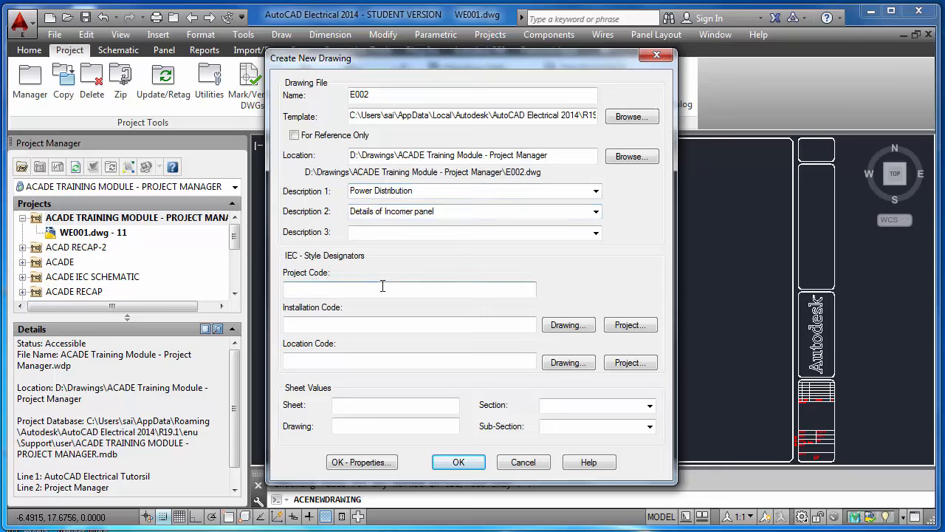
pyautogui.click(359, 327)
pyautogui.click(359, 362)
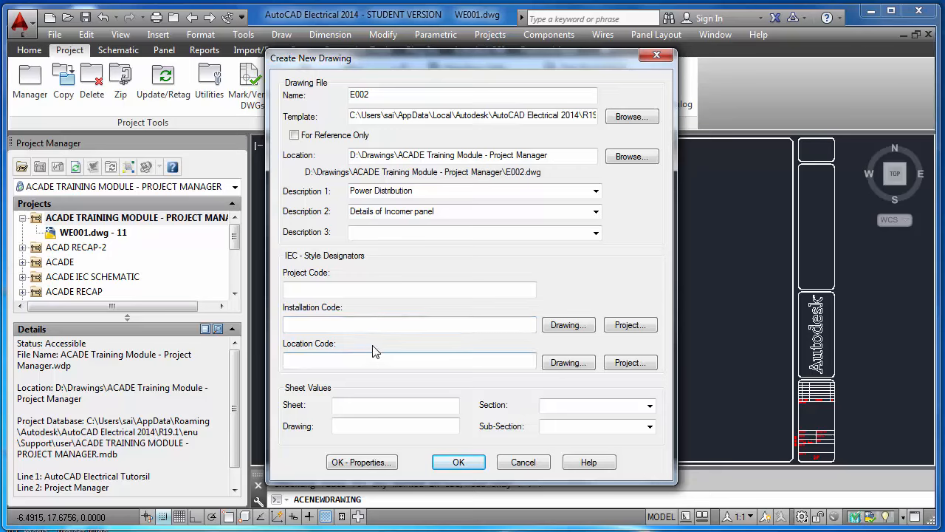
pyautogui.click(371, 324)
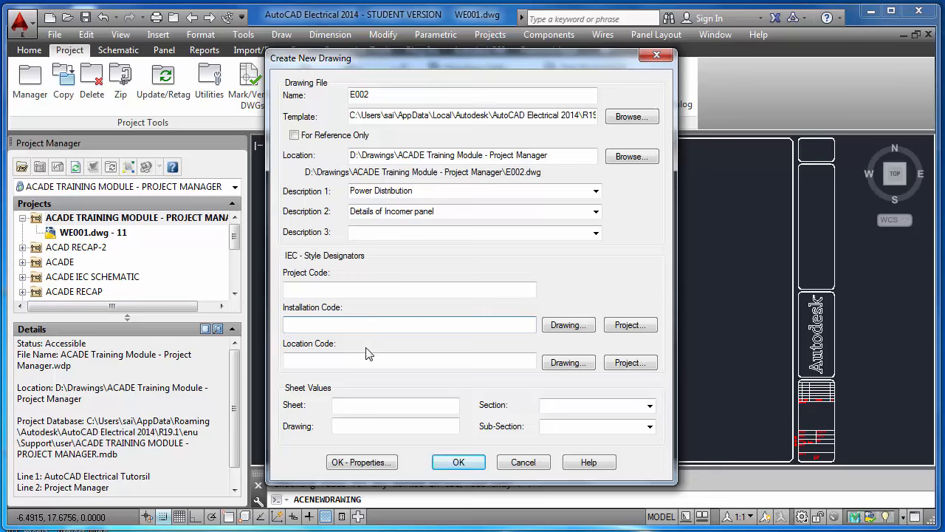
pyautogui.click(365, 327)
pyautogui.click(355, 362)
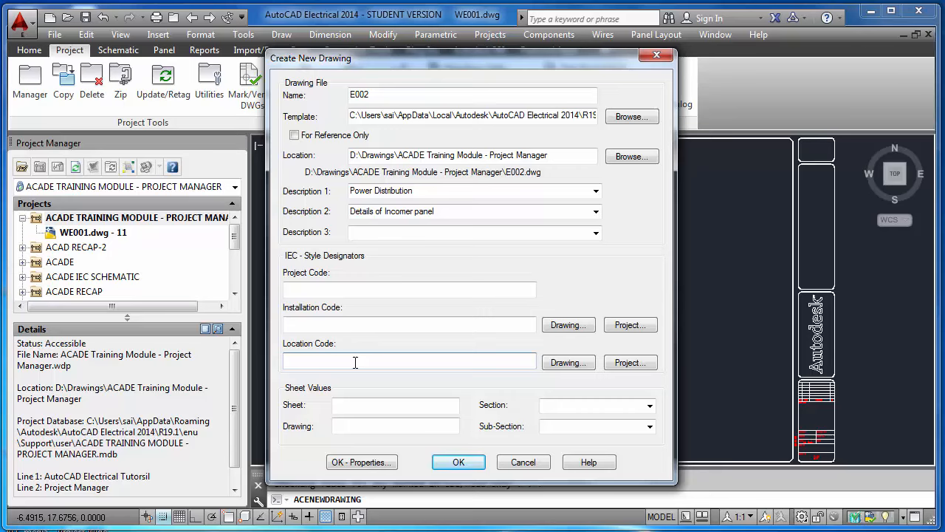
pyautogui.click(380, 326)
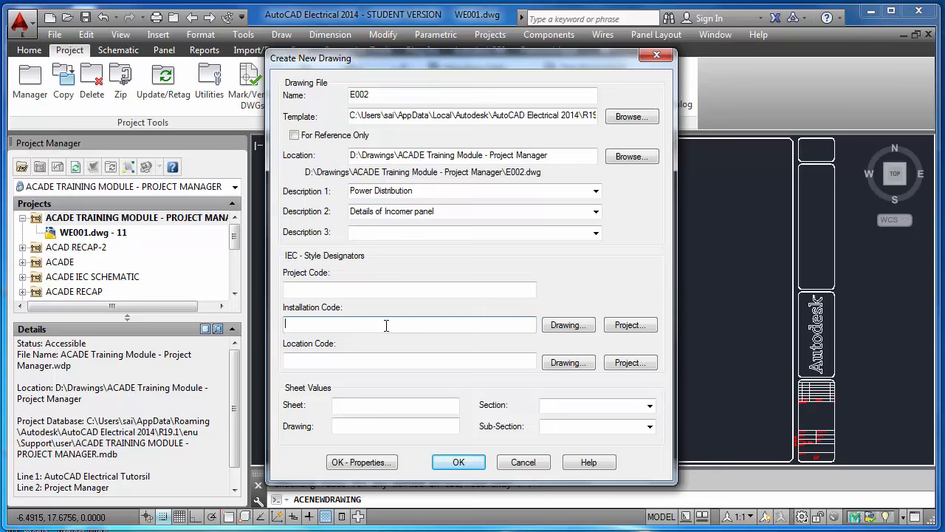
pyautogui.click(351, 360)
pyautogui.click(361, 328)
# Set the new drawing's location code to P1 and its installation code to LUP1
pyautogui.click(350, 359)
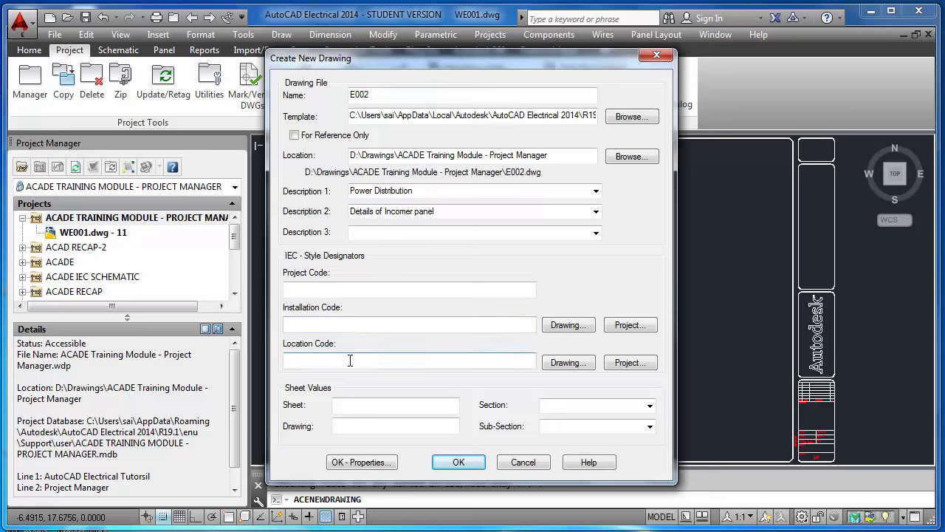
pyautogui.click(369, 332)
pyautogui.write('P1')
pyautogui.click(302, 329)
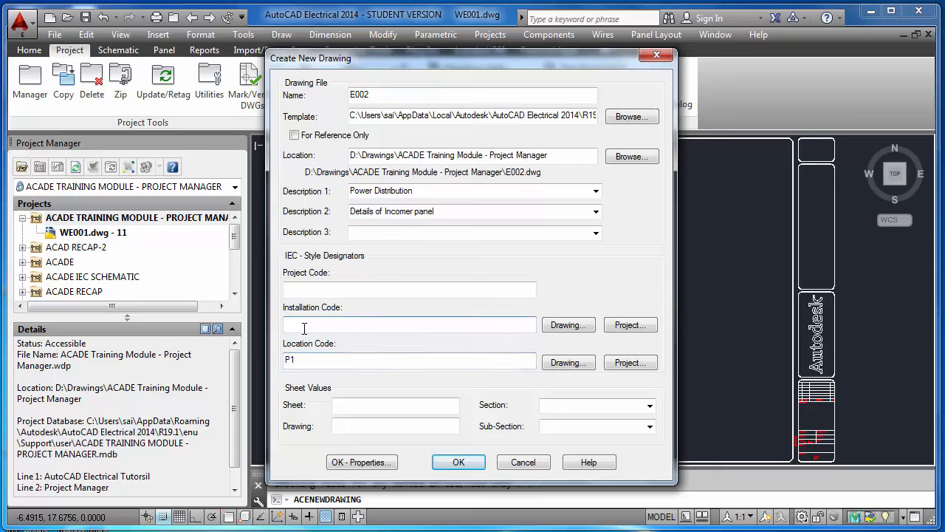
pyautogui.write('LUP1')
# Assign sheet value 2 and create drawing E002 with the project default values applied, accepting its drawing properties
pyautogui.click(589, 405)
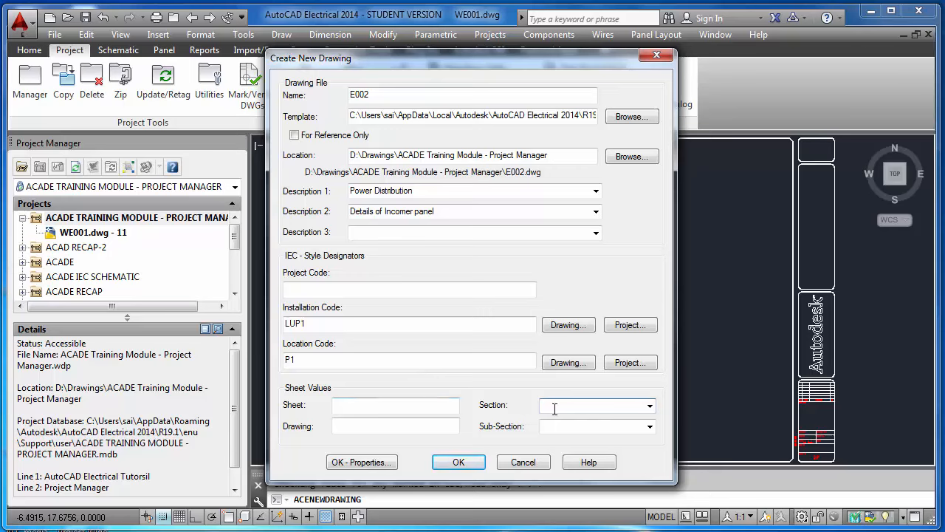
pyautogui.click(362, 405)
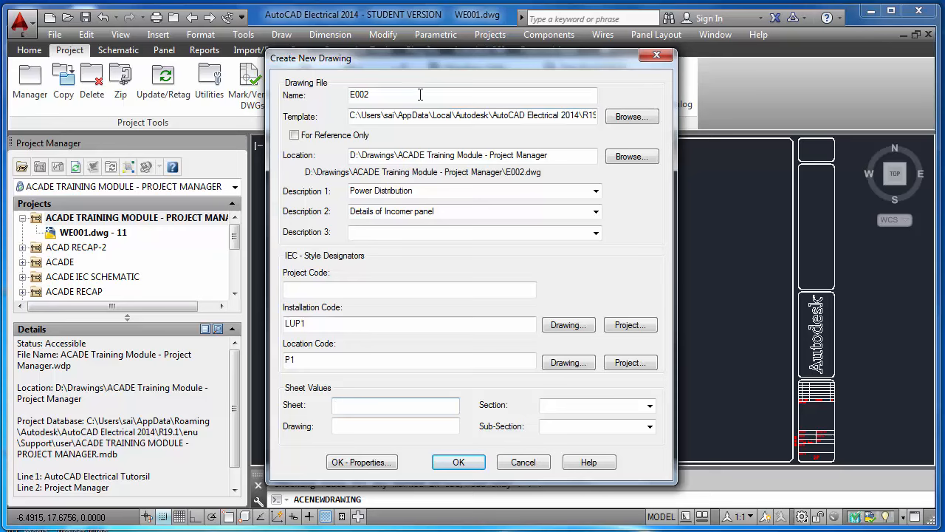
pyautogui.click(350, 404)
pyautogui.write('2')
pyautogui.click(362, 464)
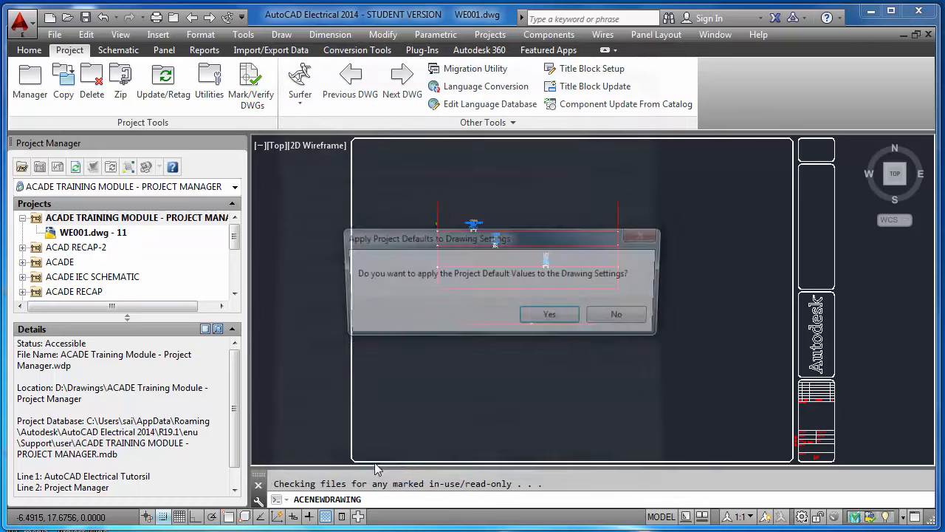
pyautogui.click(550, 317)
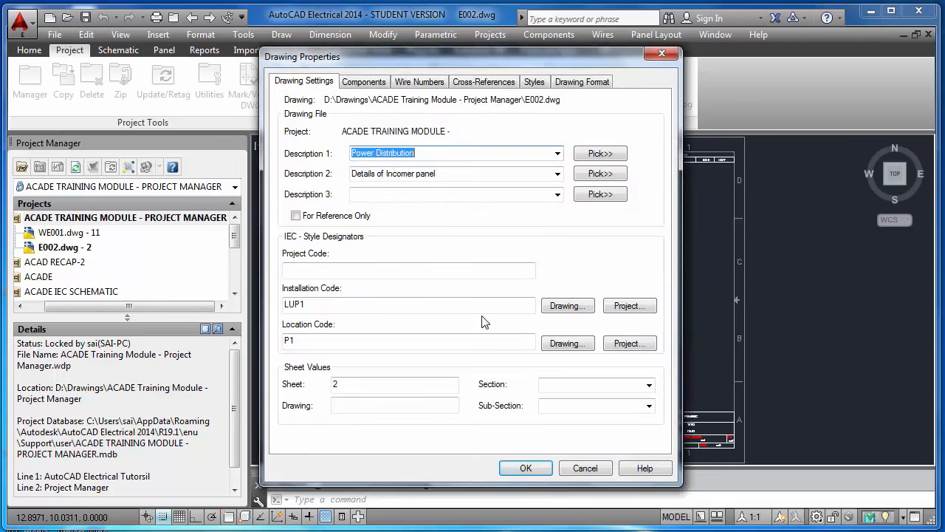
pyautogui.click(525, 467)
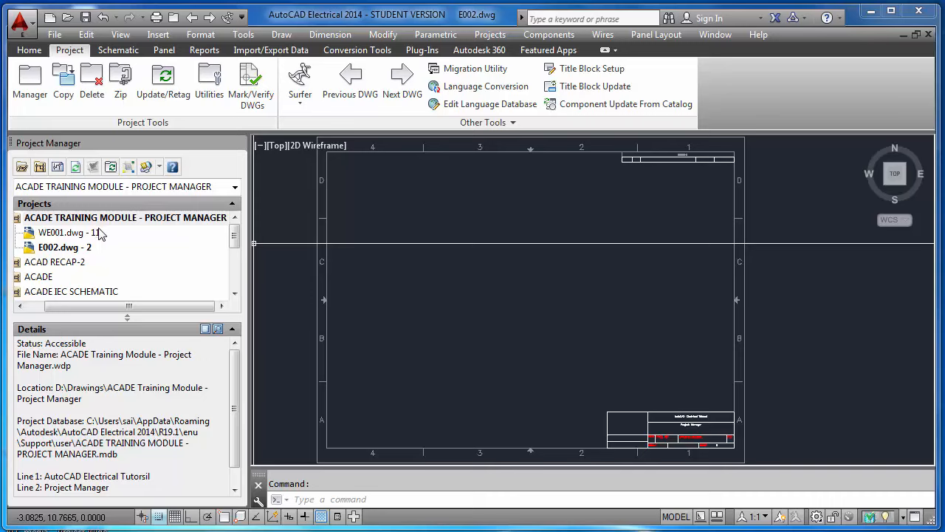
# Review the sheet value in the drawing properties of E002
pyautogui.click(66, 247)
pyautogui.rightClick(82, 251)
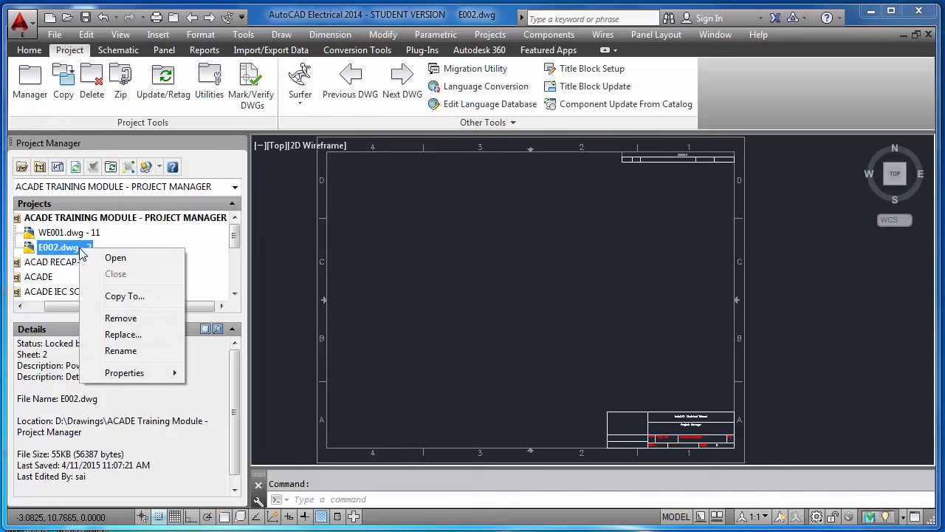
pyautogui.moveTo(129, 373)
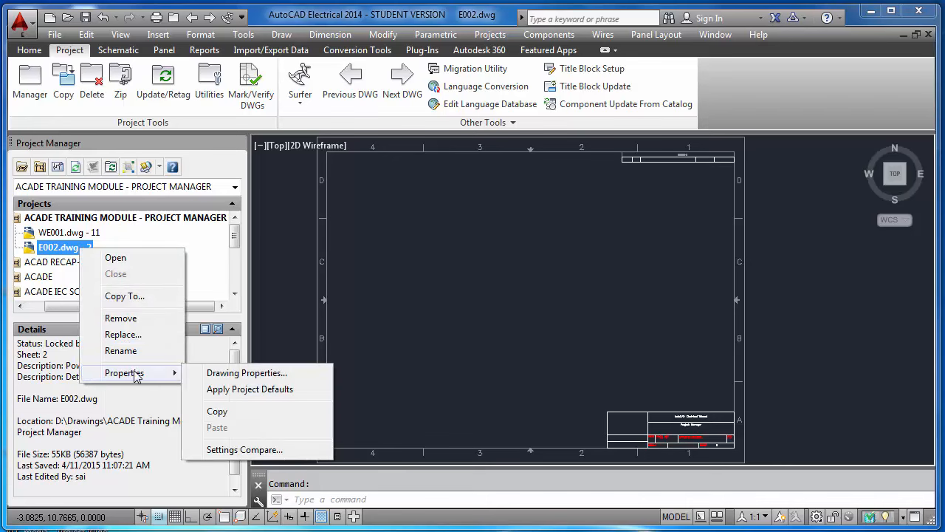
pyautogui.click(222, 374)
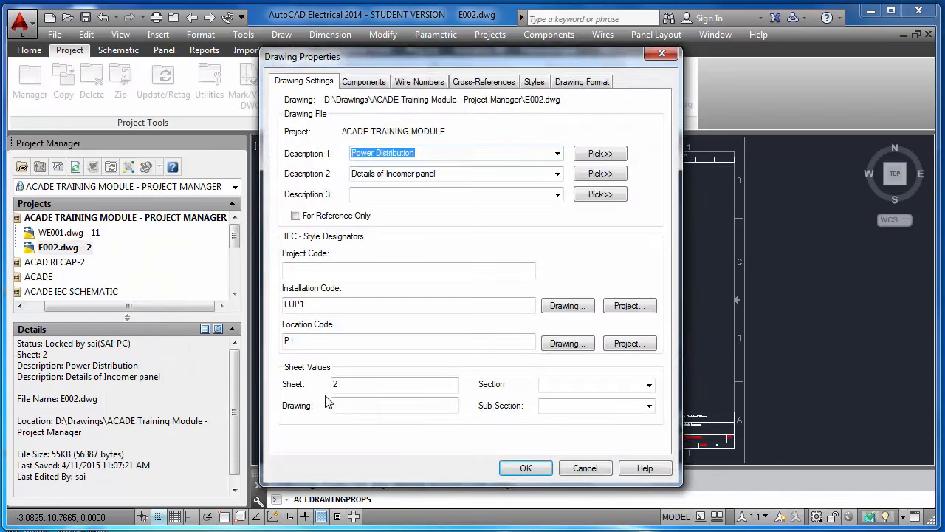
pyautogui.doubleClick(343, 384)
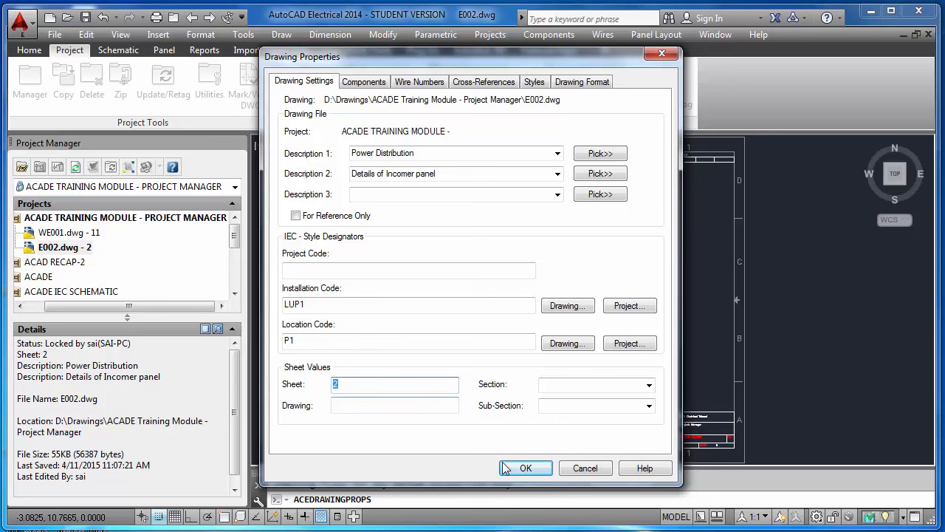
pyautogui.click(527, 468)
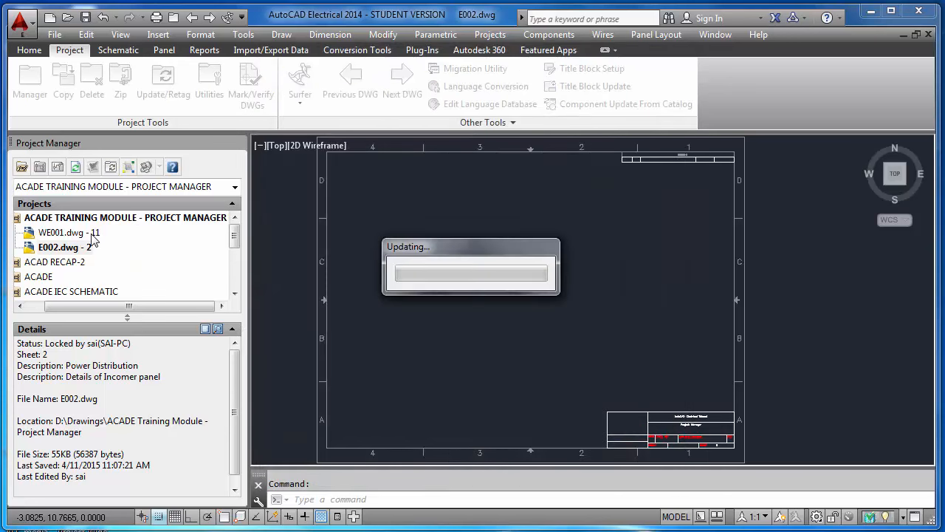
# Set the sheet value of WE001 to 1 and clear its drawing value in the drawing properties
pyautogui.rightClick(92, 235)
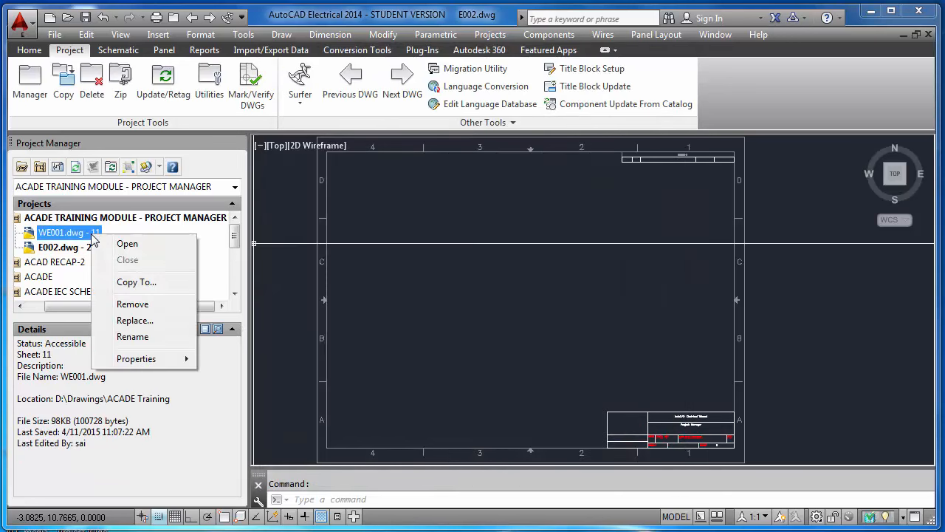
pyautogui.moveTo(177, 359)
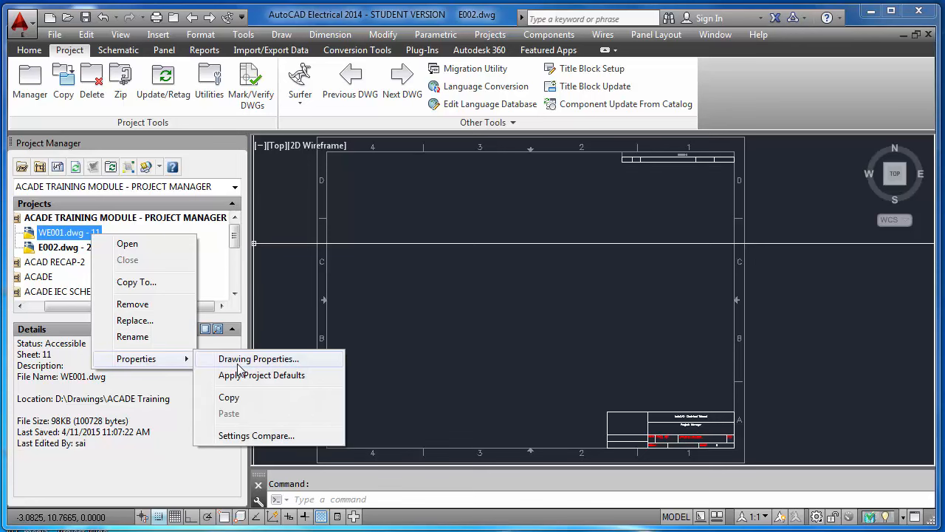
pyautogui.click(237, 360)
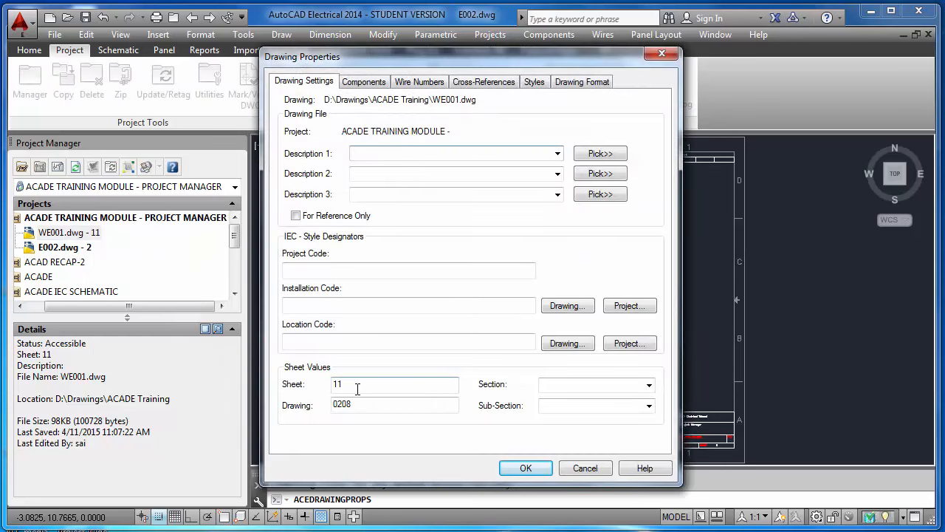
pyautogui.moveTo(358, 389); pyautogui.dragTo(301, 384)
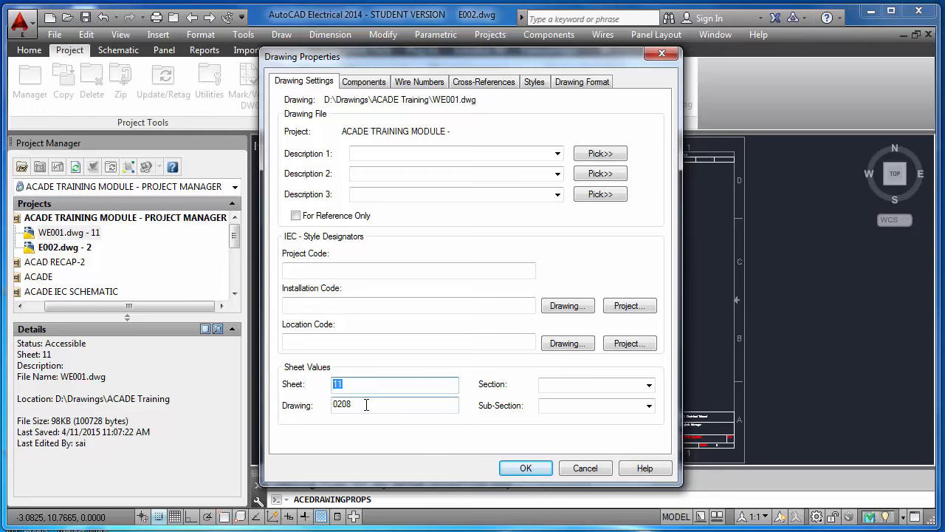
pyautogui.write('1')
pyautogui.moveTo(374, 406); pyautogui.dragTo(280, 415)
pyautogui.press('BackSpace')
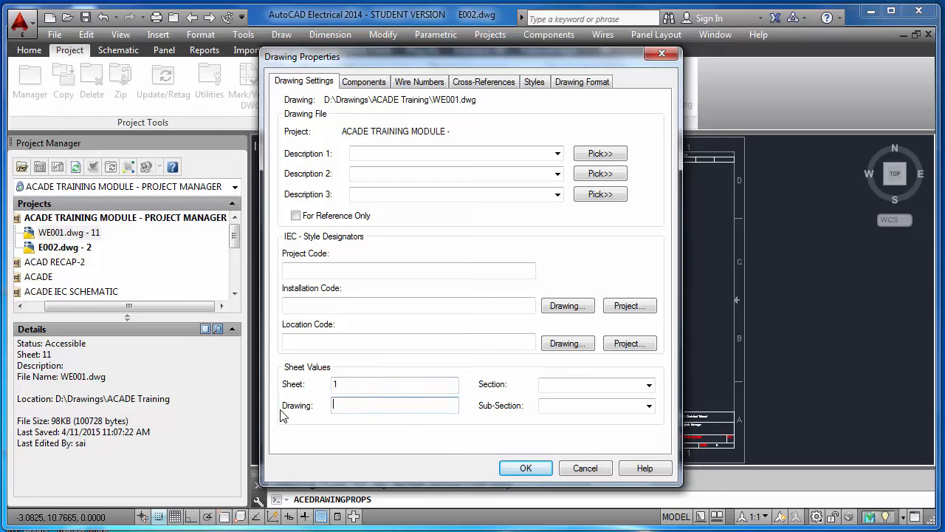
pyautogui.click(522, 469)
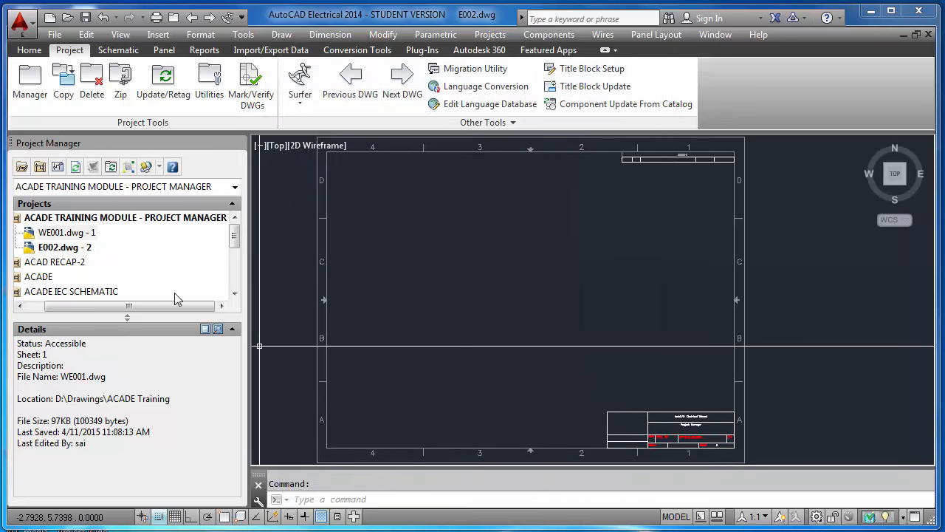
# Rename the drawing WE001 in the project to E001
pyautogui.rightClick(74, 233)
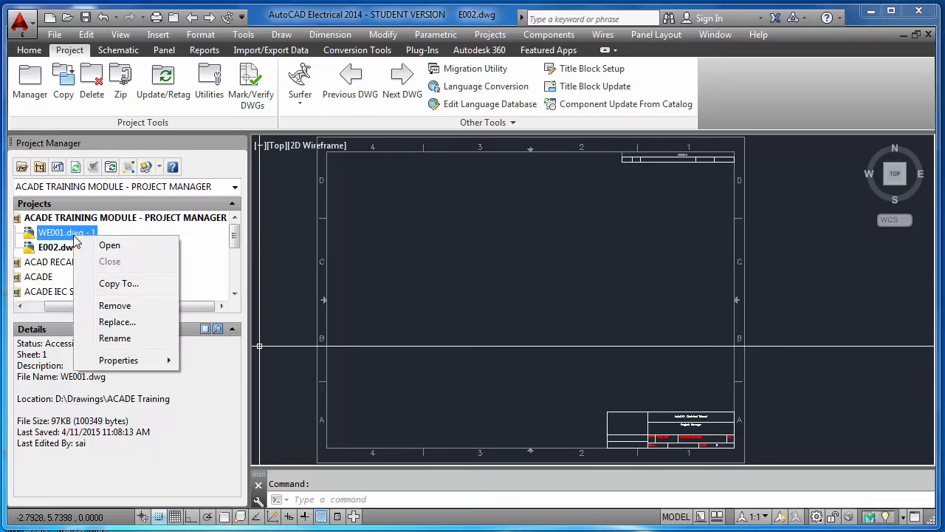
pyautogui.click(115, 338)
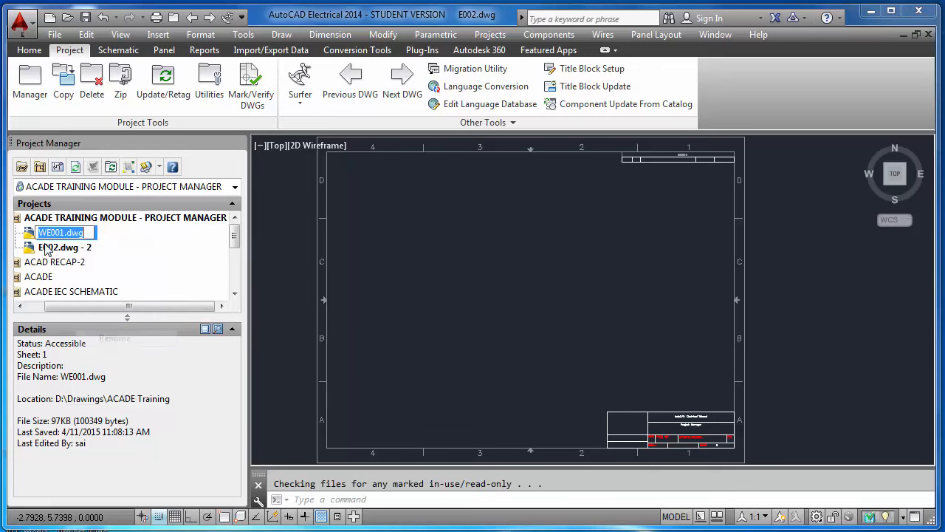
pyautogui.click(43, 232)
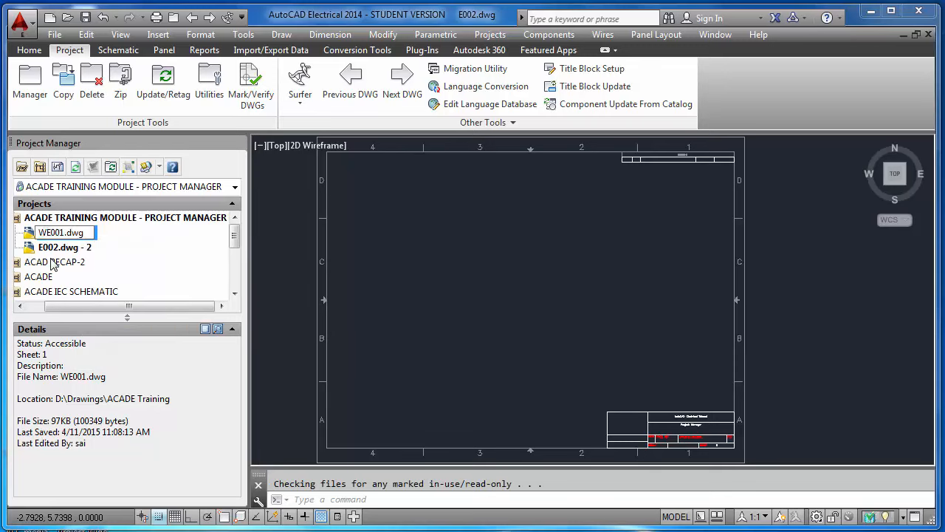
pyautogui.press('BackSpace')
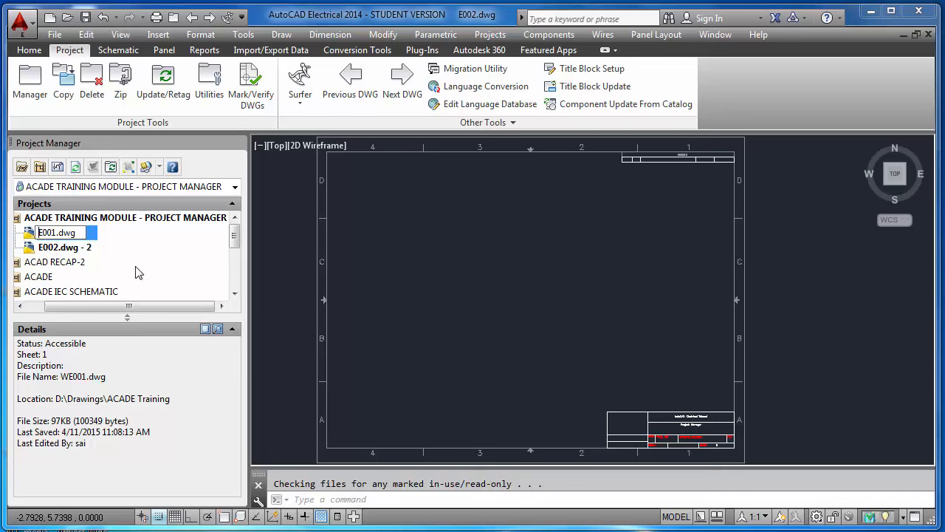
pyautogui.press('Return')
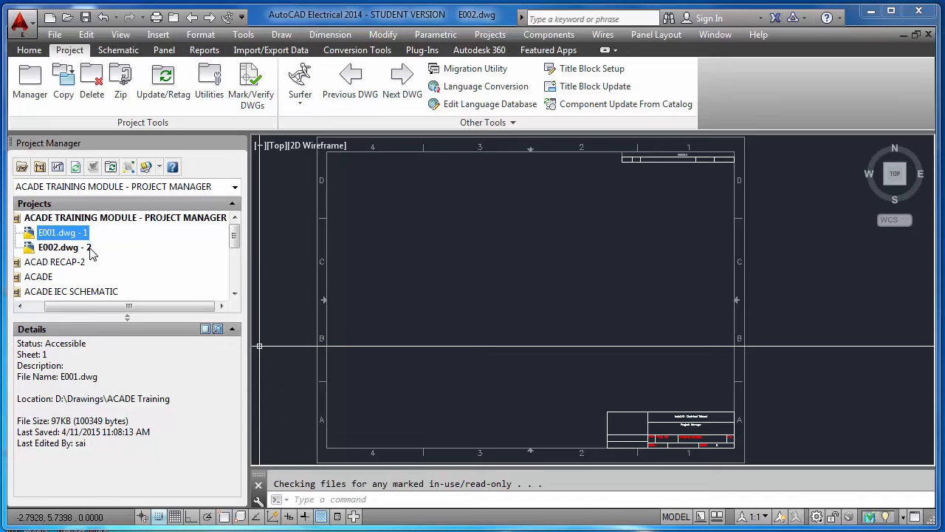
# Save the changes to E002 and switch between the project's two drawings, finishing with E001 open
pyautogui.click(87, 247)
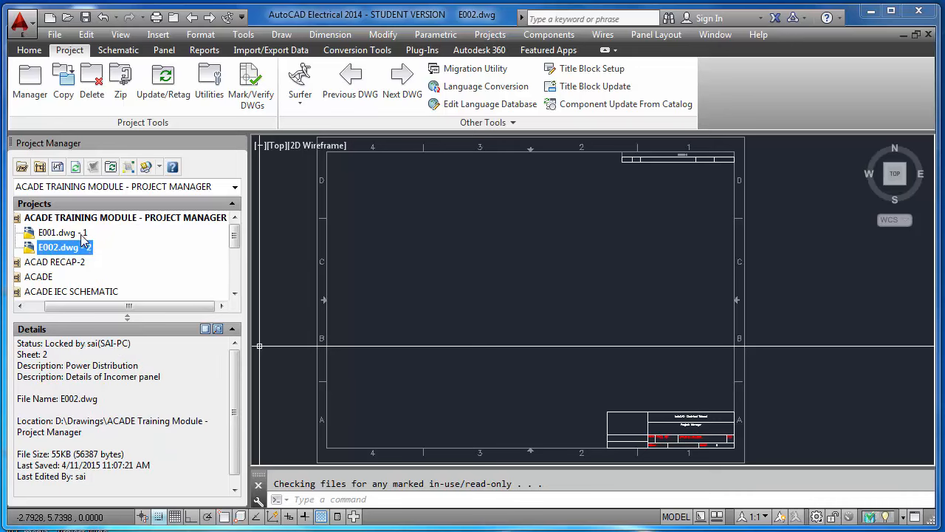
pyautogui.doubleClick(82, 235)
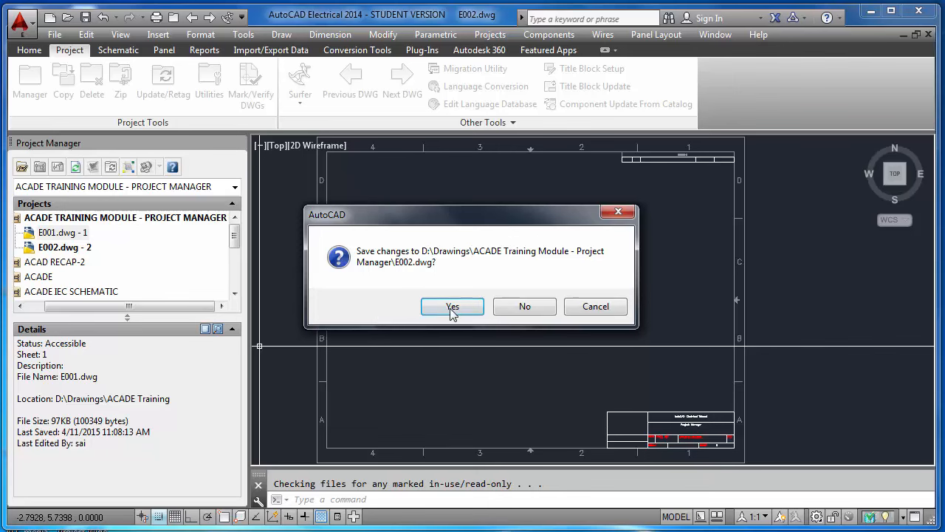
pyautogui.click(447, 307)
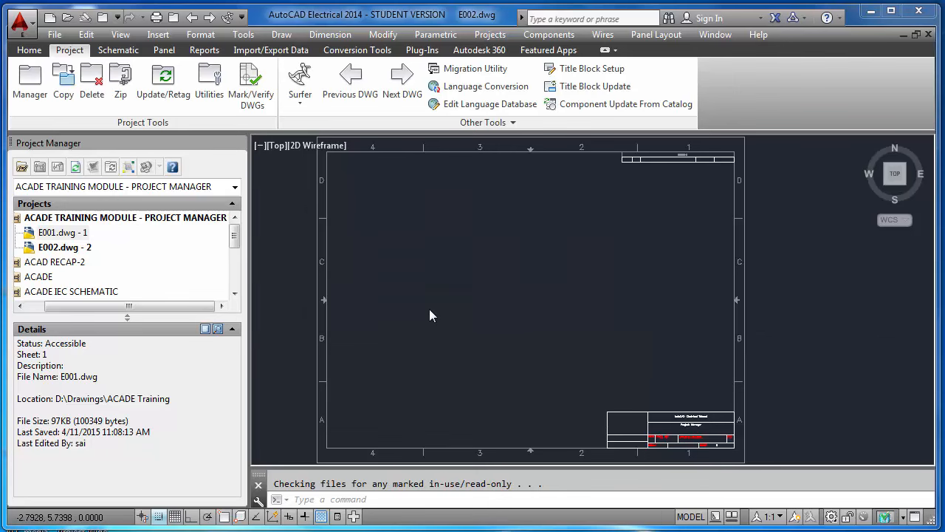
pyautogui.click(62, 249)
pyautogui.doubleClick(62, 249)
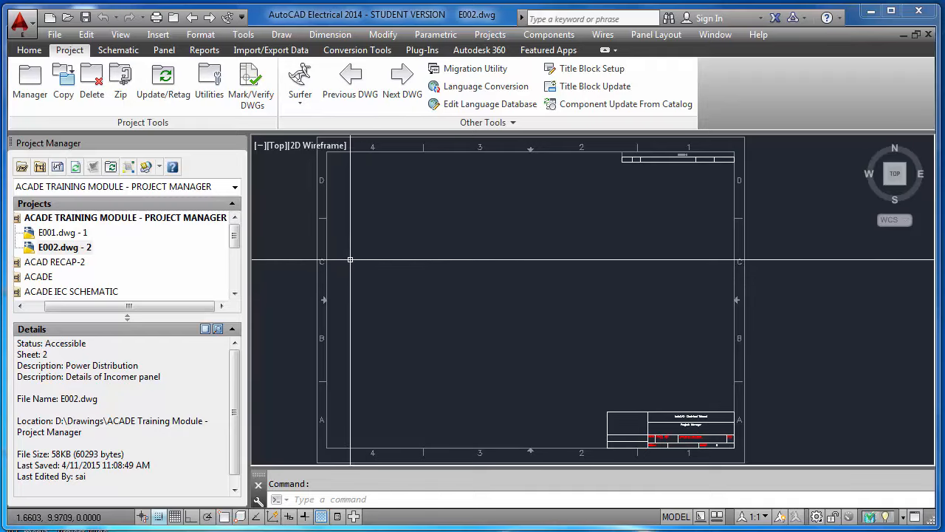
pyautogui.doubleClick(62, 232)
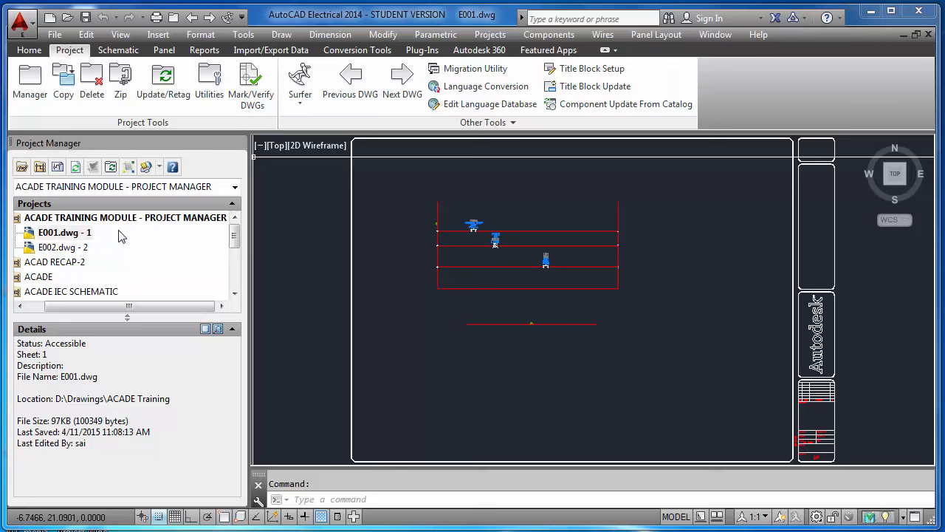
# Open E002 and add the drawings E0006 and E0007 from the Sample Project folder to the project, applying the project default values
pyautogui.doubleClick(74, 248)
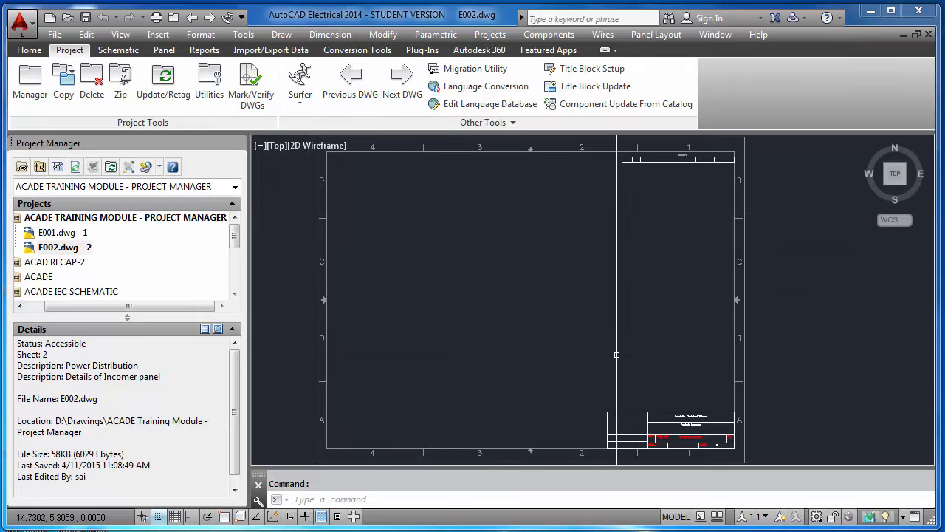
pyautogui.rightClick(111, 219)
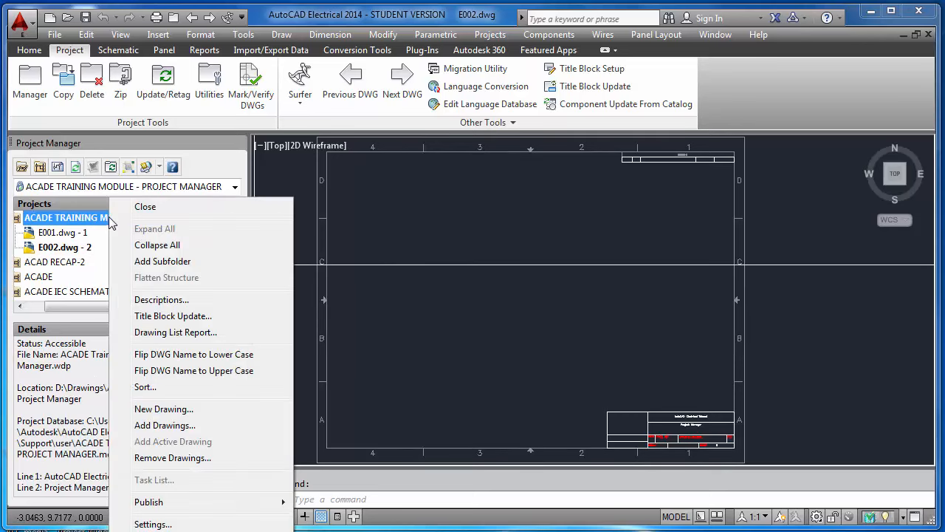
pyautogui.click(164, 426)
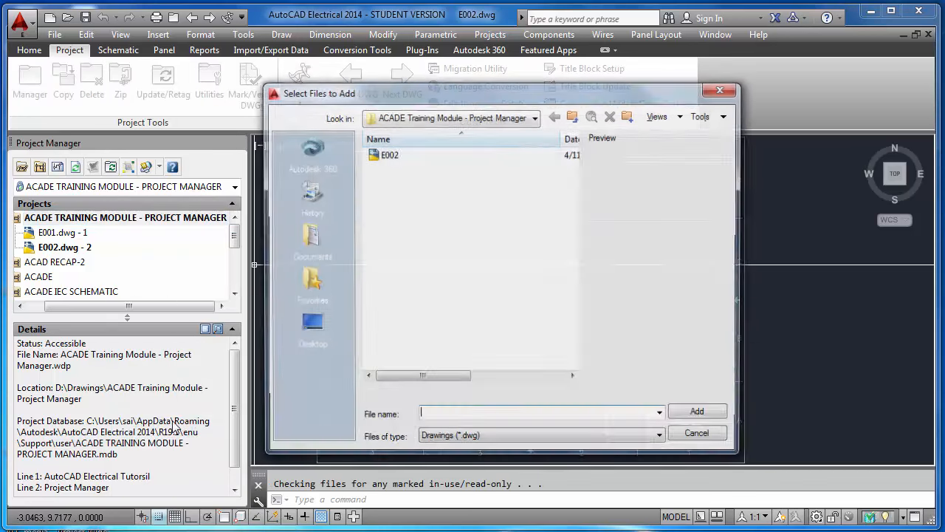
pyautogui.click(573, 116)
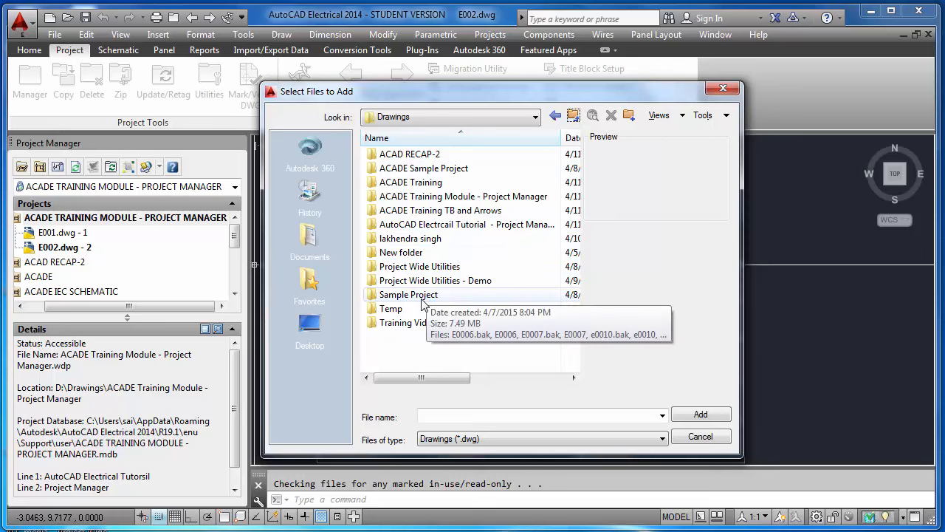
pyautogui.doubleClick(409, 294)
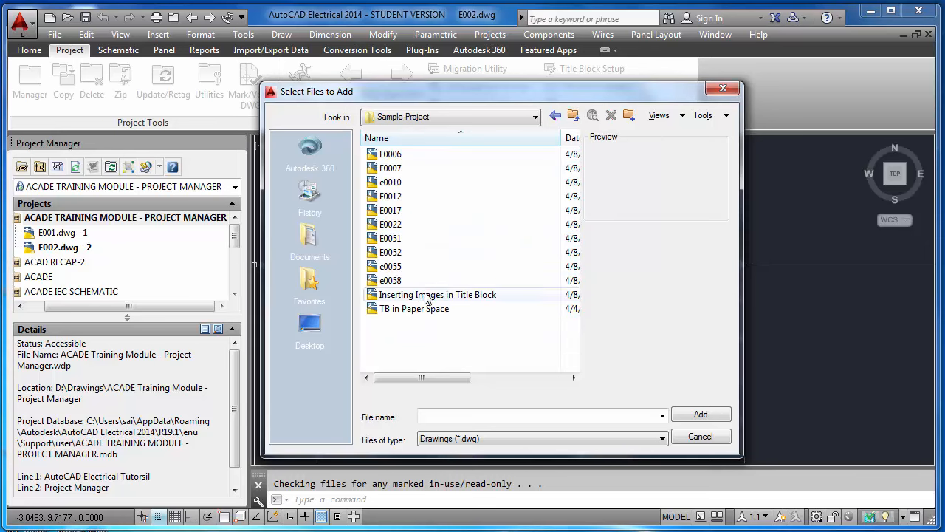
pyautogui.click(393, 154)
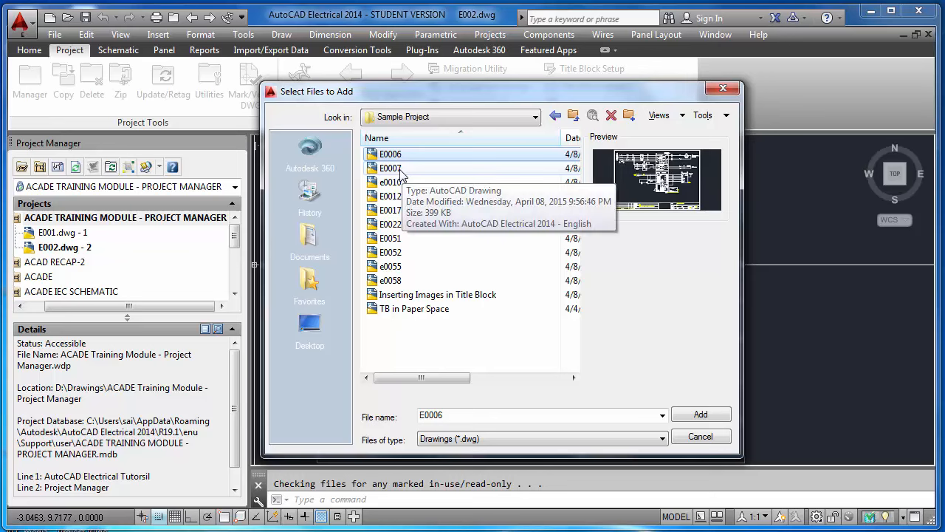
pyautogui.keyDown('ctrl'); pyautogui.click(399, 169); pyautogui.keyUp('ctrl')
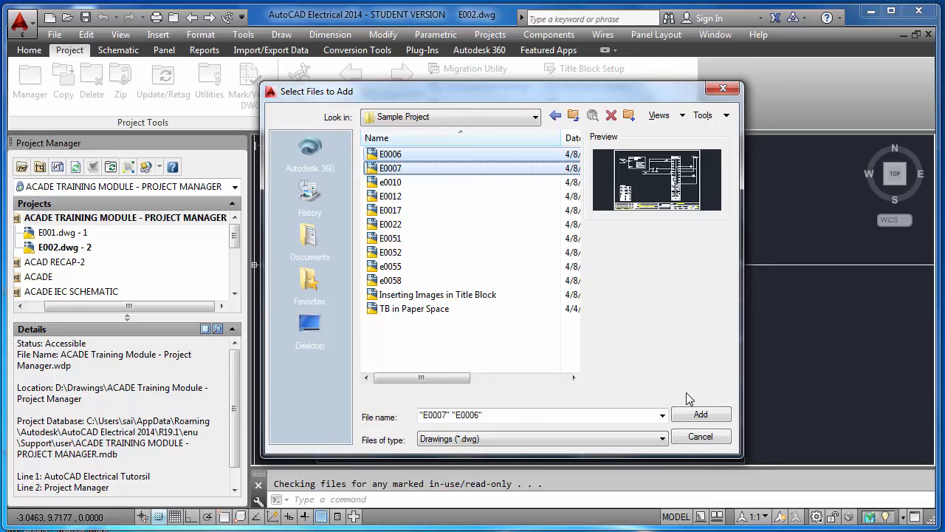
pyautogui.click(701, 414)
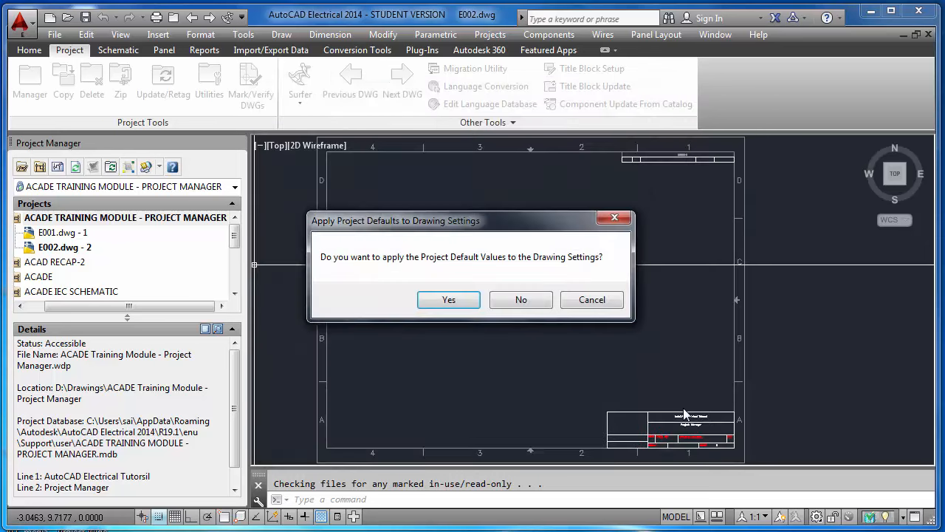
pyautogui.click(449, 300)
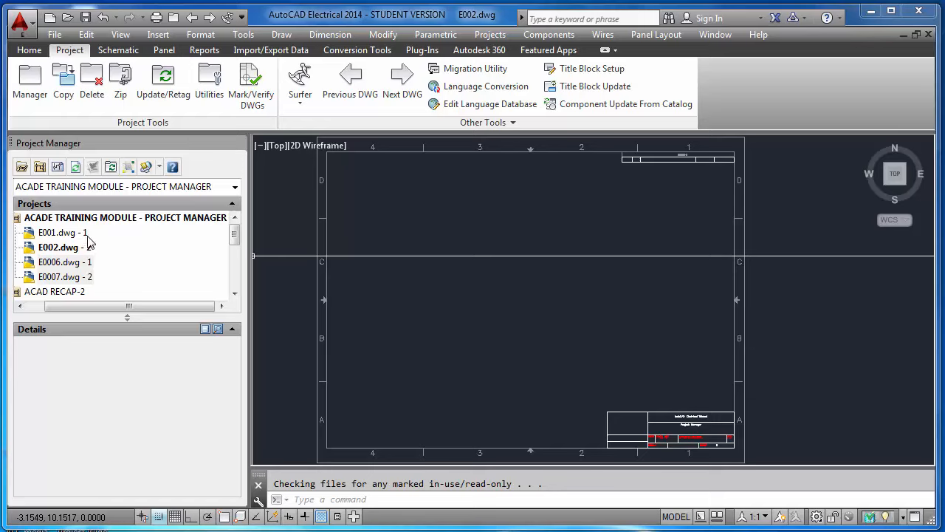
# Set the sheet value of E0006 to 6 in its drawing properties and refresh the project's drawing list
pyautogui.click(87, 263)
pyautogui.rightClick(88, 265)
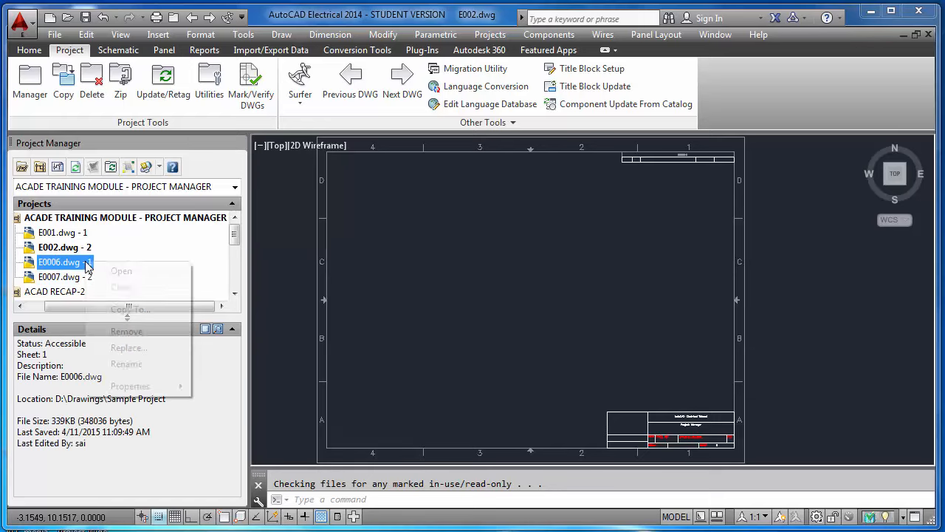
pyautogui.moveTo(170, 386)
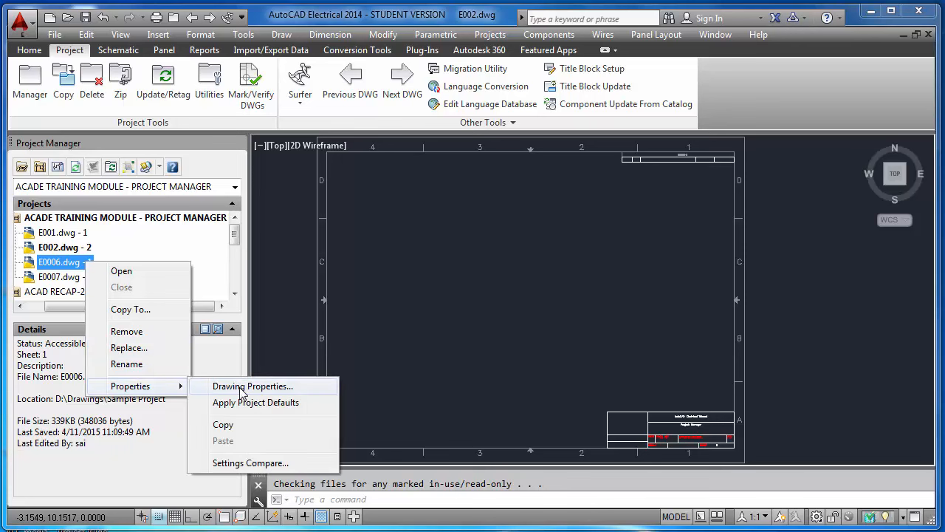
pyautogui.click(222, 386)
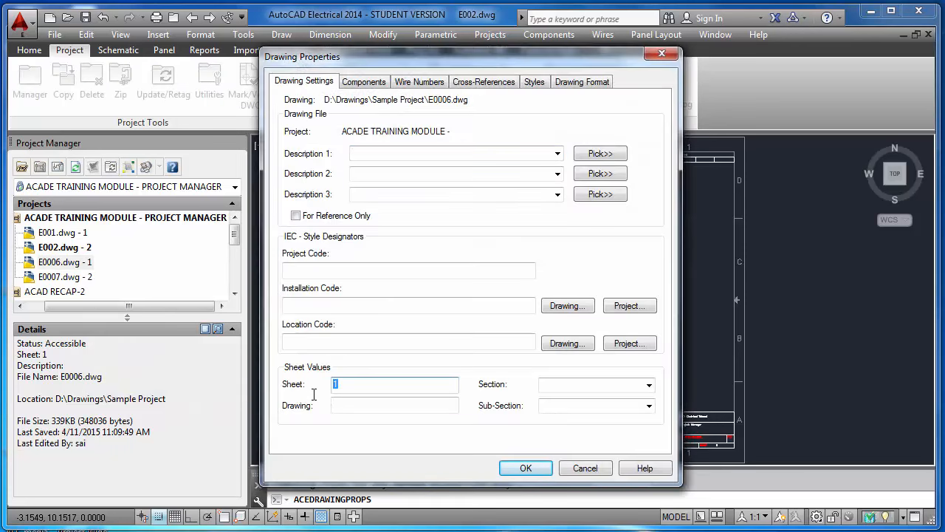
pyautogui.write('6')
pyautogui.click(526, 468)
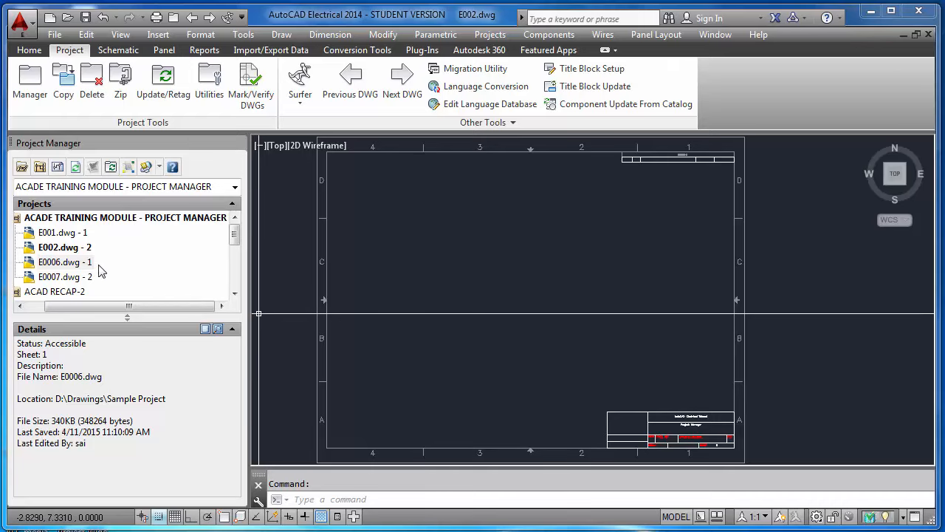
pyautogui.click(77, 169)
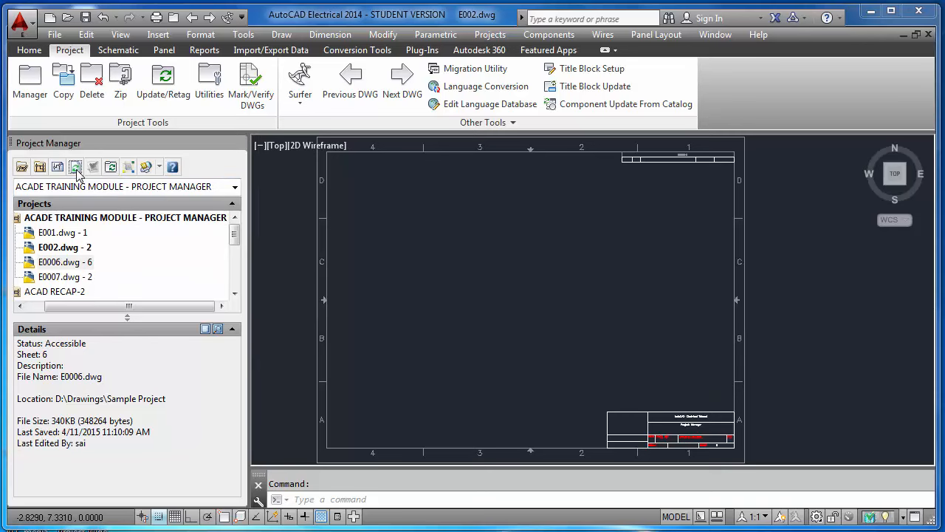
# Set the sheet value of E0007 to 7 in its drawing properties and refresh the project's drawing list
pyautogui.rightClick(92, 279)
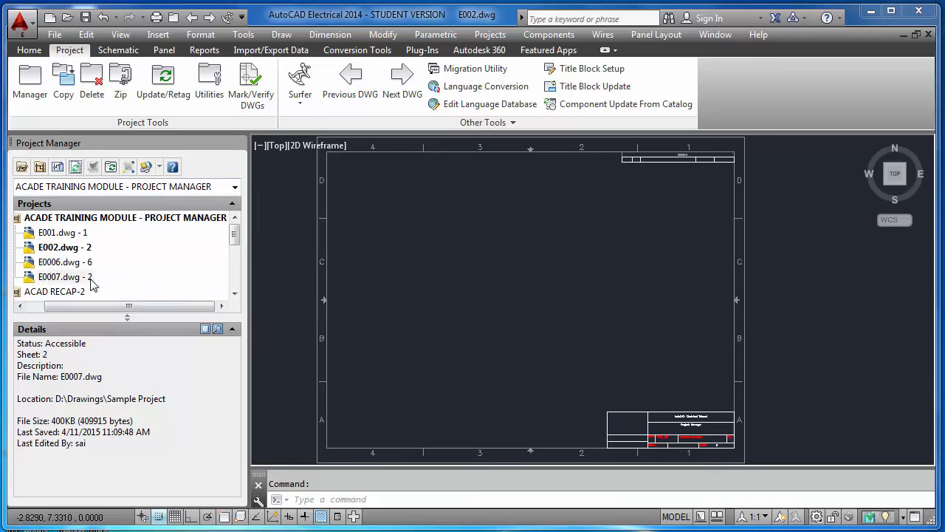
pyautogui.moveTo(136, 405)
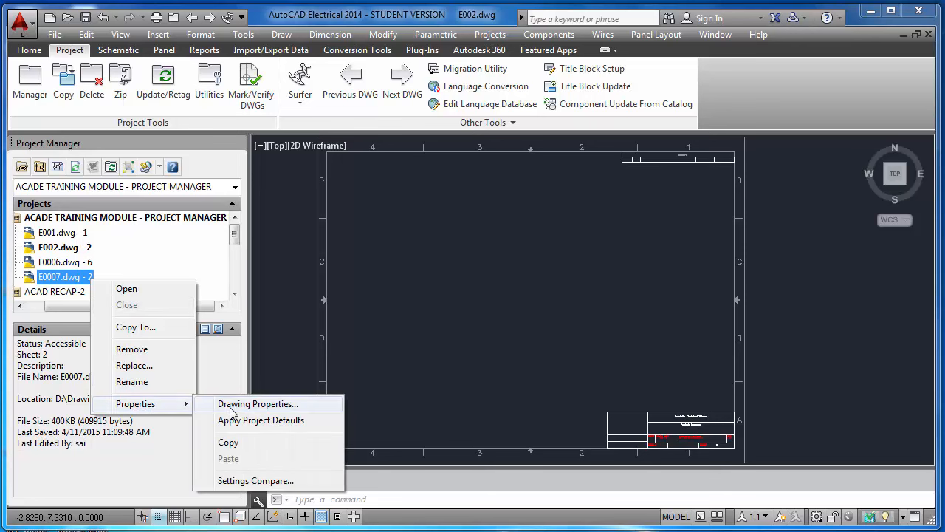
pyautogui.click(258, 401)
pyautogui.doubleClick(349, 387)
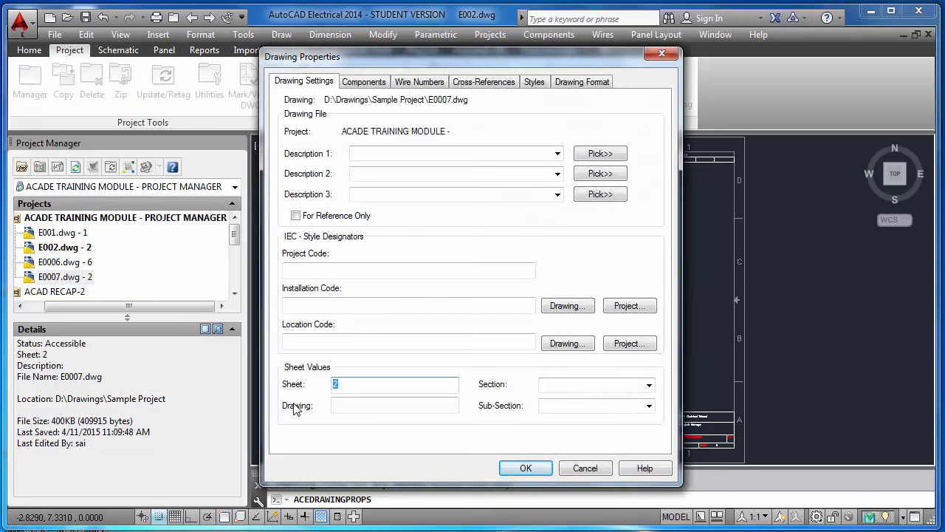
pyautogui.click(525, 468)
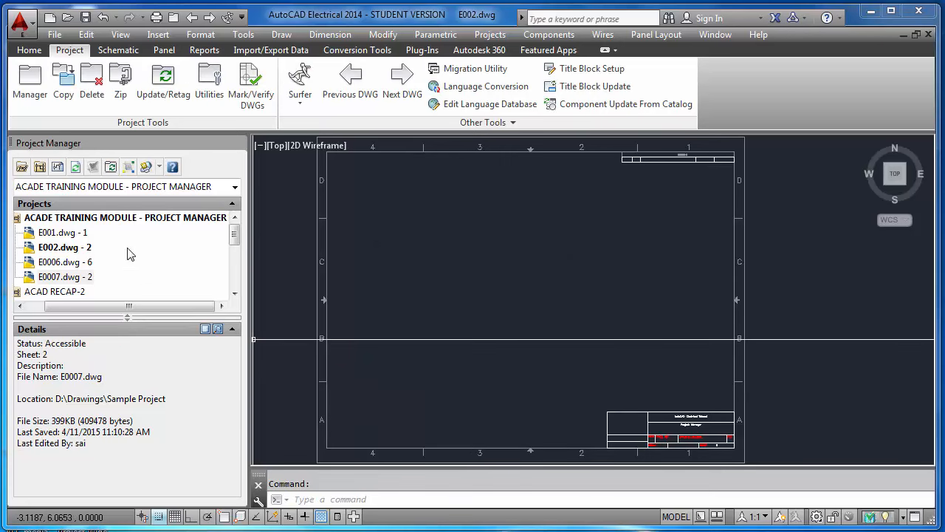
pyautogui.click(75, 167)
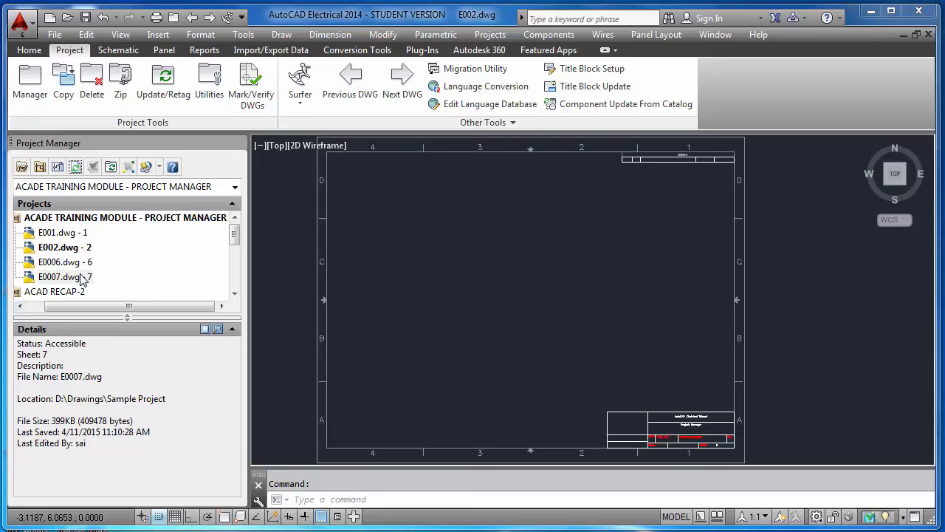
# Open the drawings E001 and E002 from the project in turn
pyautogui.doubleClick(65, 232)
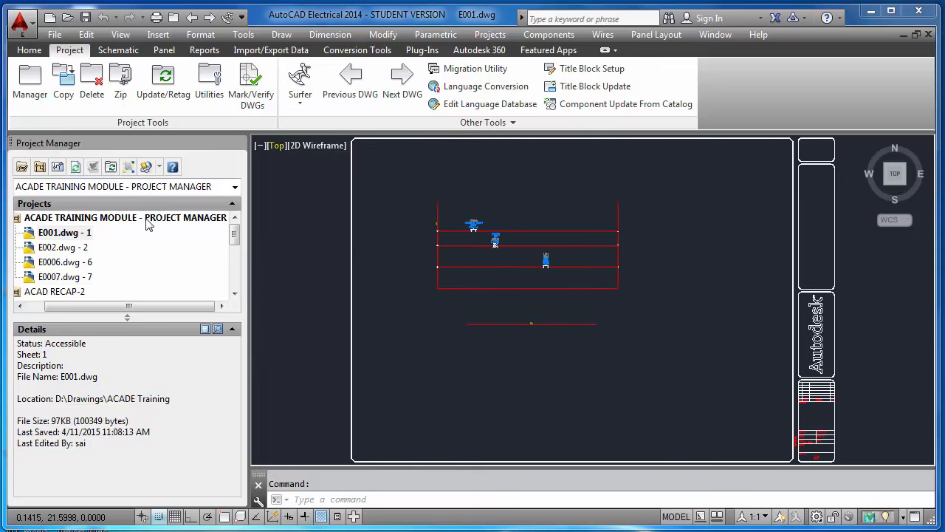
pyautogui.doubleClick(74, 248)
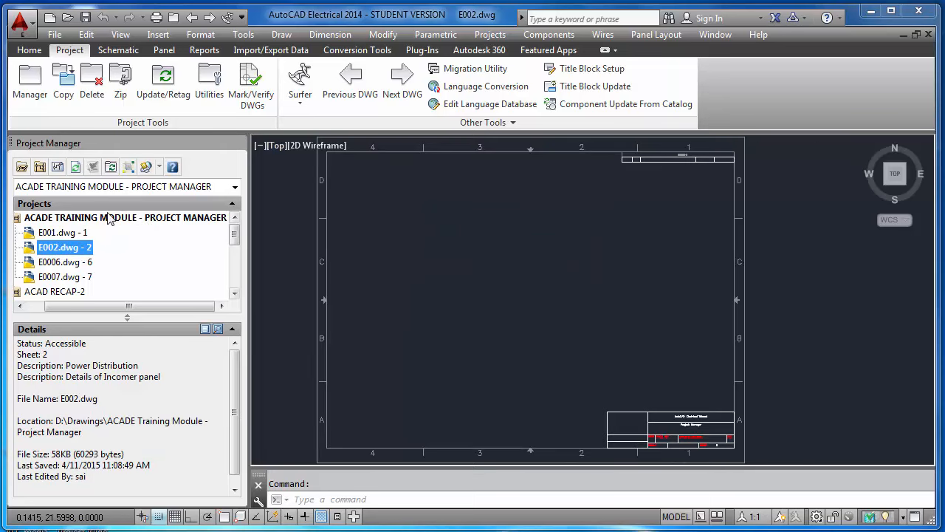
# Look at the dialogs for creating a new drawing and for adding existing drawings, closing both without making any change
pyautogui.click(57, 168)
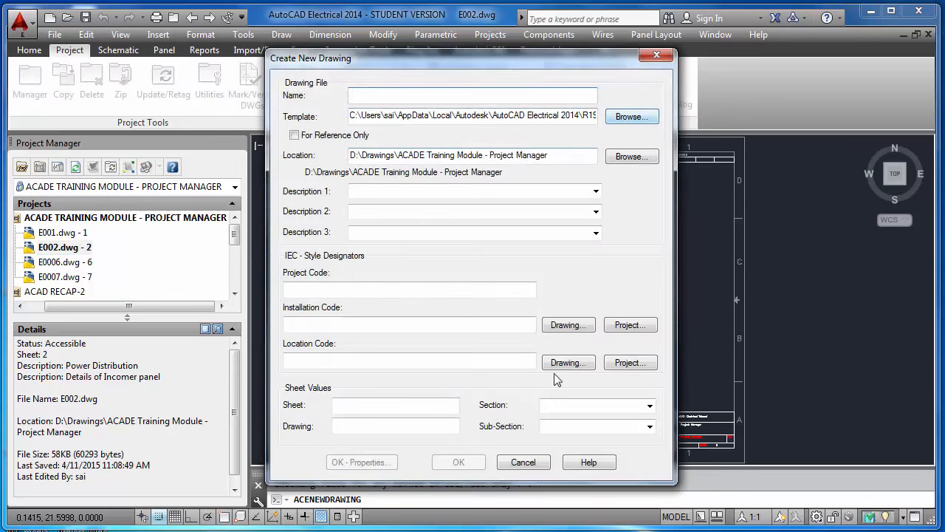
pyautogui.click(533, 460)
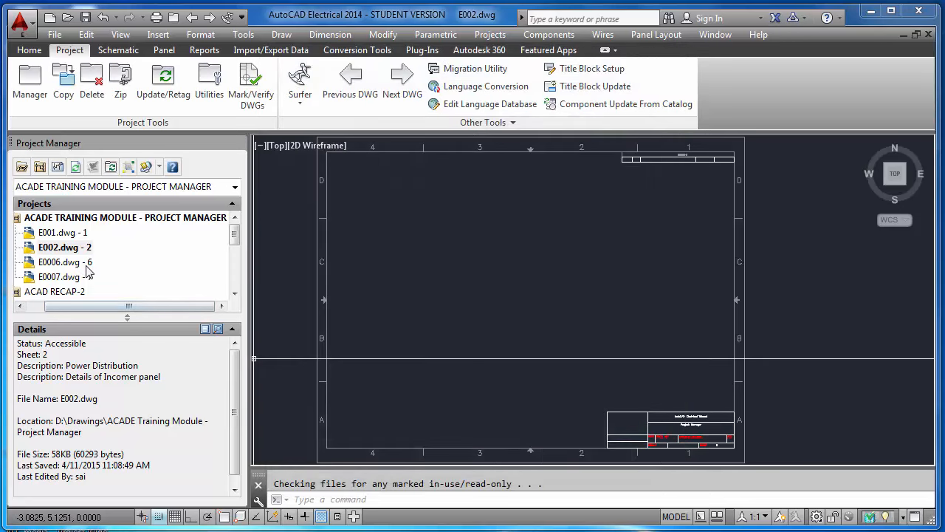
pyautogui.rightClick(82, 220)
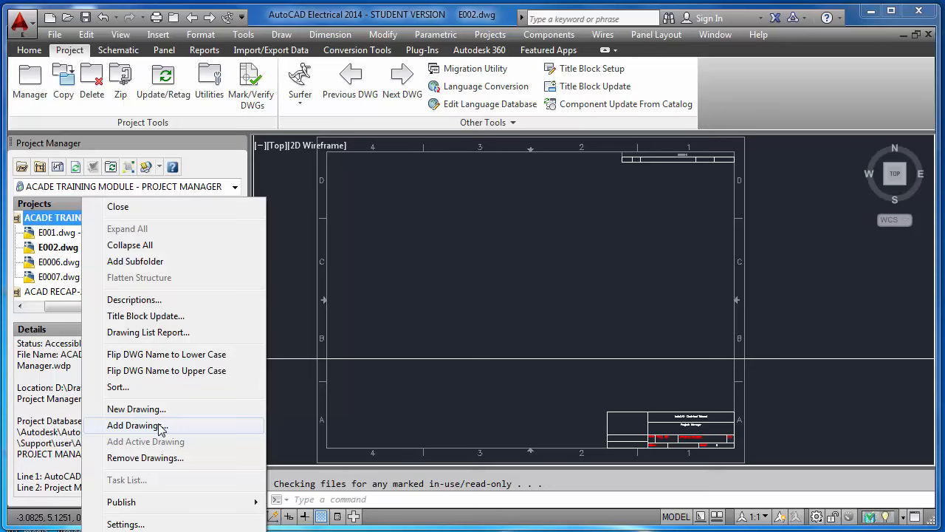
pyautogui.click(137, 425)
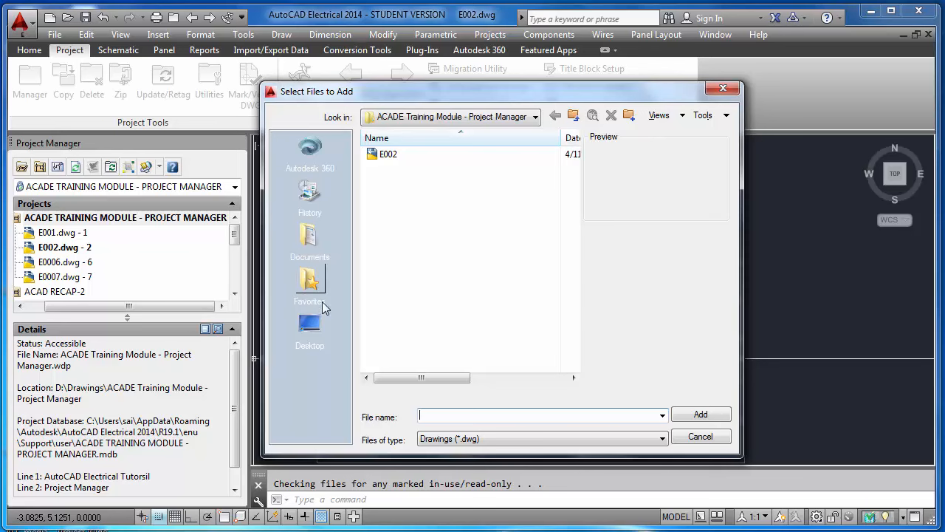
pyautogui.click(700, 436)
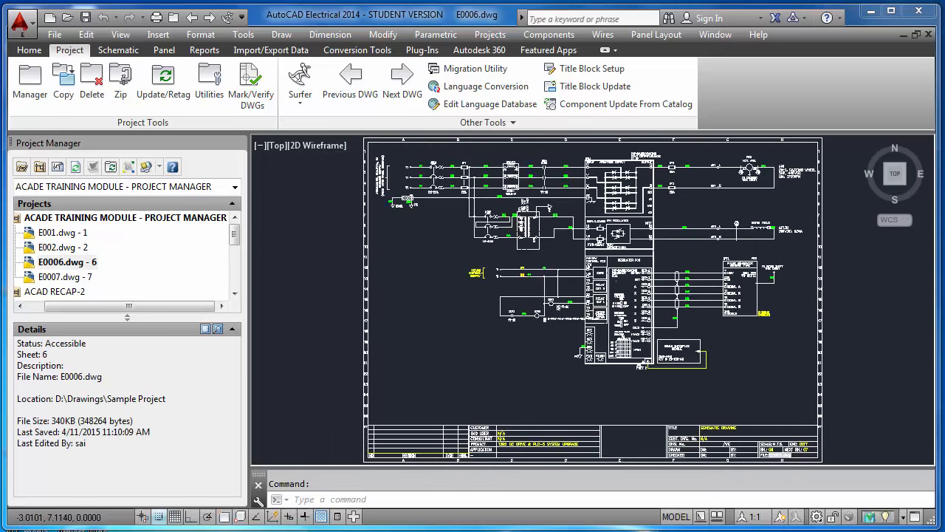
# Switch through the project's drawings E0007, E002 and E001, finishing with E001 open
pyautogui.doubleClick(80, 277)
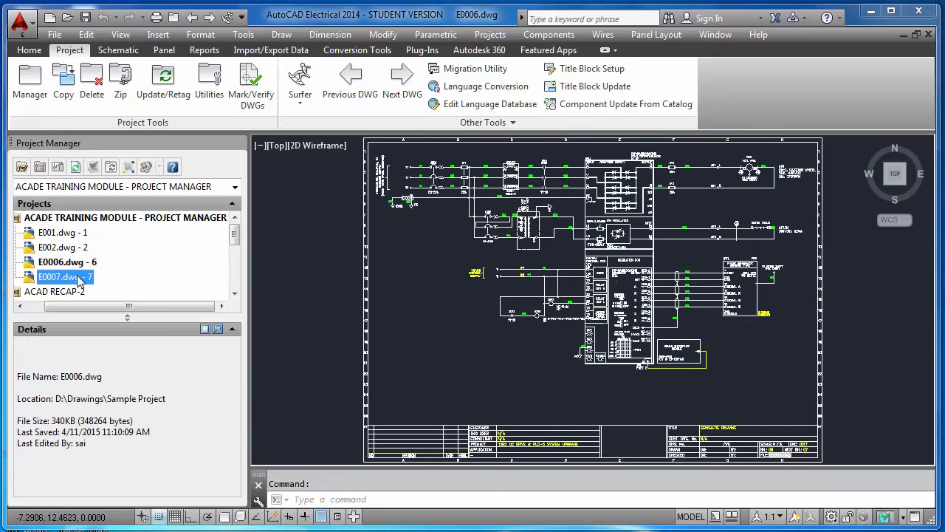
pyautogui.click(84, 251)
pyautogui.doubleClick(84, 250)
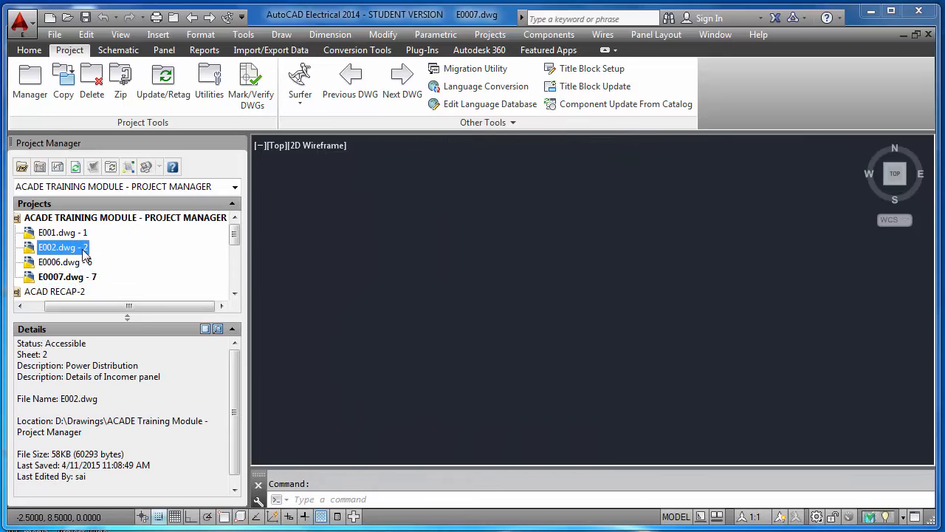
pyautogui.click(88, 236)
pyautogui.doubleClick(87, 237)
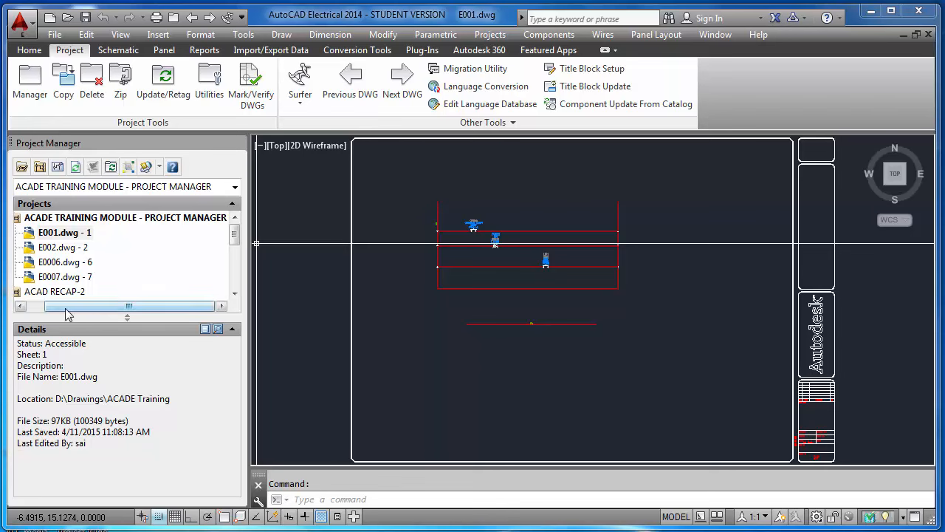
# Collapse and expand the drawing list of the ACADE TRAINING MODULE - PROJECT MANAGER project, leaving it collapsed
pyautogui.moveTo(65, 309); pyautogui.dragTo(42, 310)
pyautogui.click(22, 218)
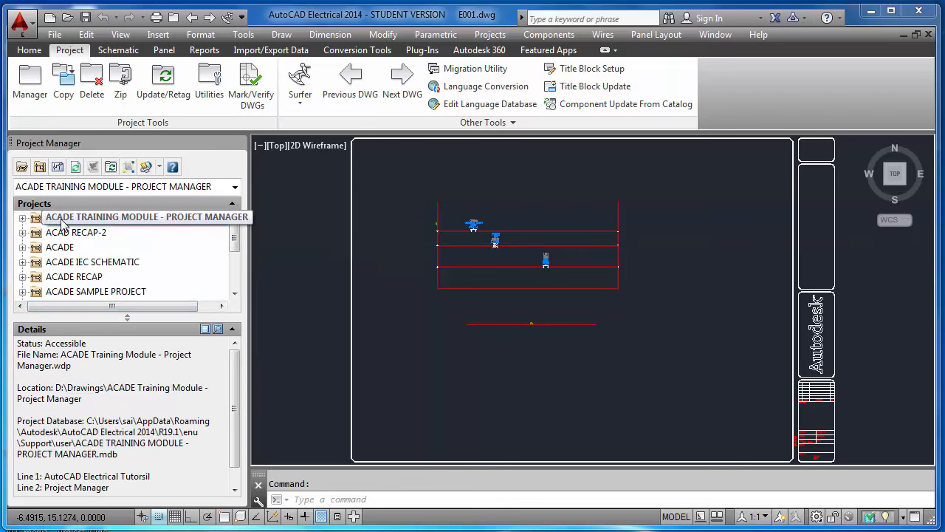
pyautogui.click(22, 219)
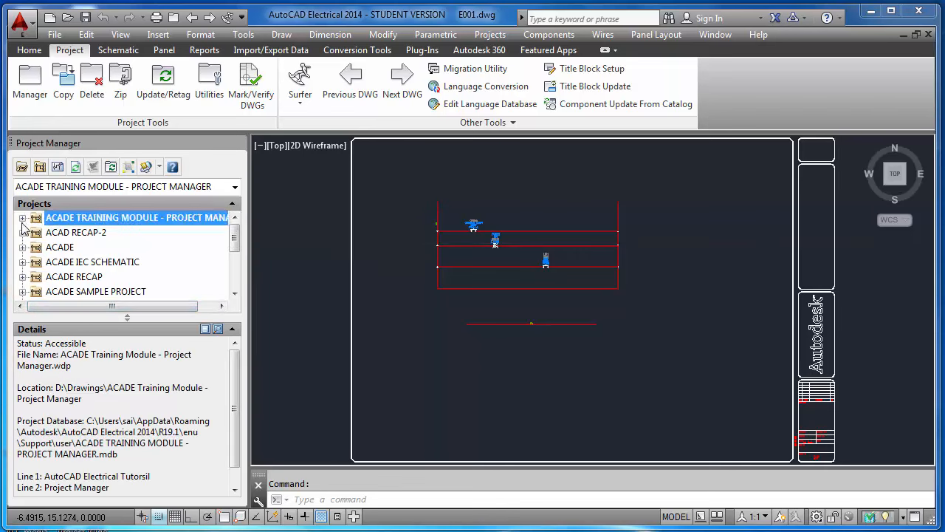
pyautogui.click(22, 217)
pyautogui.click(22, 218)
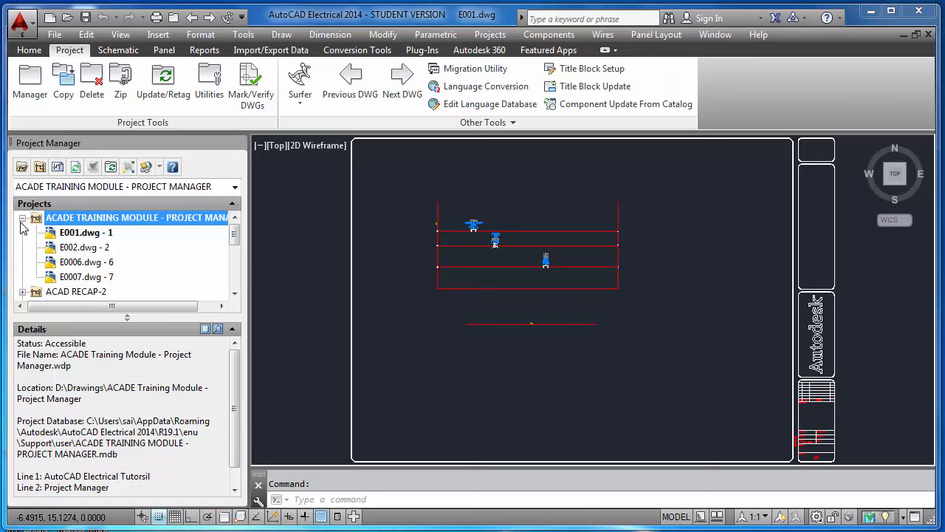
pyautogui.click(22, 218)
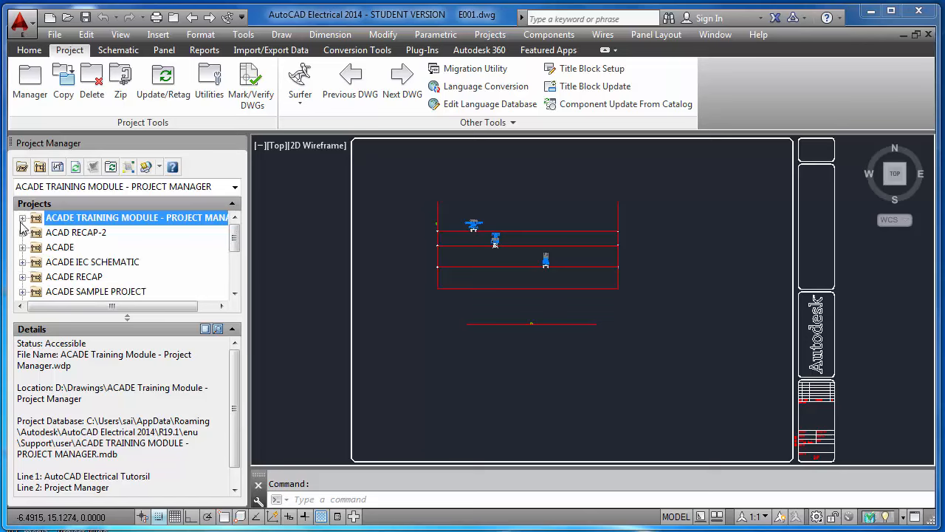
# Add a subfolder named Layout to the ACADE TRAINING MODULE - PROJECT MANAGER project
pyautogui.rightClick(57, 220)
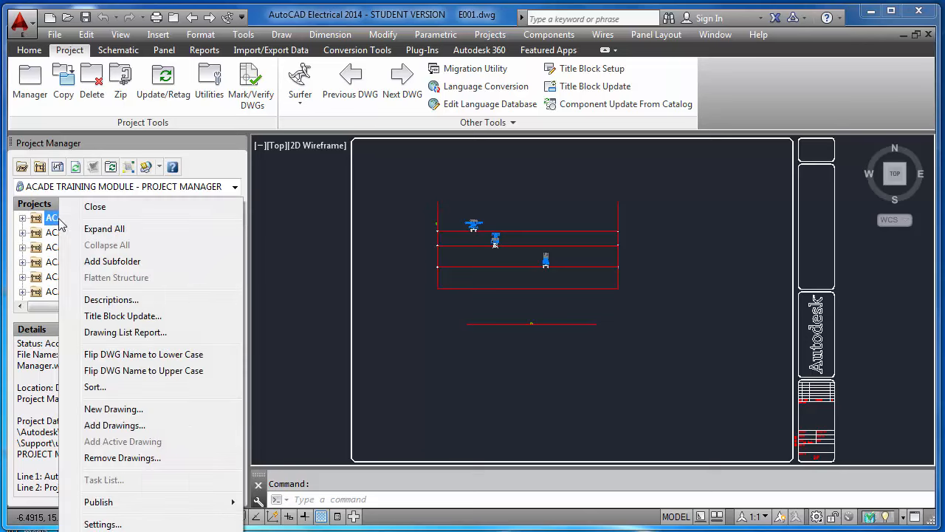
pyautogui.click(112, 262)
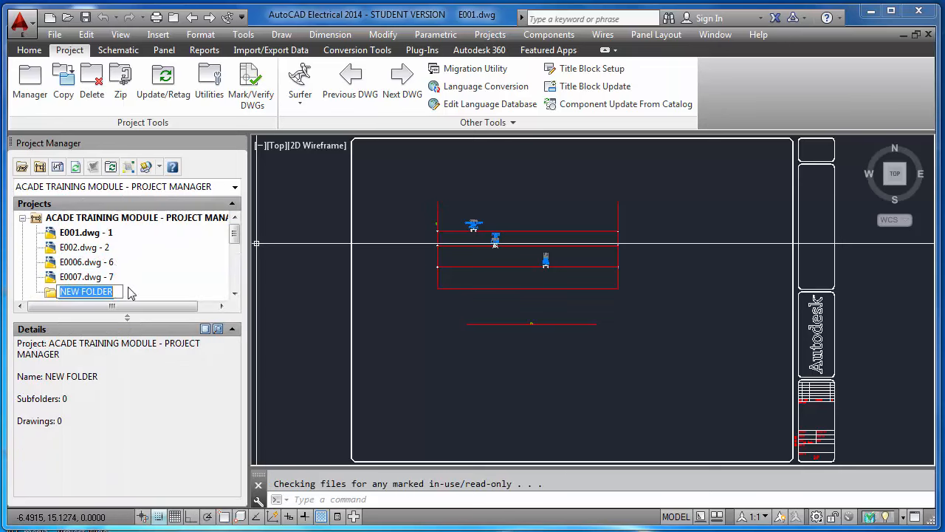
pyautogui.write('La')
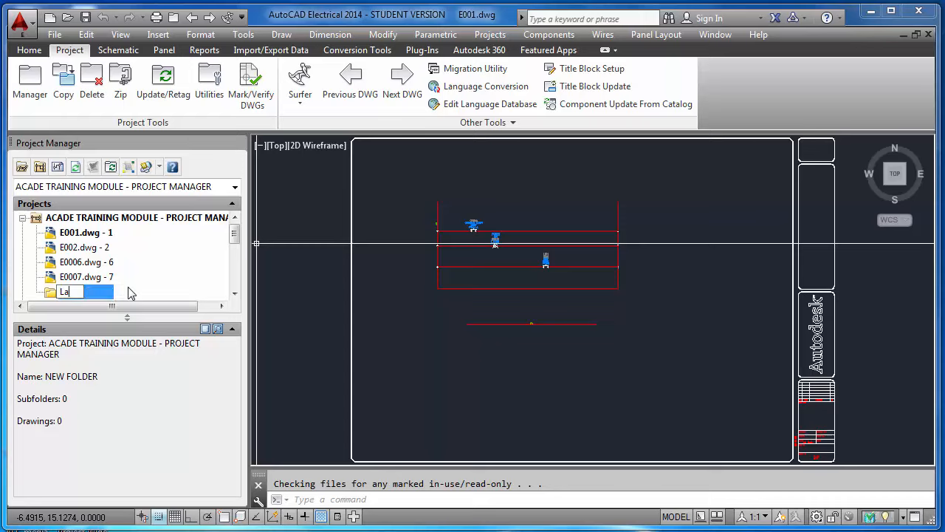
pyautogui.write('yout')
pyautogui.click(316, 293)
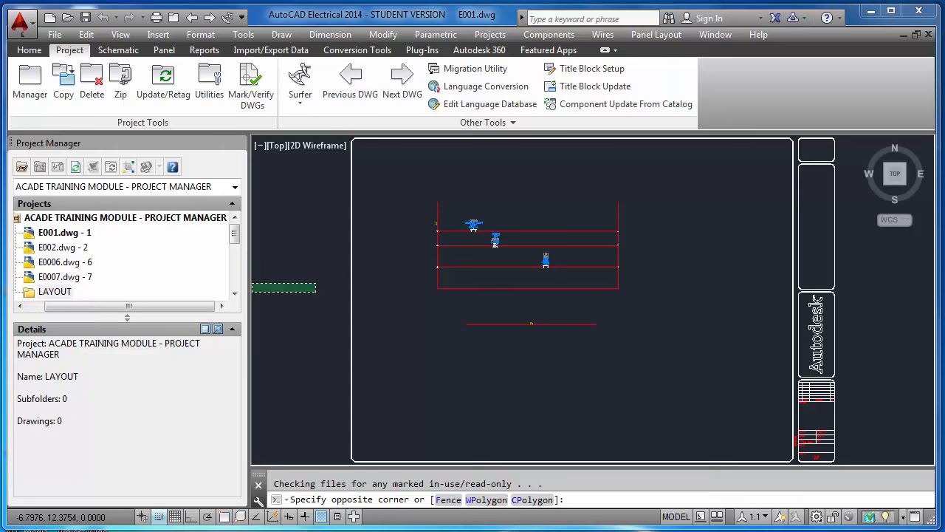
pyautogui.click(341, 289)
# Add a second subfolder named Schematic to the same project
pyautogui.rightClick(24, 221)
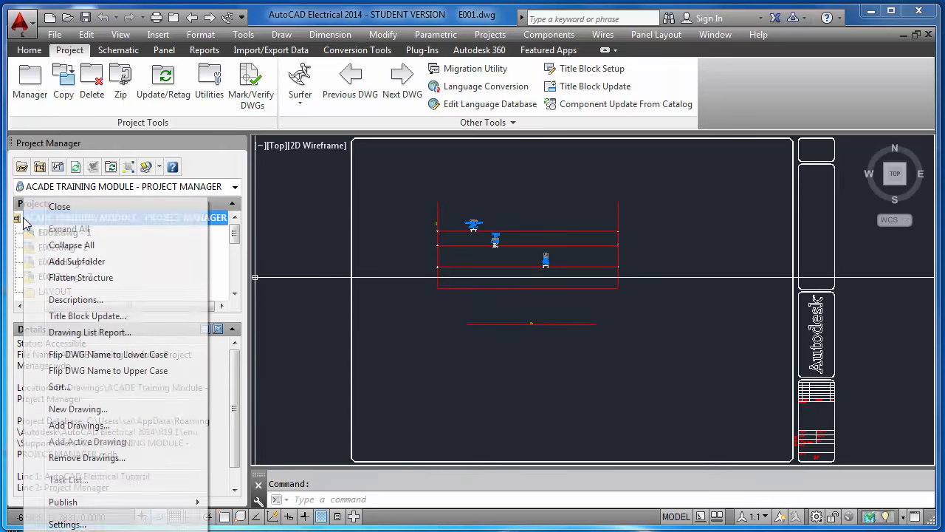
pyautogui.click(140, 267)
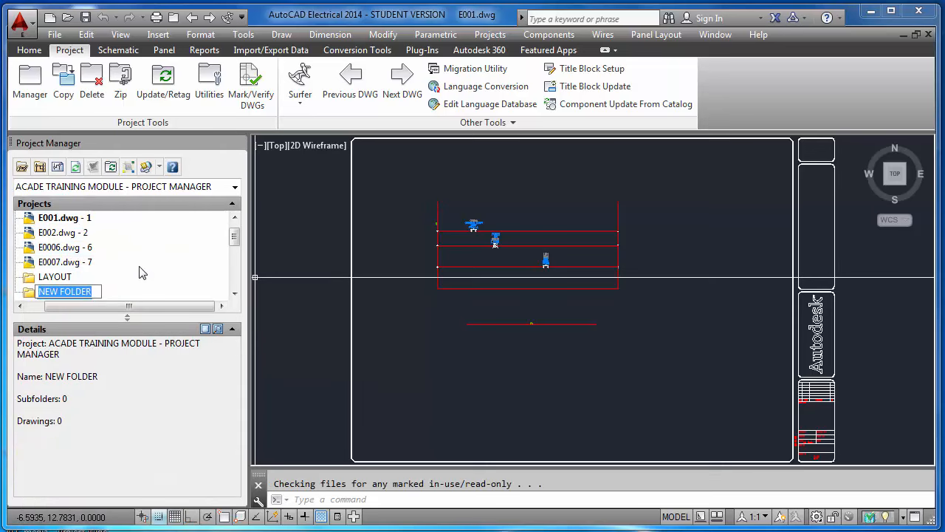
pyautogui.write('Sc')
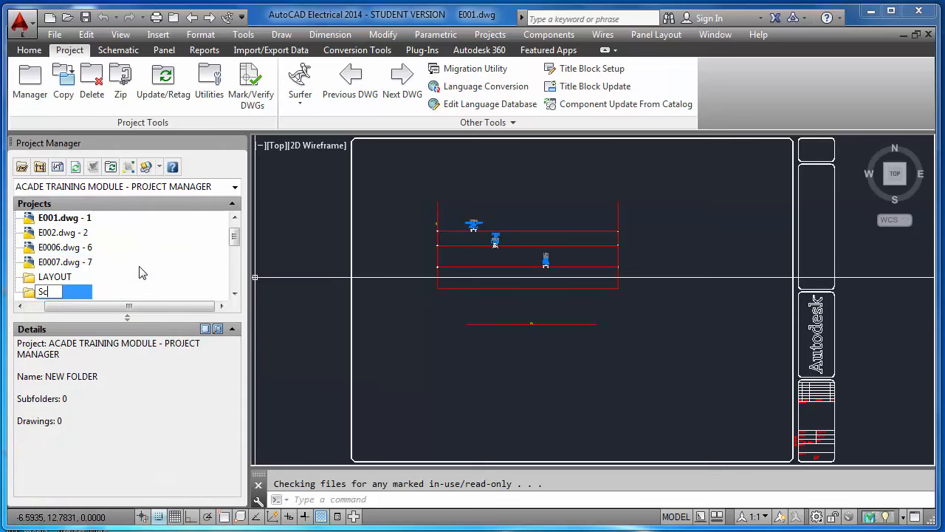
pyautogui.write('hematic')
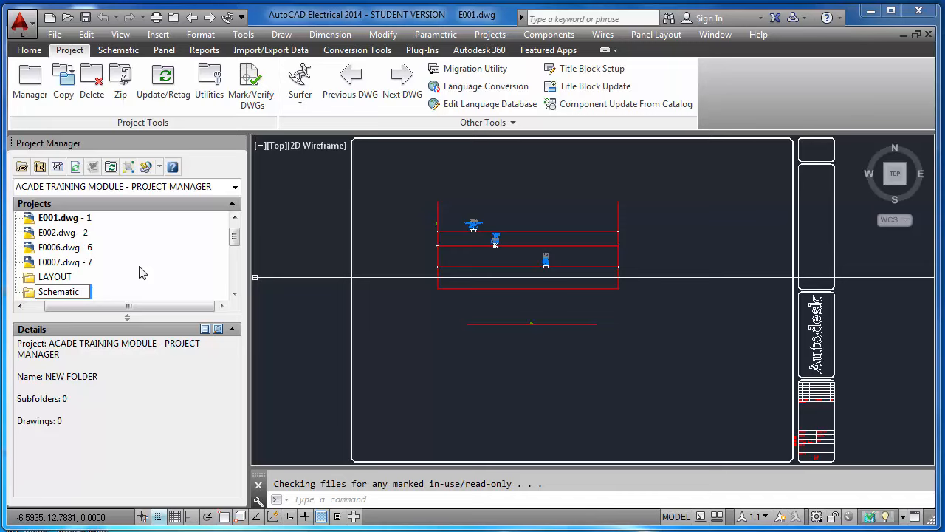
pyautogui.press('Return')
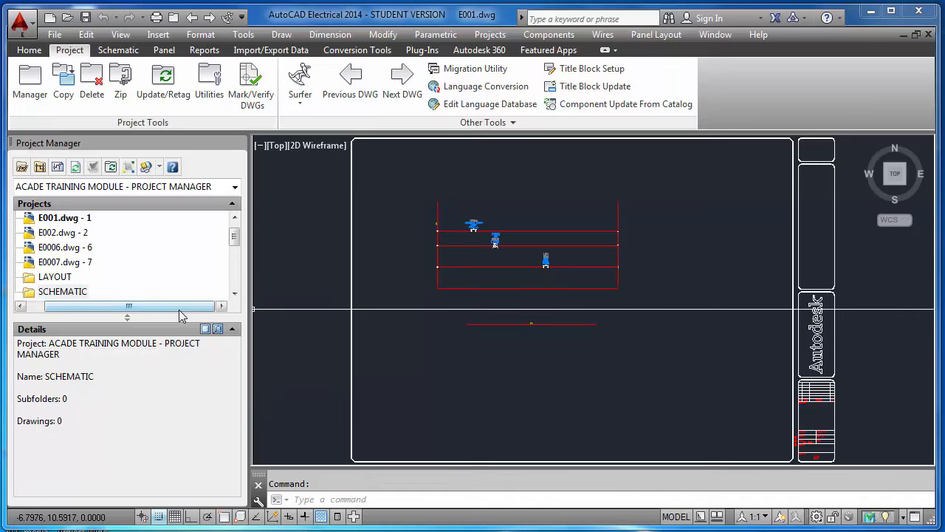
# Try to move the drawings E001 and E002 together into one of the new subfolders
pyautogui.moveTo(172, 310); pyautogui.dragTo(158, 310)
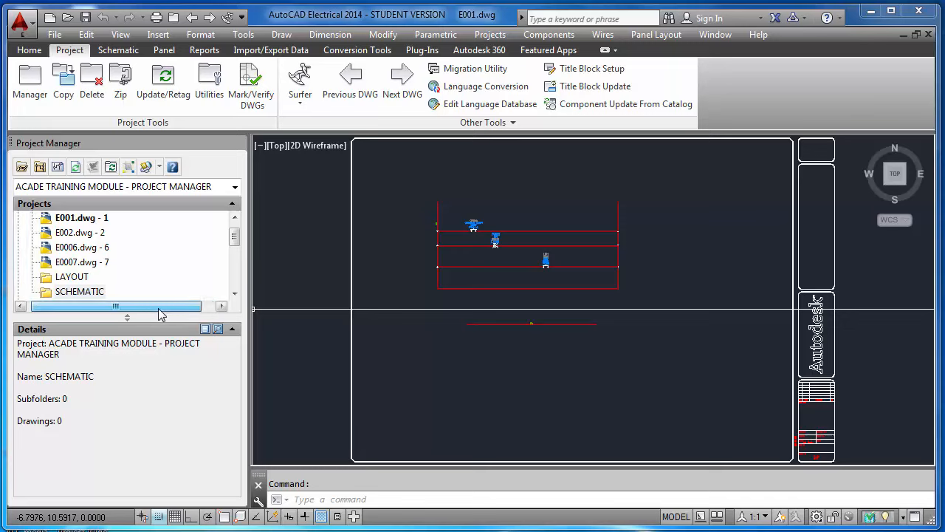
pyautogui.click(74, 291)
pyautogui.click(82, 217)
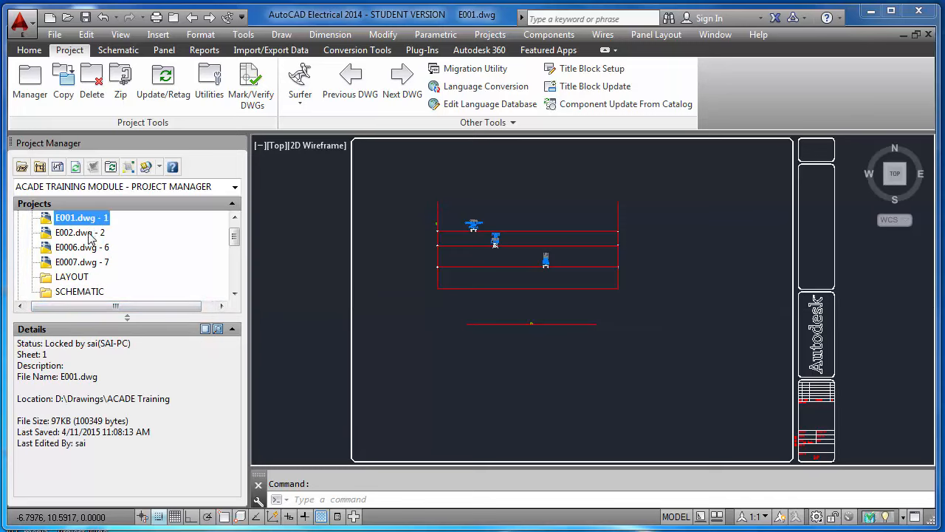
pyautogui.keyDown('ctrl'); pyautogui.click(87, 233); pyautogui.keyUp('ctrl')
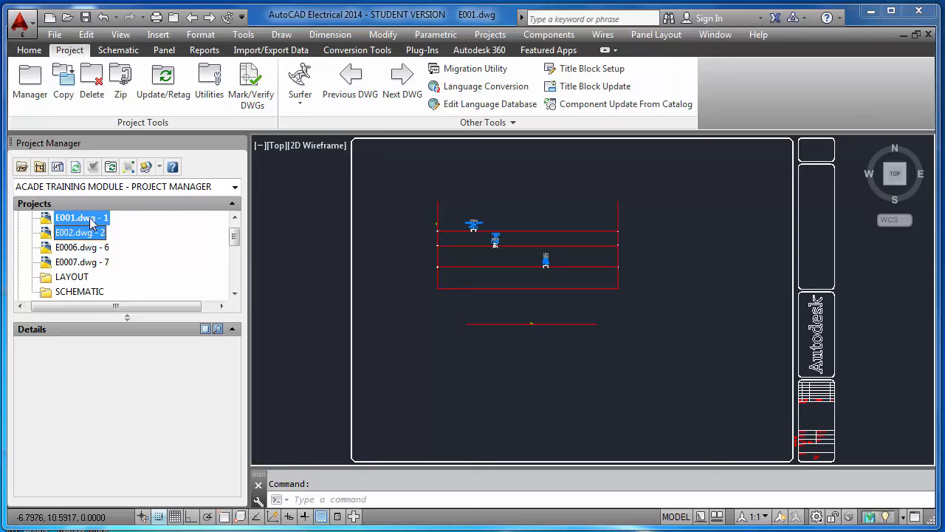
pyautogui.moveTo(91, 223); pyautogui.dragTo(79, 289)
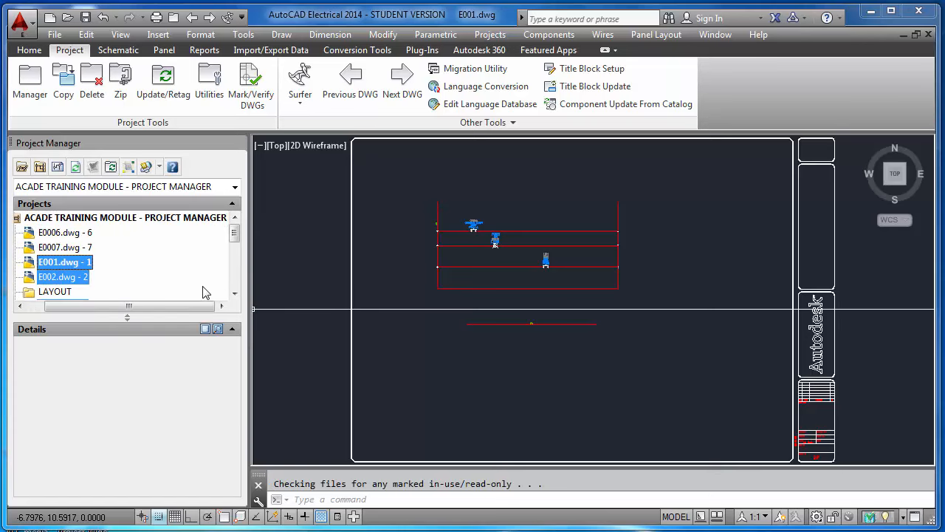
pyautogui.click(234, 293)
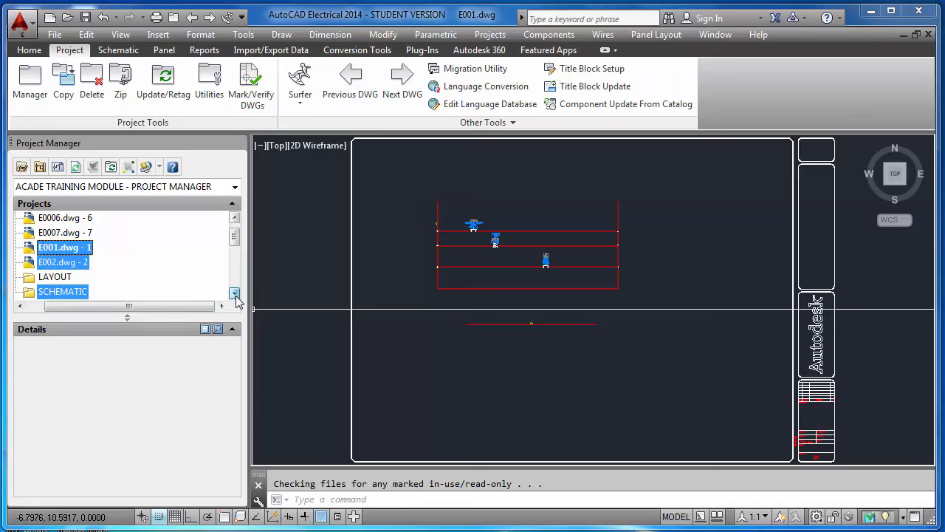
# Move the drawings E001 and E002 together into the LAYOUT subfolder
pyautogui.click(67, 279)
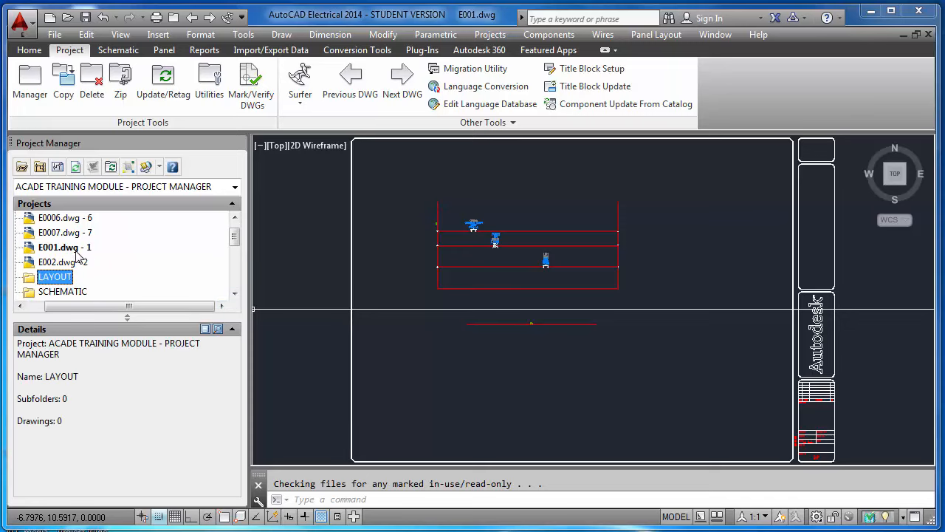
pyautogui.click(77, 251)
pyautogui.keyDown('shift'); pyautogui.click(74, 262); pyautogui.keyUp('shift')
pyautogui.moveTo(74, 262); pyautogui.dragTo(66, 282)
pyautogui.click(68, 288)
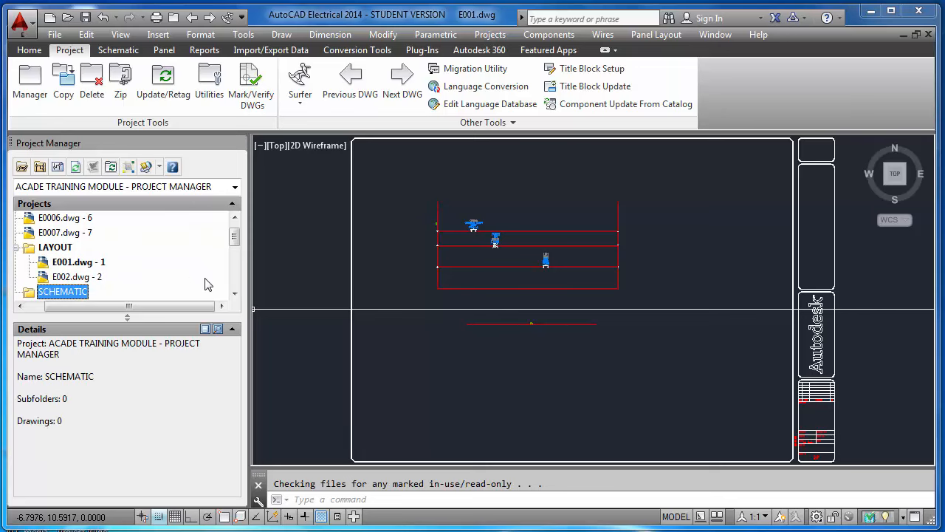
# Try to move the drawings E0006 and E0007 together into the SCHEMATIC subfolder
pyautogui.click(87, 219)
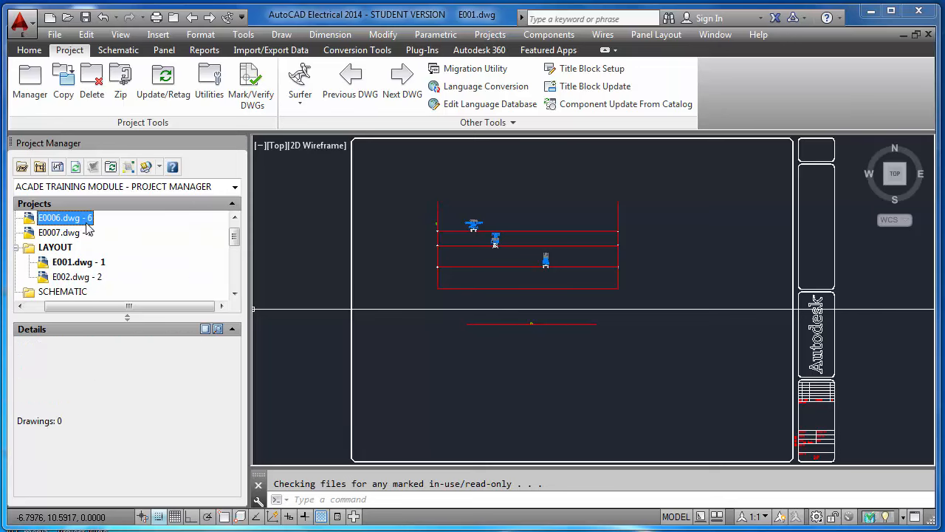
pyautogui.keyDown('shift'); pyautogui.click(87, 232); pyautogui.keyUp('shift')
pyautogui.moveTo(77, 234); pyautogui.dragTo(229, 323)
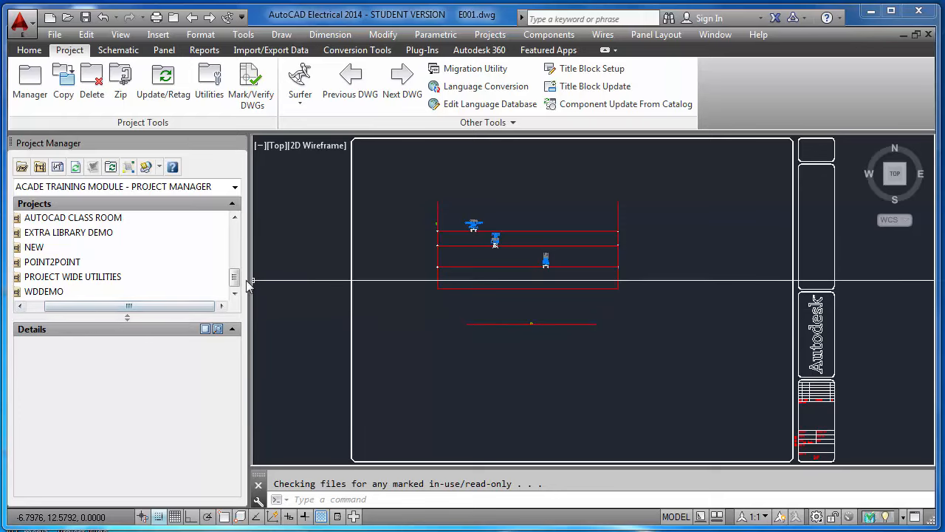
# Collapse the drawing details to enlarge the project list and move the drawings E0006 and E0007 into the SCHEMATIC subfolder
pyautogui.click(232, 329)
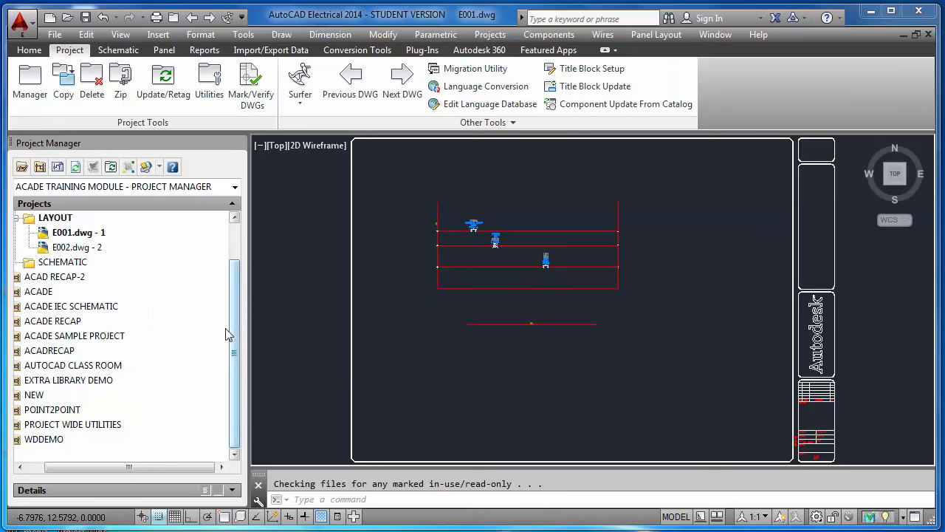
pyautogui.moveTo(235, 293); pyautogui.dragTo(233, 279)
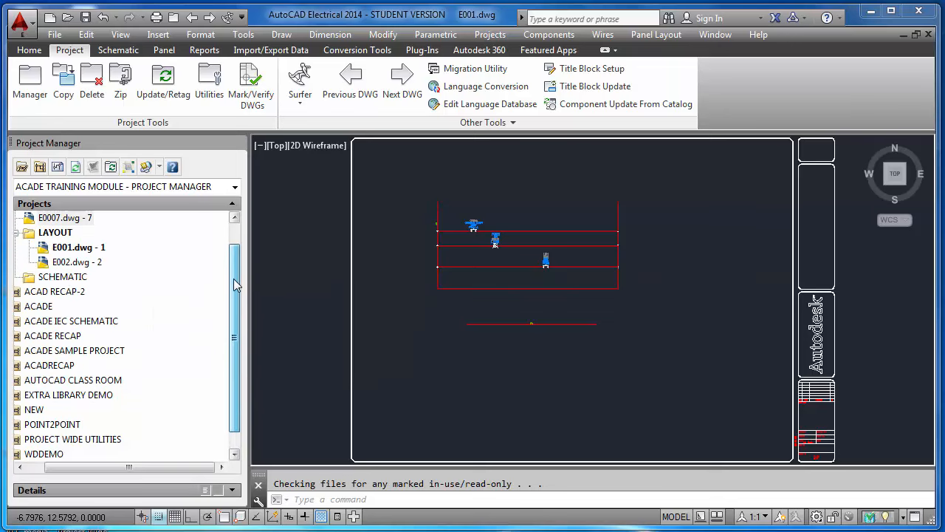
pyautogui.click(234, 219)
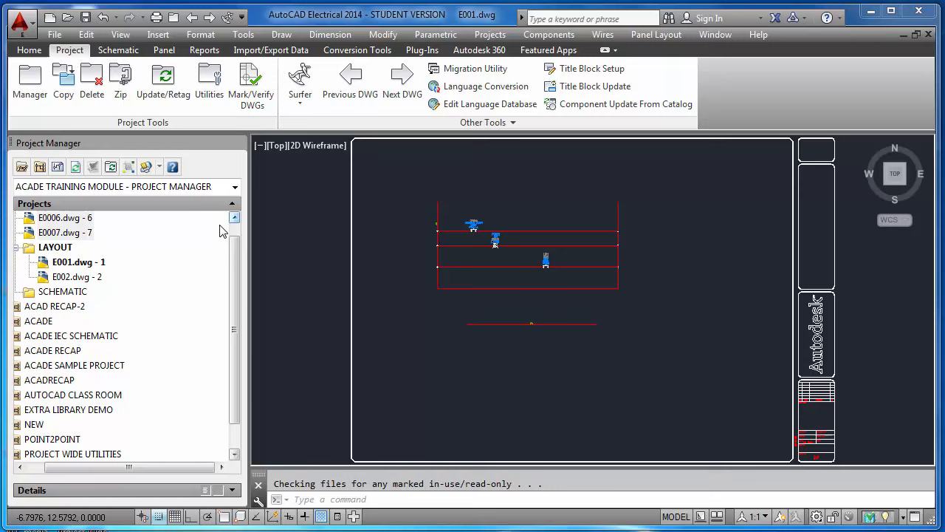
pyautogui.click(75, 219)
pyautogui.keyDown('shift'); pyautogui.click(79, 230); pyautogui.keyUp('shift')
pyautogui.moveTo(82, 227); pyautogui.dragTo(63, 308)
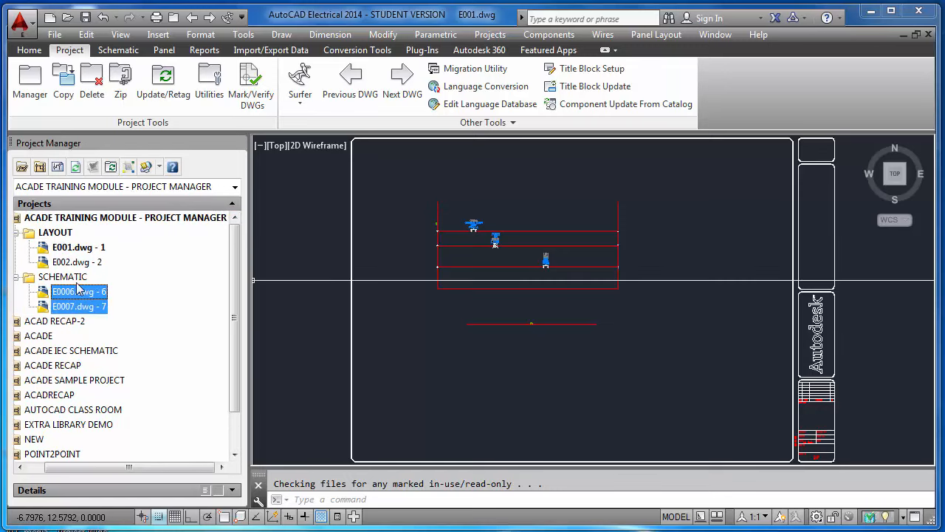
# Collapse and re-expand the training module project, leaving its LAYOUT and SCHEMATIC subfolders collapsed
pyautogui.moveTo(121, 467); pyautogui.dragTo(72, 469)
pyautogui.click(22, 218)
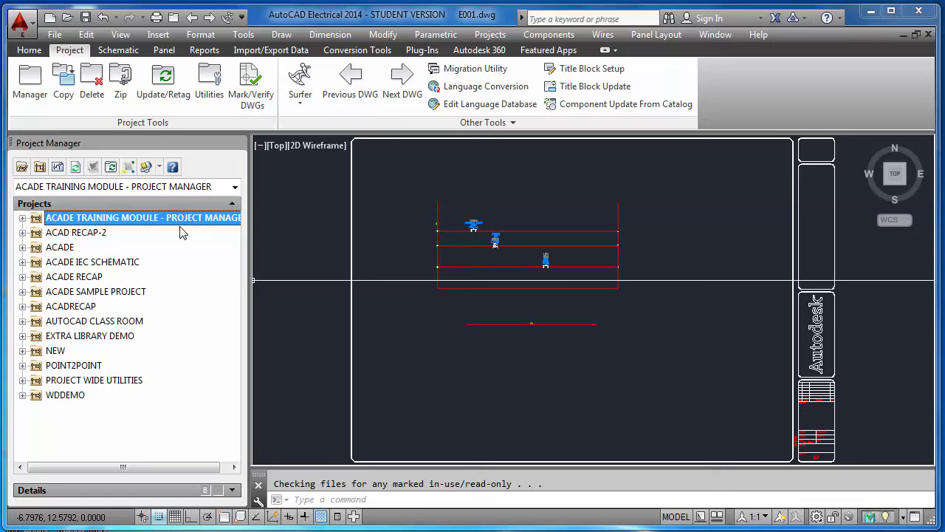
pyautogui.click(22, 218)
pyautogui.click(36, 233)
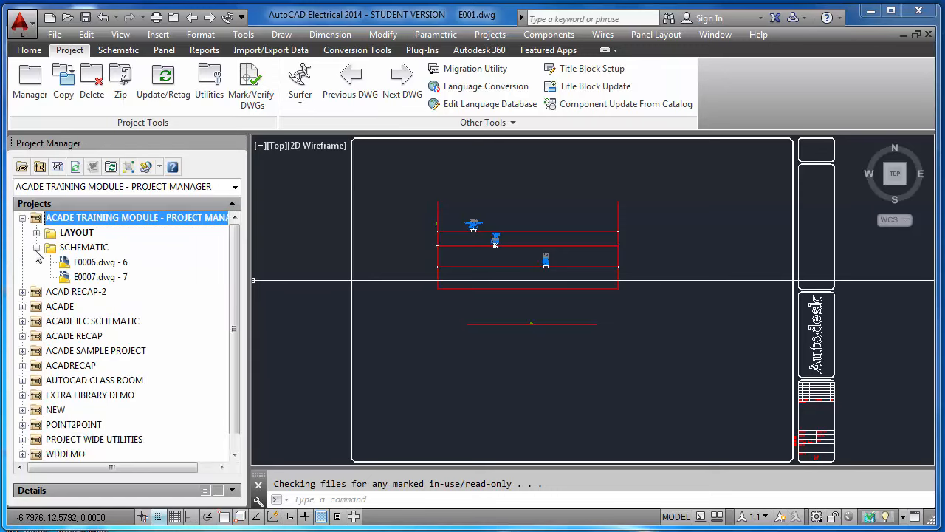
pyautogui.click(36, 248)
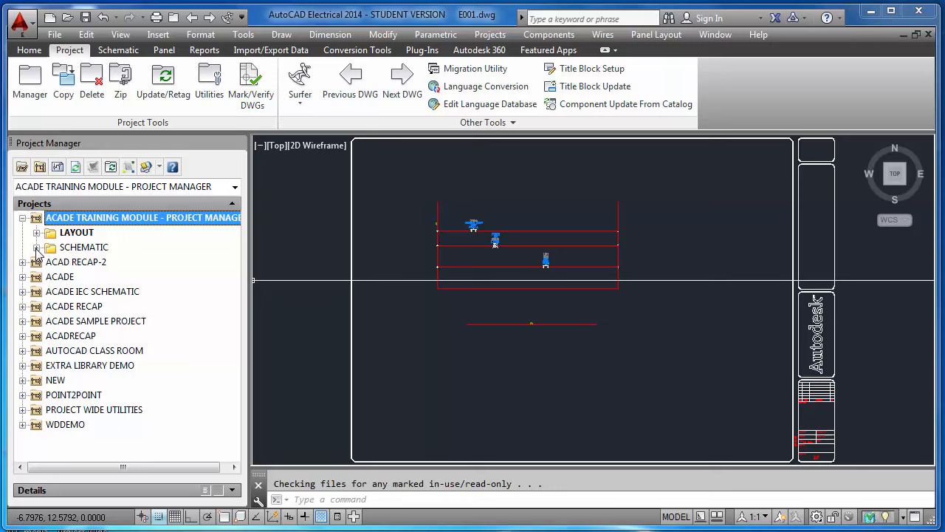
# Expand and collapse the LAYOUT and SCHEMATIC subfolders in turn to check which drawings each contains
pyautogui.click(88, 234)
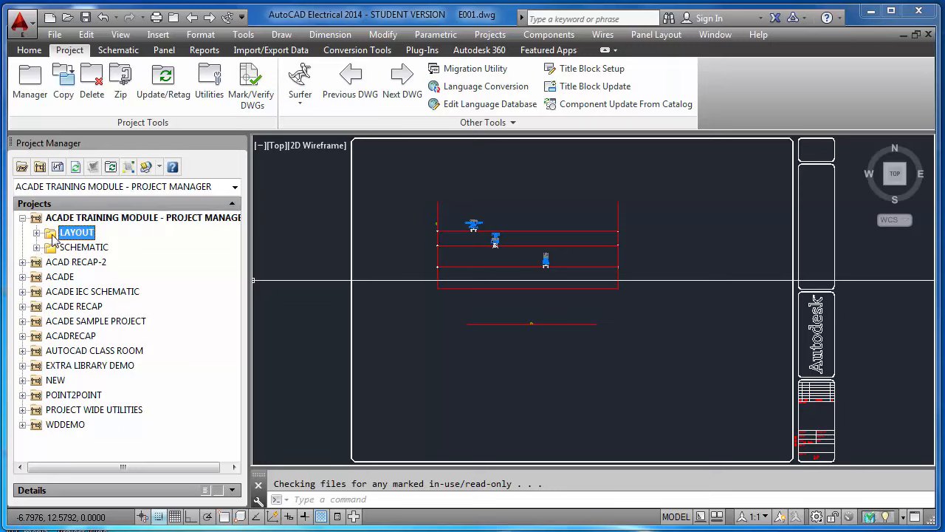
pyautogui.click(37, 233)
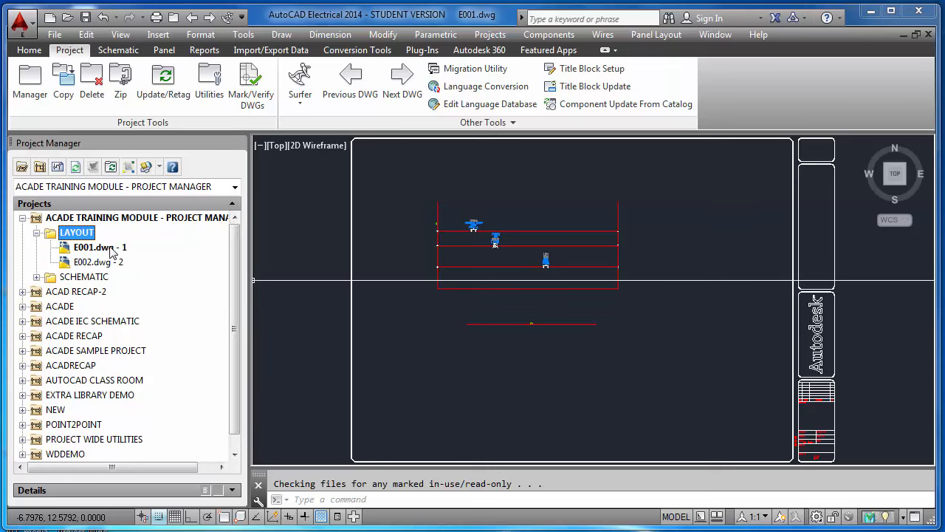
pyautogui.click(36, 234)
pyautogui.click(37, 248)
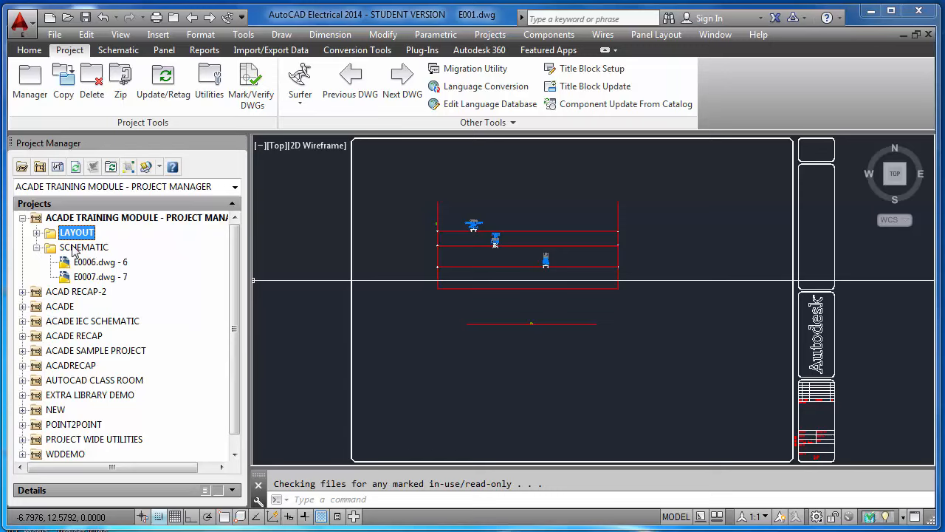
pyautogui.click(37, 249)
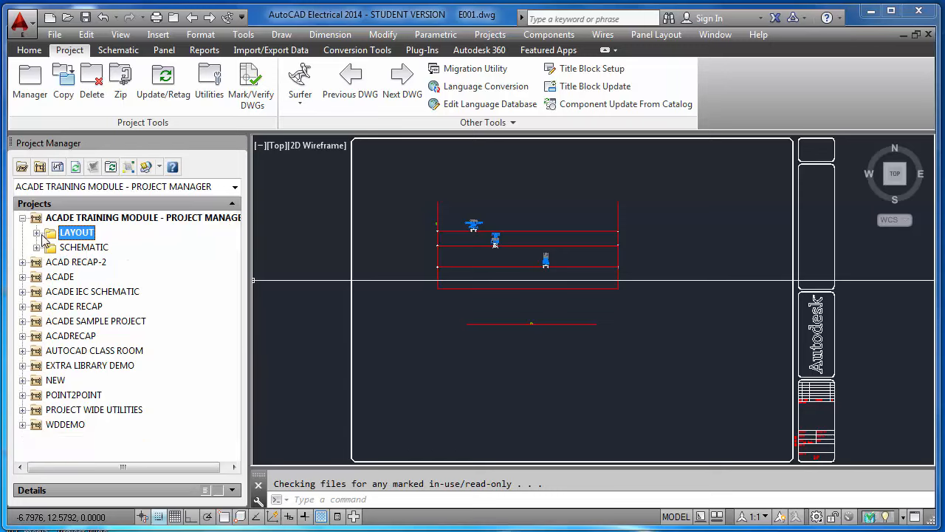
# Look at the commands available for the LAYOUT subfolder without choosing one, and inspect its drawings E001 and E002 before collapsing it
pyautogui.rightClick(60, 233)
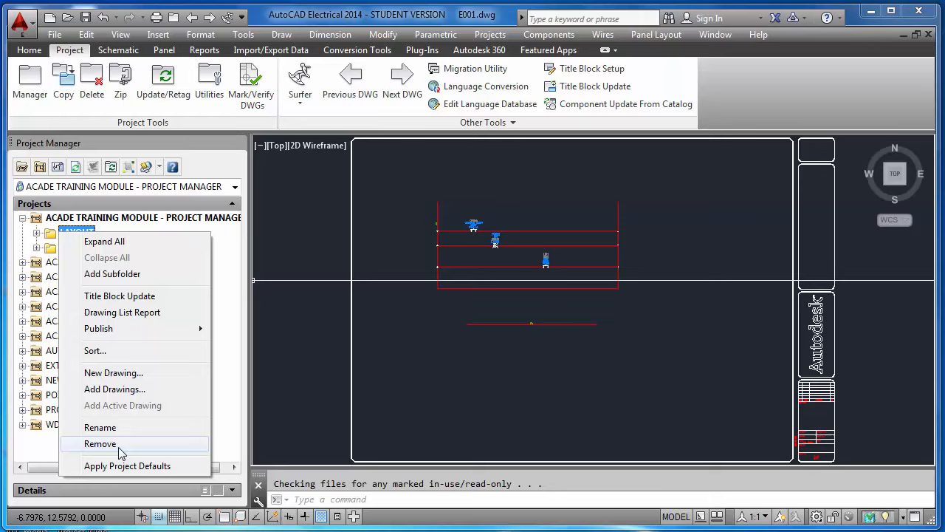
pyautogui.click(328, 402)
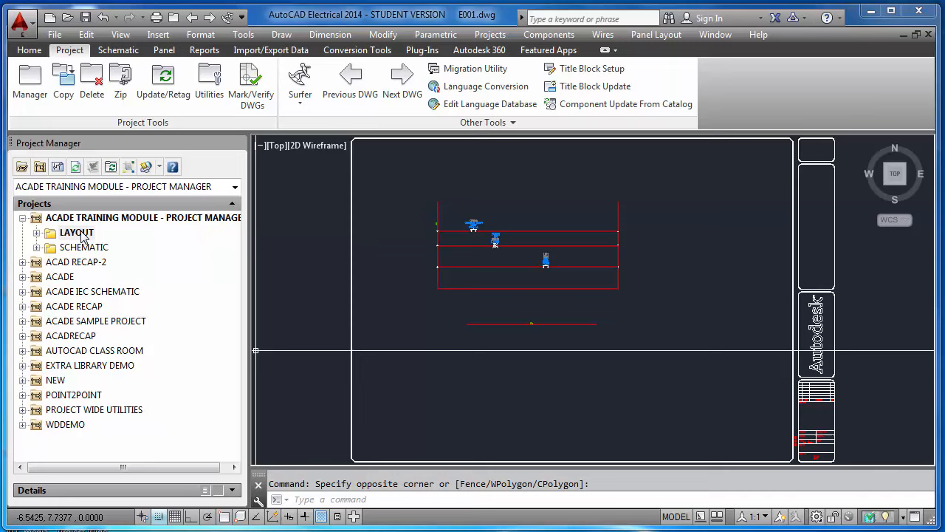
pyautogui.click(37, 233)
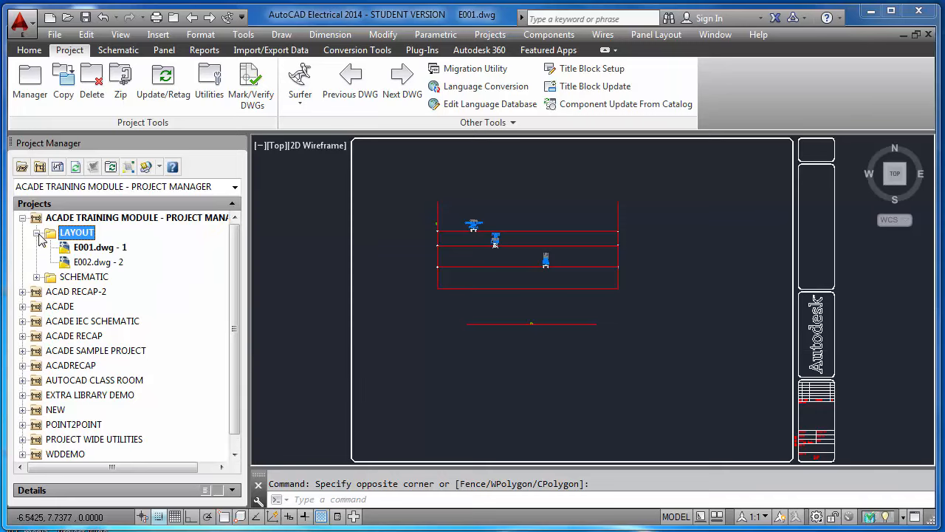
pyautogui.click(101, 249)
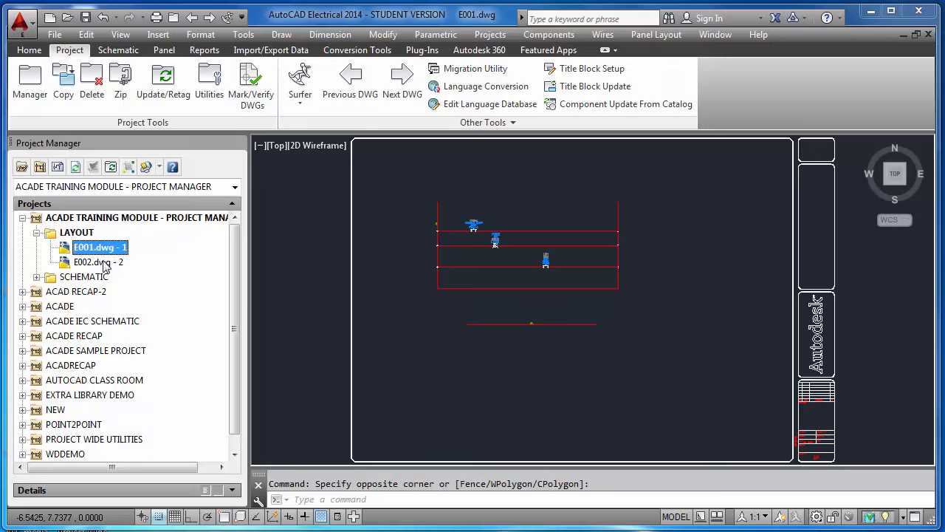
pyautogui.keyDown('shift'); pyautogui.click(106, 261); pyautogui.keyUp('shift')
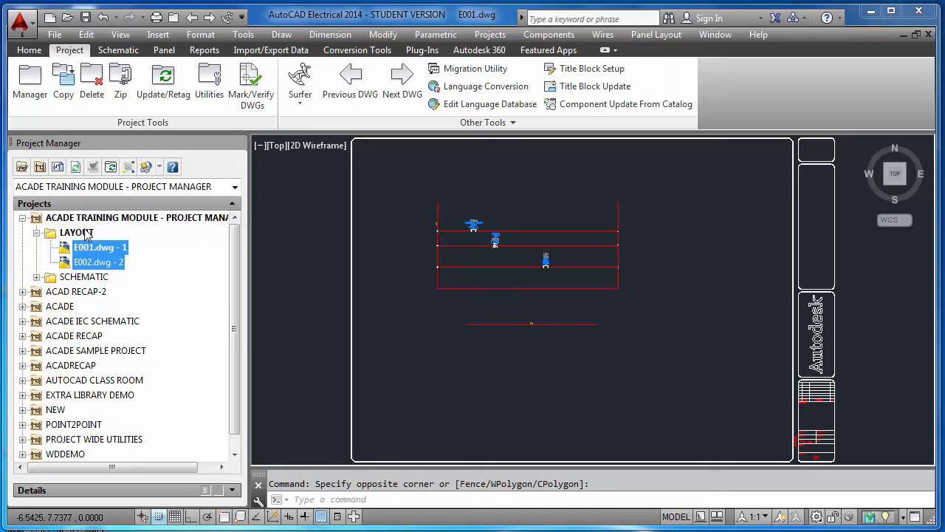
pyautogui.click(36, 232)
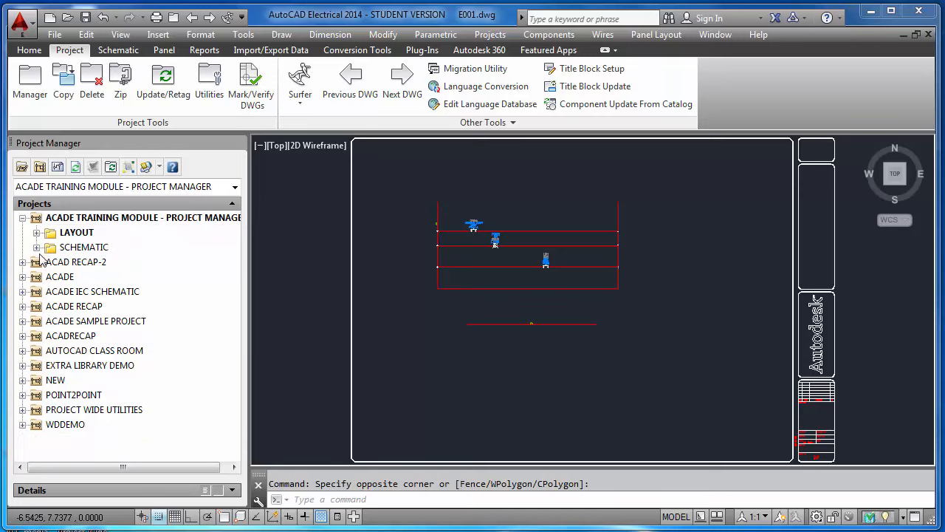
# Expand and collapse the LAYOUT and SCHEMATIC subfolders to compare their drawings, leaving only LAYOUT expanded
pyautogui.click(36, 248)
pyautogui.click(36, 247)
pyautogui.click(36, 233)
pyautogui.click(36, 233)
pyautogui.click(36, 247)
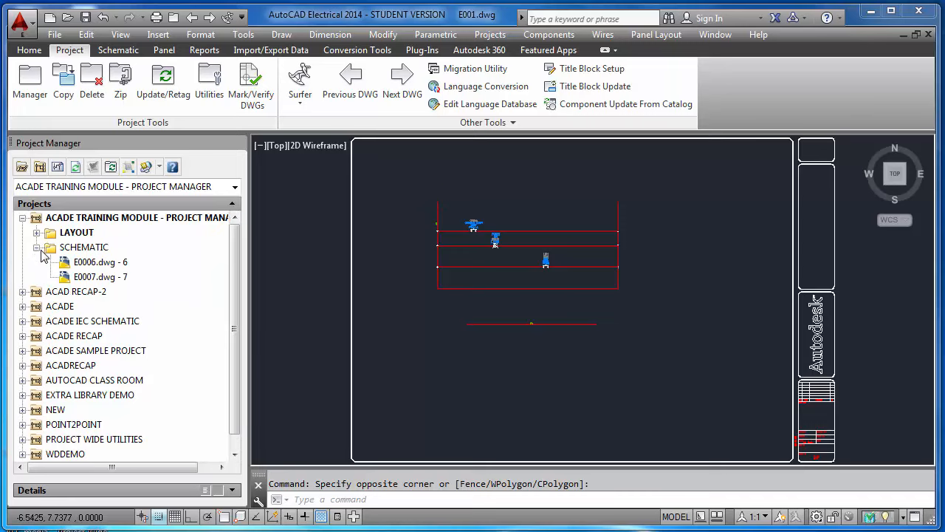
pyautogui.click(37, 232)
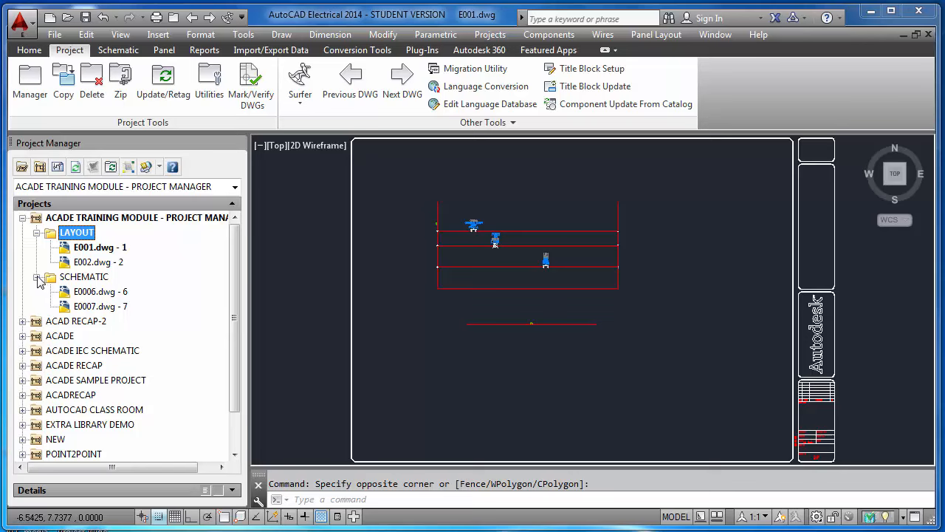
pyautogui.click(36, 277)
pyautogui.click(36, 232)
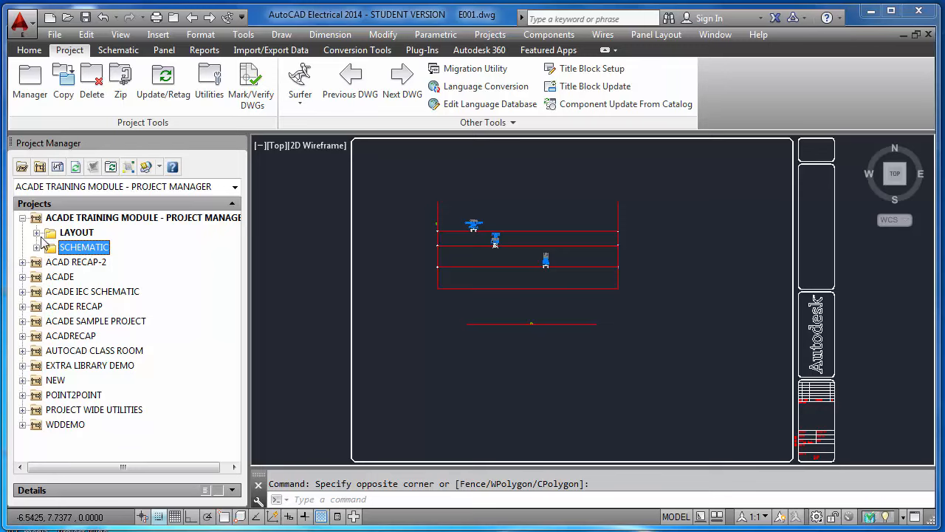
pyautogui.click(37, 233)
pyautogui.click(82, 248)
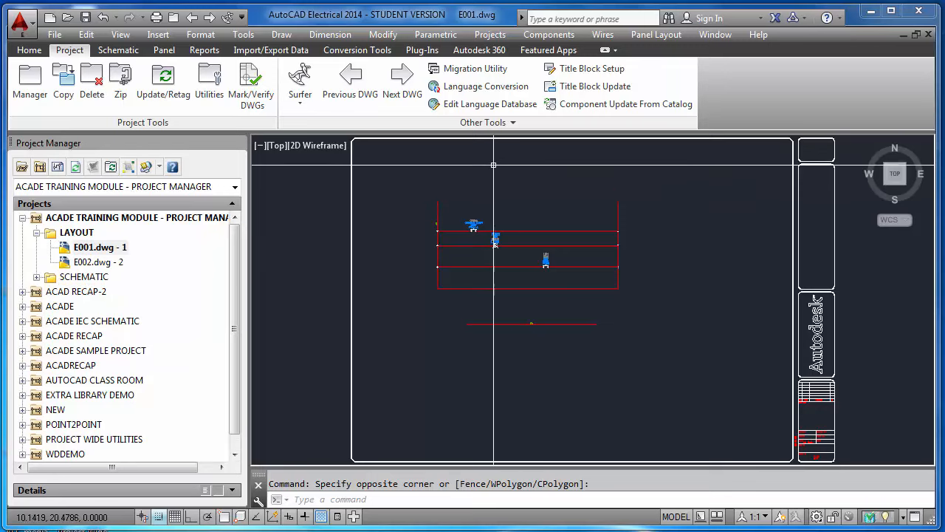
# View the Drawing Properties of the active drawing E001 through the schematic tools and close them without changes
pyautogui.click(118, 49)
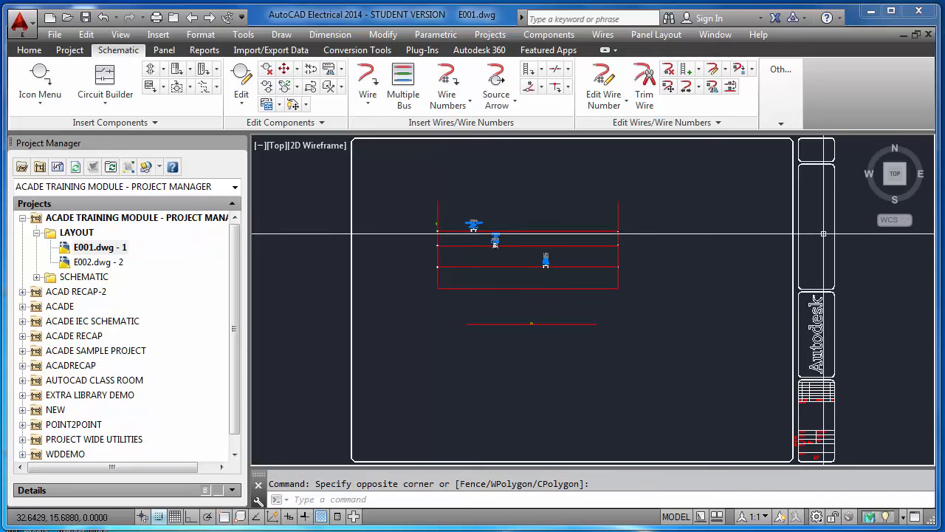
pyautogui.click(781, 121)
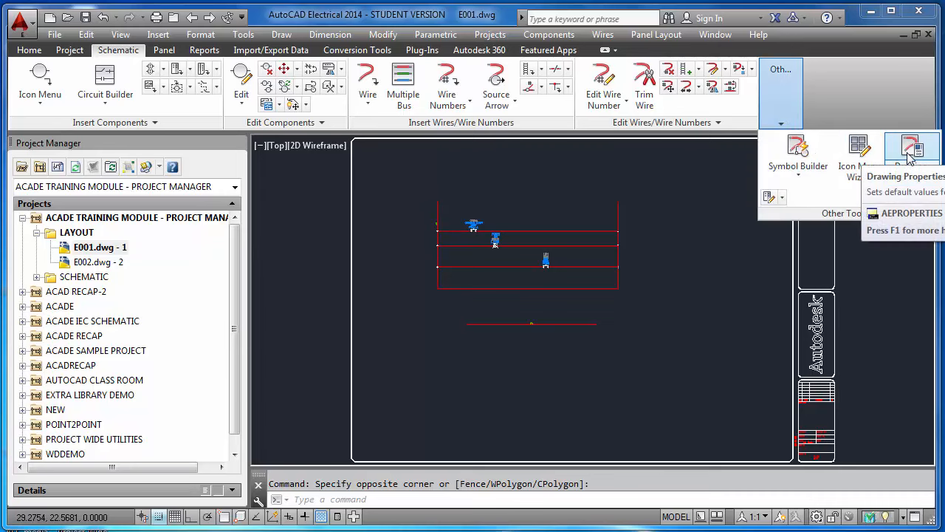
pyautogui.click(910, 153)
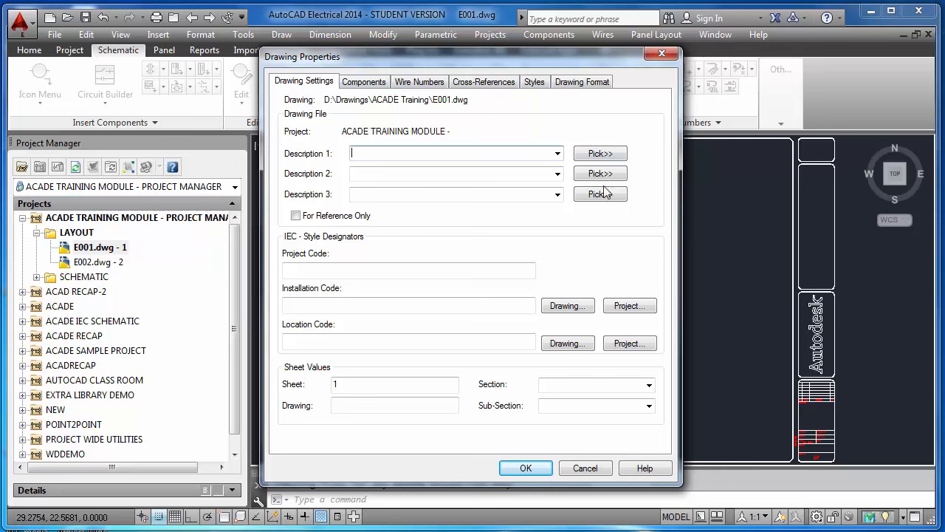
pyautogui.click(581, 467)
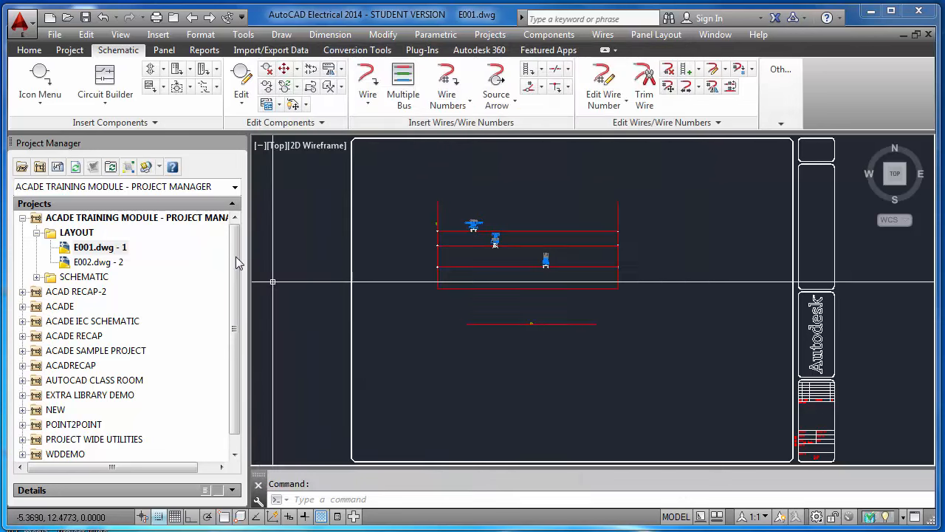
# View the Drawing Properties of E001 from its entry in the project's LAYOUT subfolder and cancel without changes
pyautogui.rightClick(101, 251)
pyautogui.moveTo(194, 382)
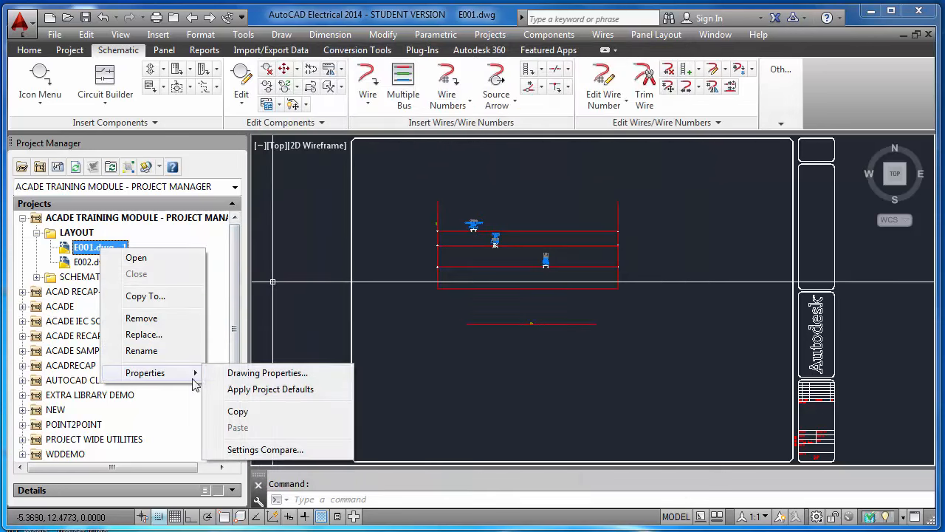
pyautogui.click(244, 374)
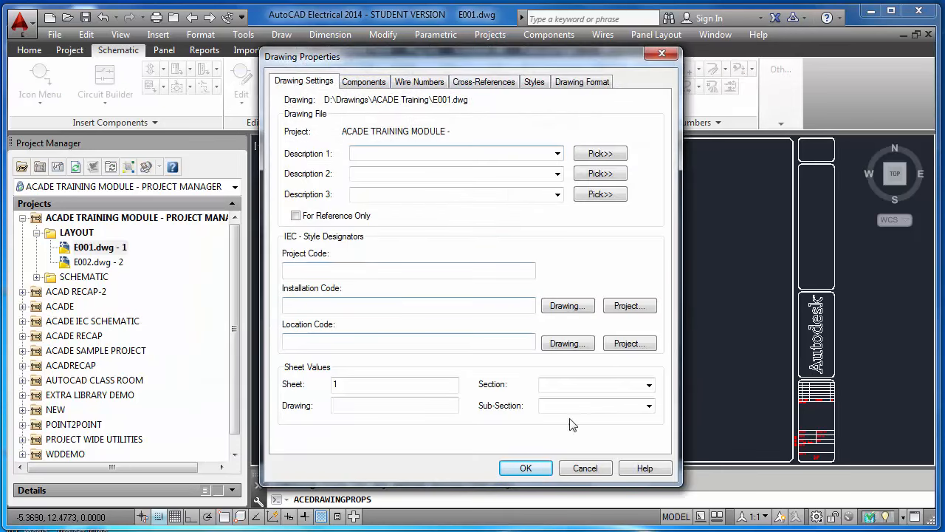
pyautogui.click(586, 469)
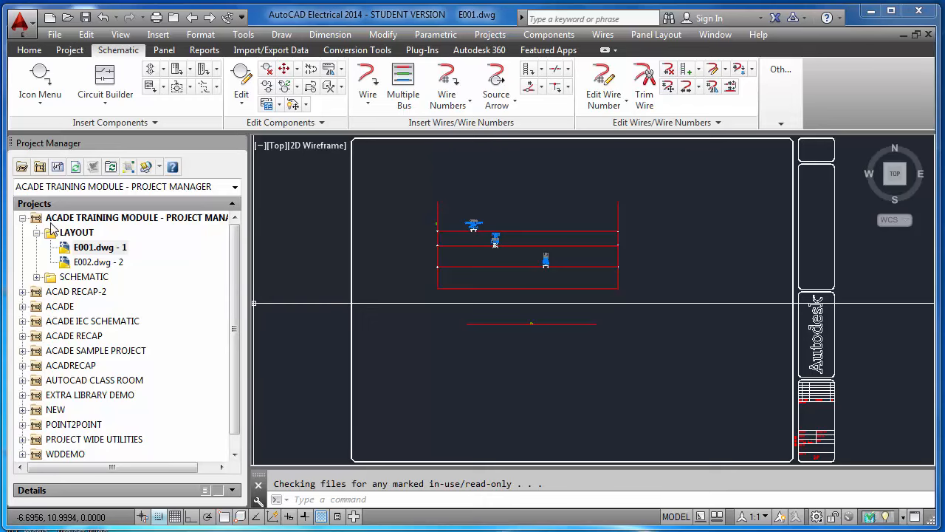
# Collapse the training module project, view the Project-Wide Update or Retag options without applying them, and re-expand the project
pyautogui.click(22, 217)
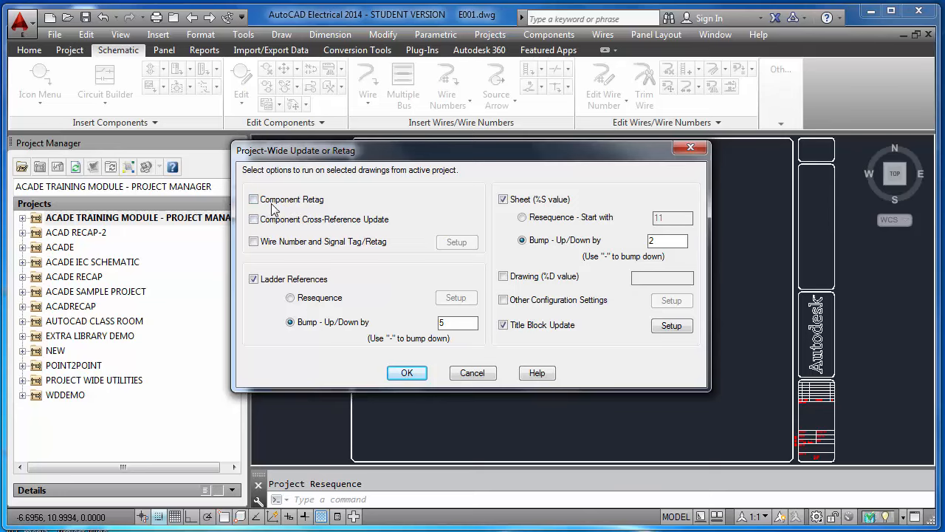
pyautogui.click(476, 374)
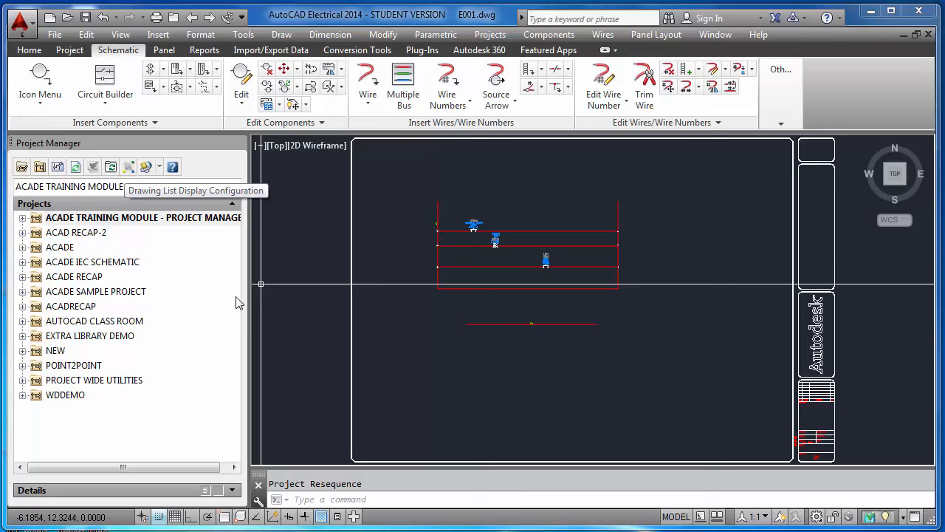
pyautogui.click(23, 220)
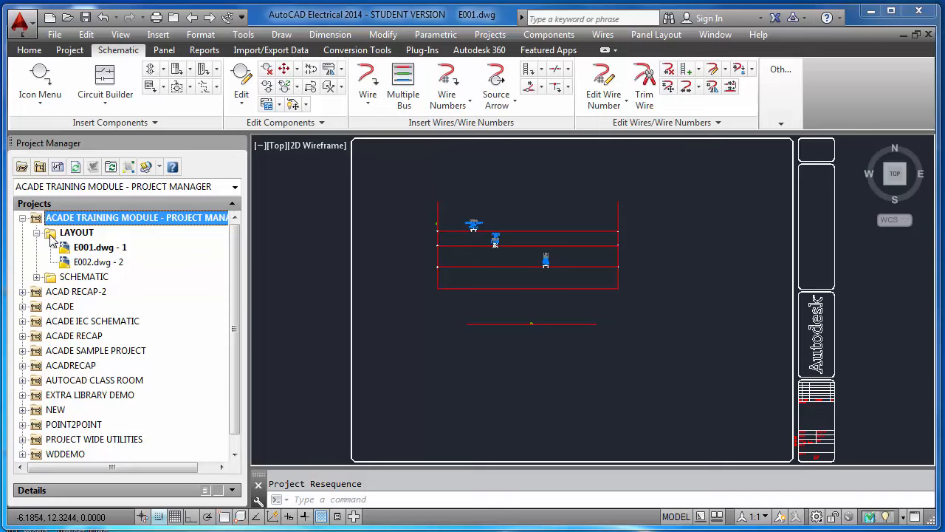
# Move the drawings E001 and E002 out of the LAYOUT subfolder to the top level of the training module project
pyautogui.click(87, 251)
pyautogui.keyDown('shift'); pyautogui.click(88, 263); pyautogui.keyUp('shift')
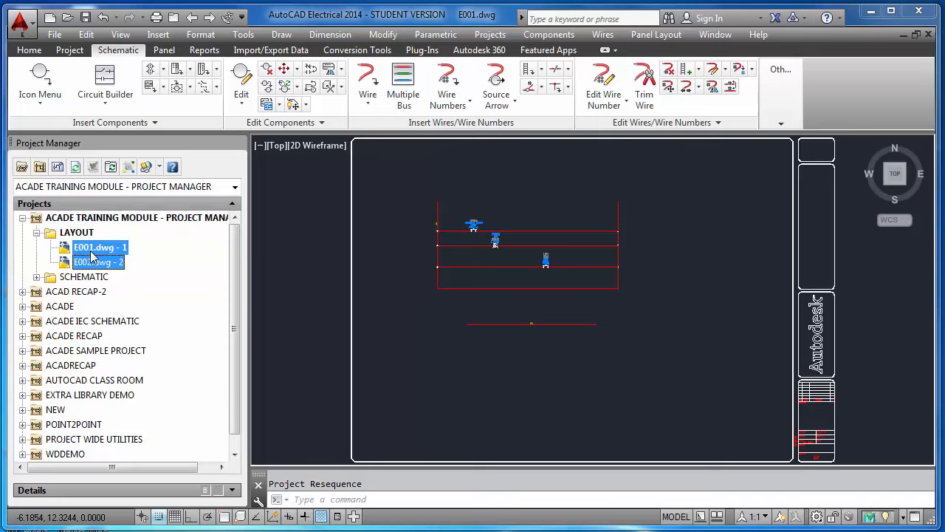
pyautogui.moveTo(89, 262); pyautogui.dragTo(90, 220)
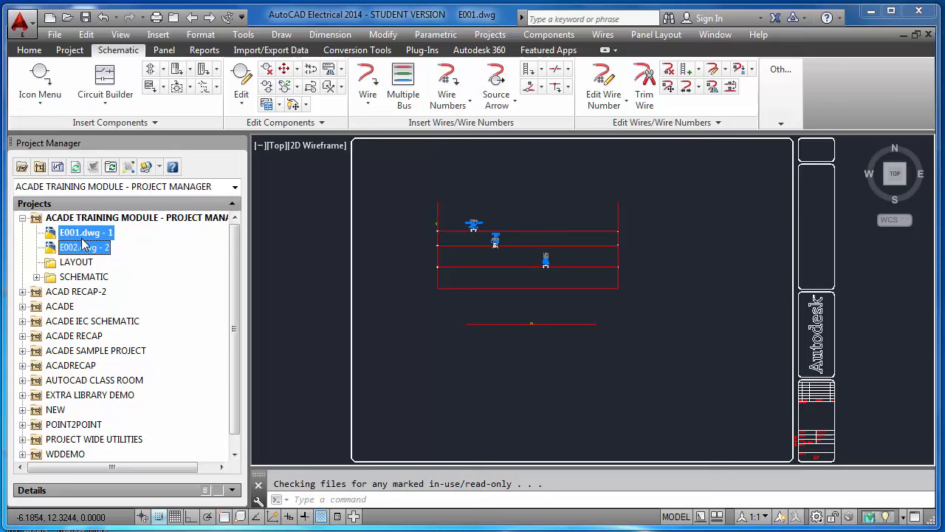
# Move the drawings E0006 and E0007 from the SCHEMATIC subfolder, by way of LAYOUT, to the top level of the training module project
pyautogui.click(70, 277)
pyautogui.click(16, 277)
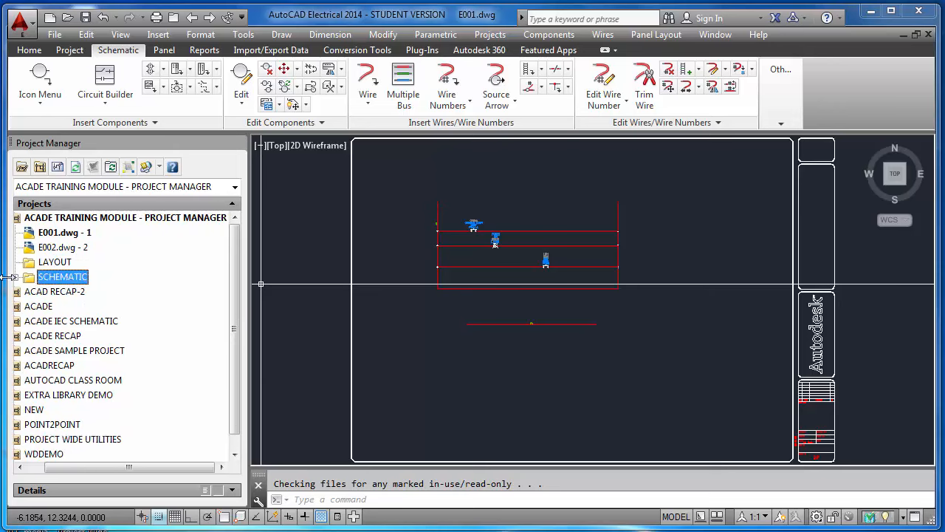
pyautogui.click(16, 277)
pyautogui.click(66, 293)
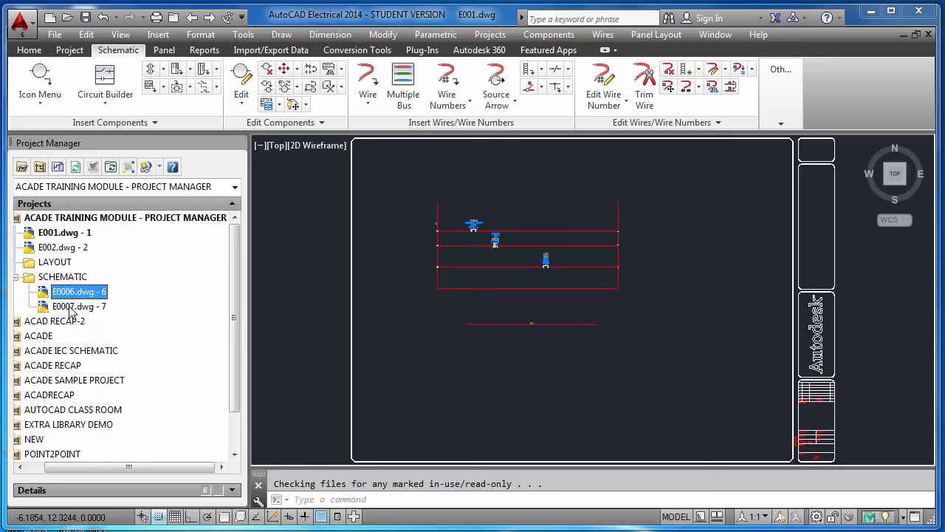
pyautogui.keyDown('shift'); pyautogui.click(69, 307); pyautogui.keyUp('shift')
pyautogui.moveTo(69, 306); pyautogui.dragTo(71, 263)
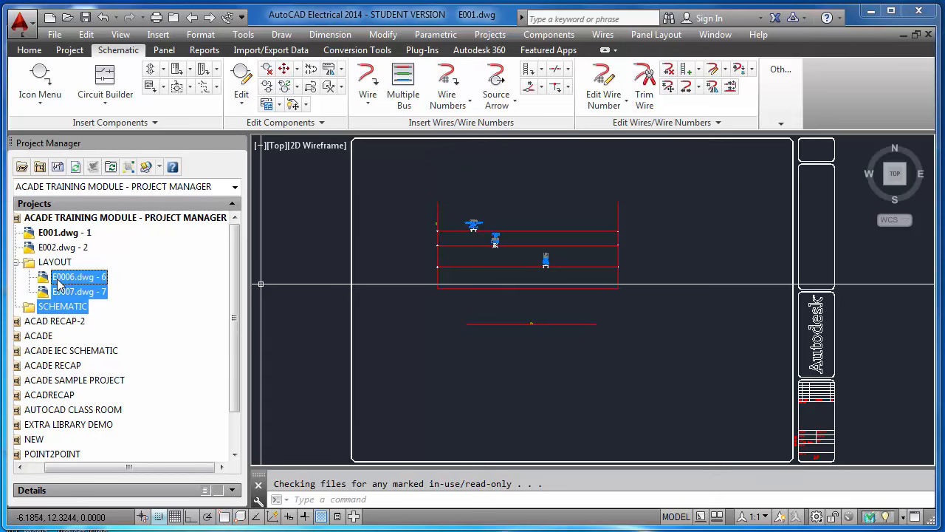
pyautogui.click(87, 291)
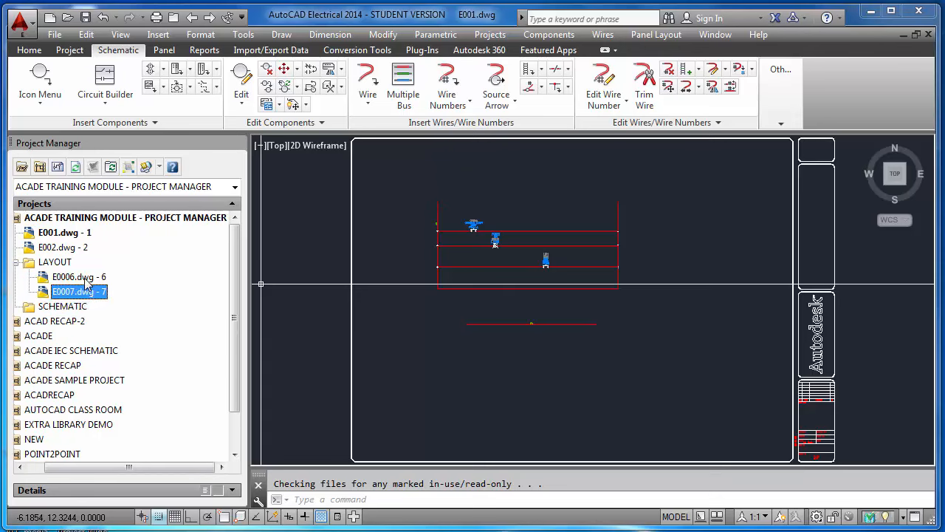
pyautogui.click(86, 278)
pyautogui.keyDown('shift'); pyautogui.click(84, 292); pyautogui.keyUp('shift')
pyautogui.moveTo(87, 279); pyautogui.dragTo(92, 238)
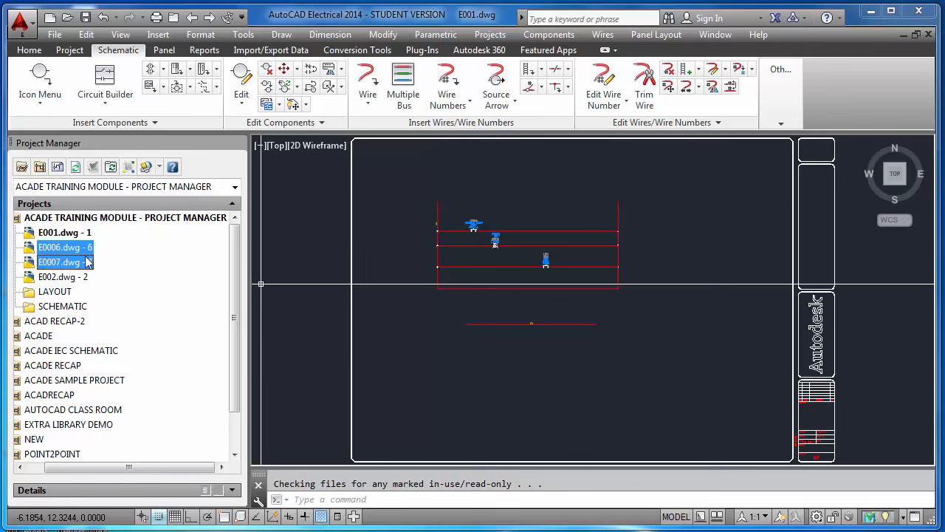
# Remove the empty LAYOUT and SCHEMATIC subfolders from the training module project and refresh the project list
pyautogui.rightClick(31, 294)
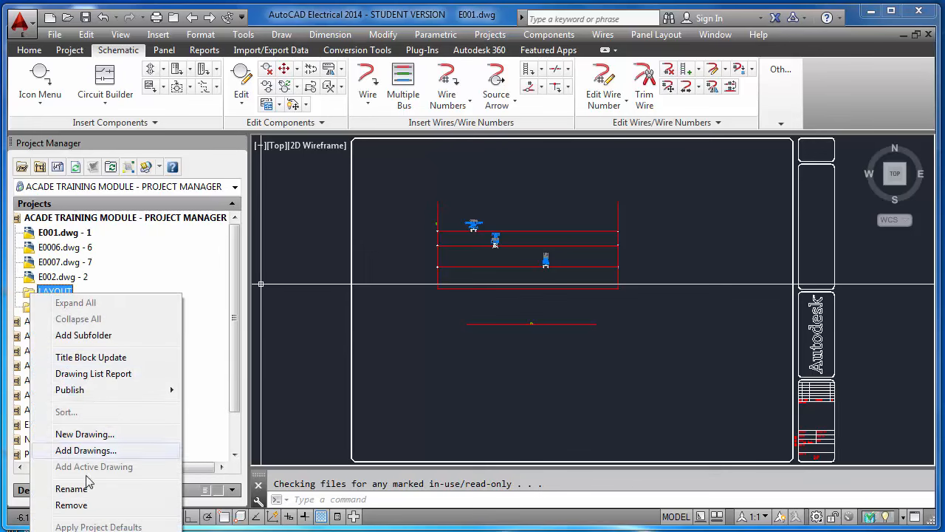
pyautogui.click(85, 506)
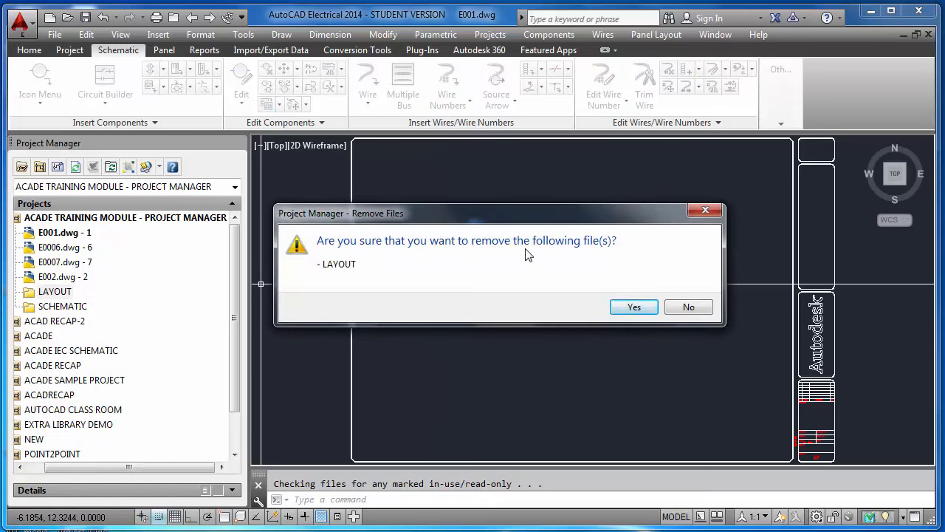
pyautogui.click(629, 308)
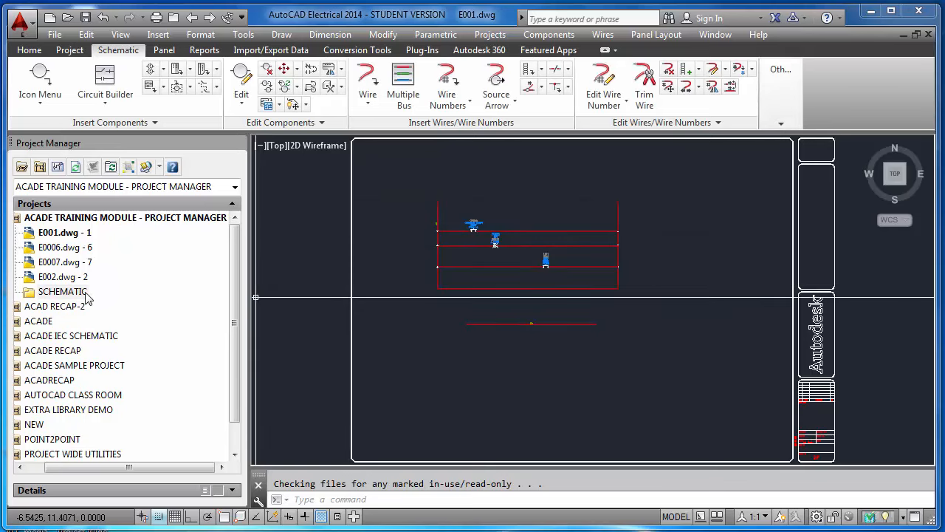
pyautogui.rightClick(82, 294)
pyautogui.click(135, 508)
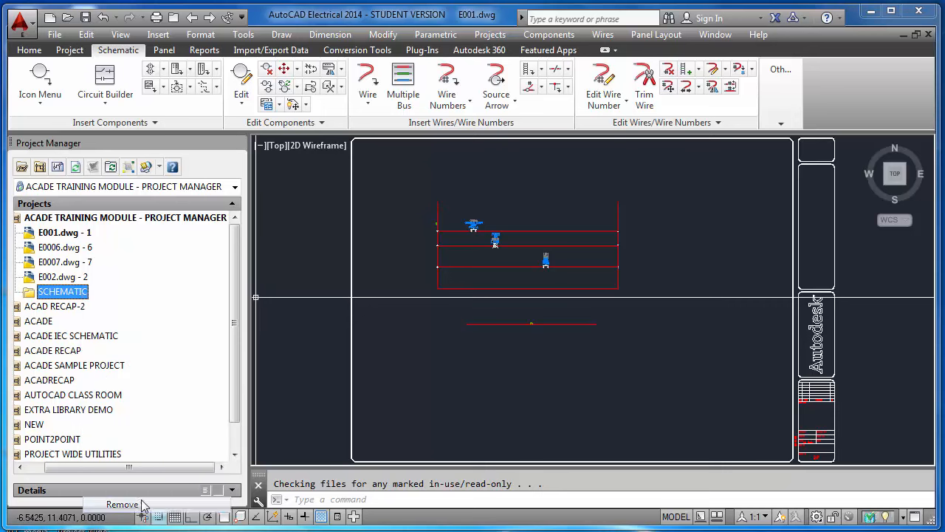
pyautogui.click(634, 307)
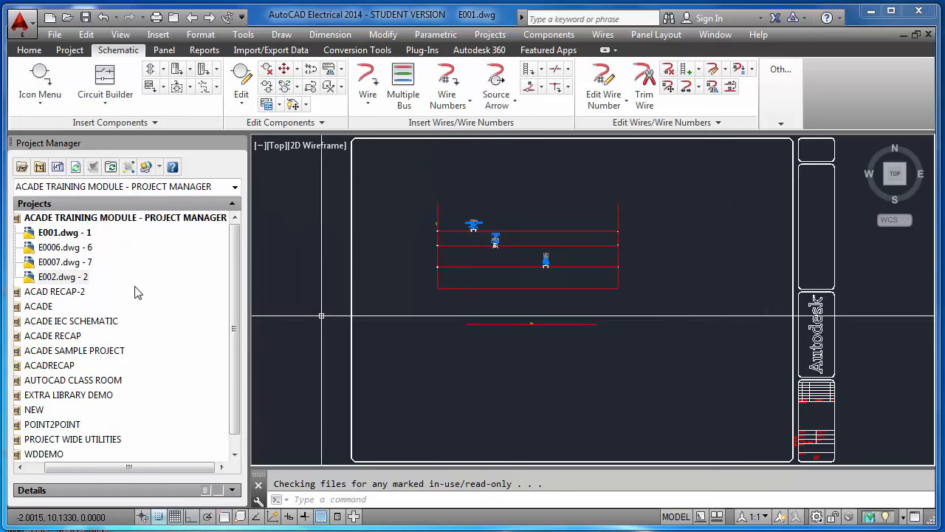
pyautogui.click(76, 167)
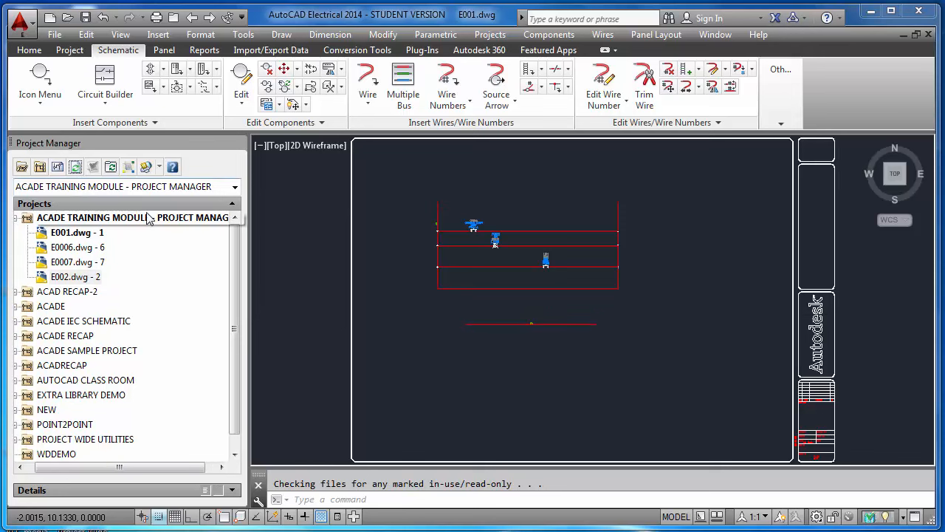
# Rename the drawing E0006.dwg in the training module project as E006.dwg
pyautogui.rightClick(81, 248)
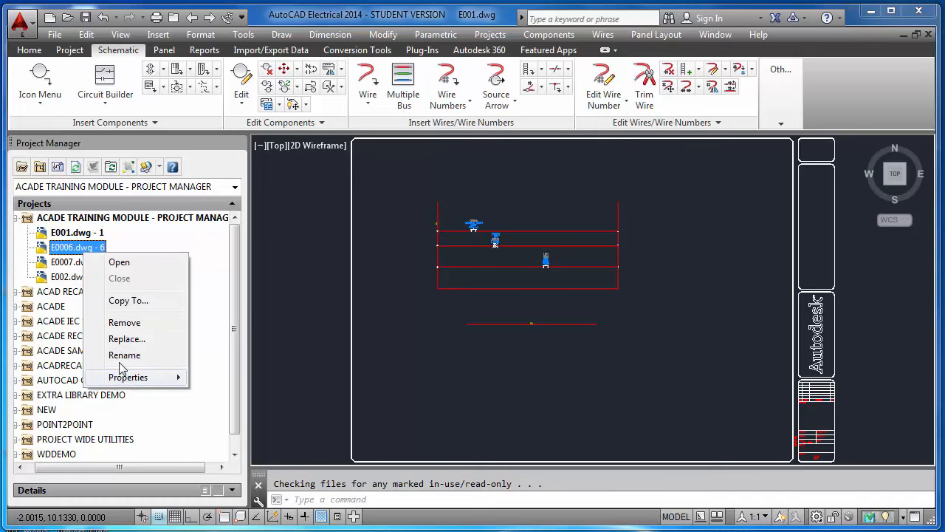
pyautogui.click(111, 354)
pyautogui.click(66, 247)
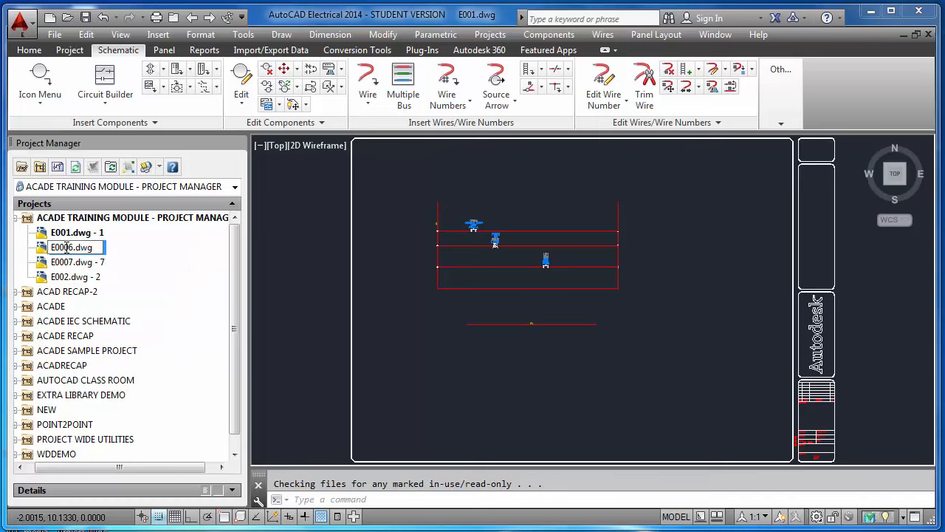
pyautogui.press('BackSpace')
pyautogui.click(68, 264)
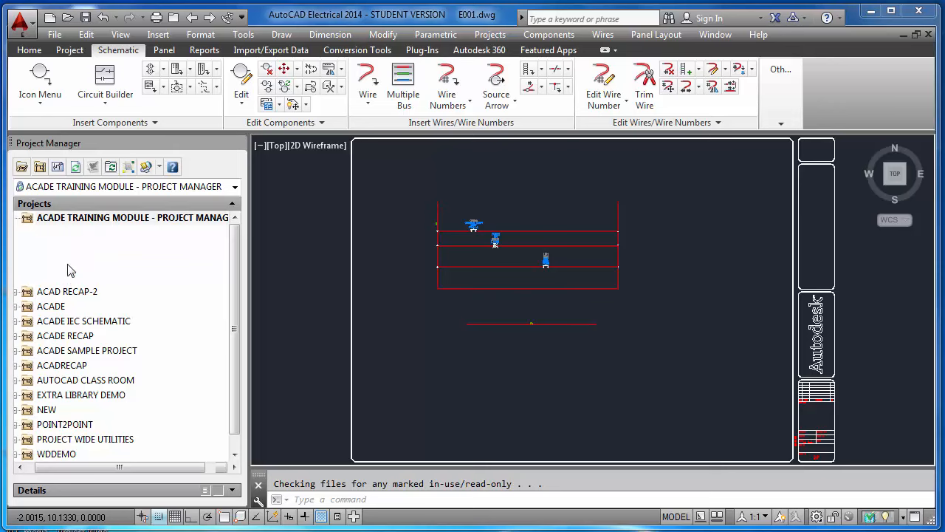
# Rename the drawing E0007.dwg as E007.dwg and refresh the project list
pyautogui.rightClick(67, 264)
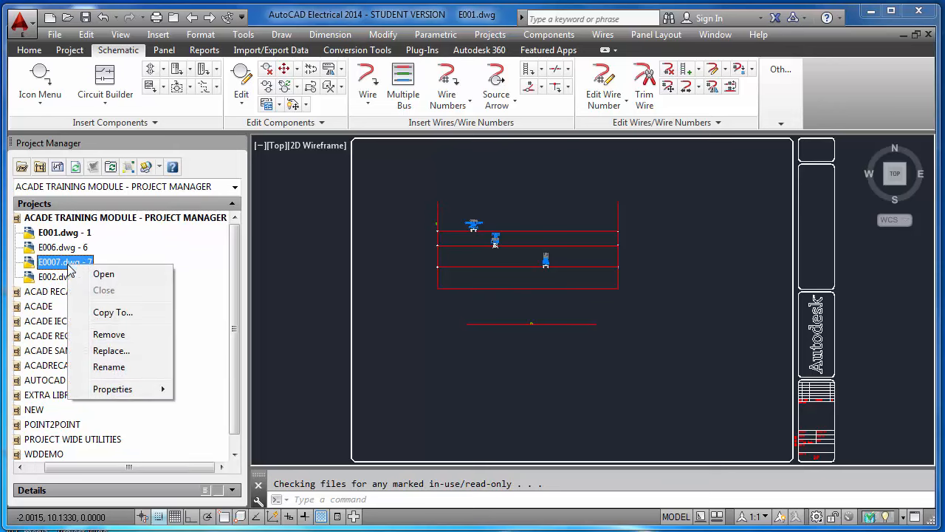
pyautogui.click(109, 367)
pyautogui.press('Escape')
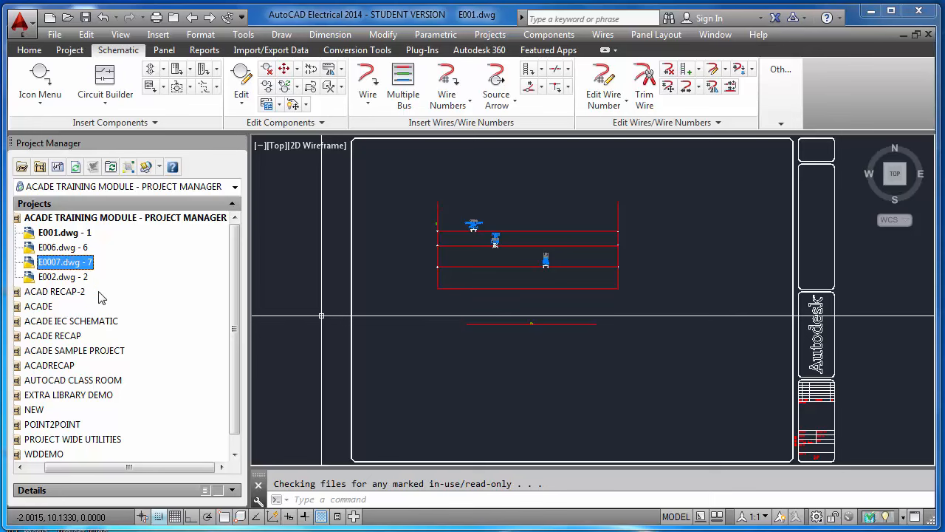
pyautogui.click(76, 168)
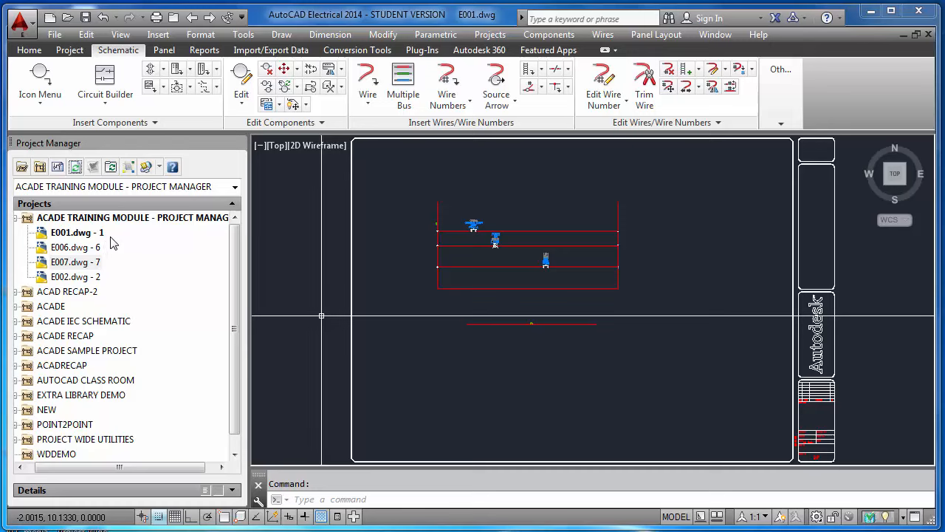
# Add Drawing Description 1 and Drawing Description 2 to the fields shown in the project's drawing list
pyautogui.click(130, 168)
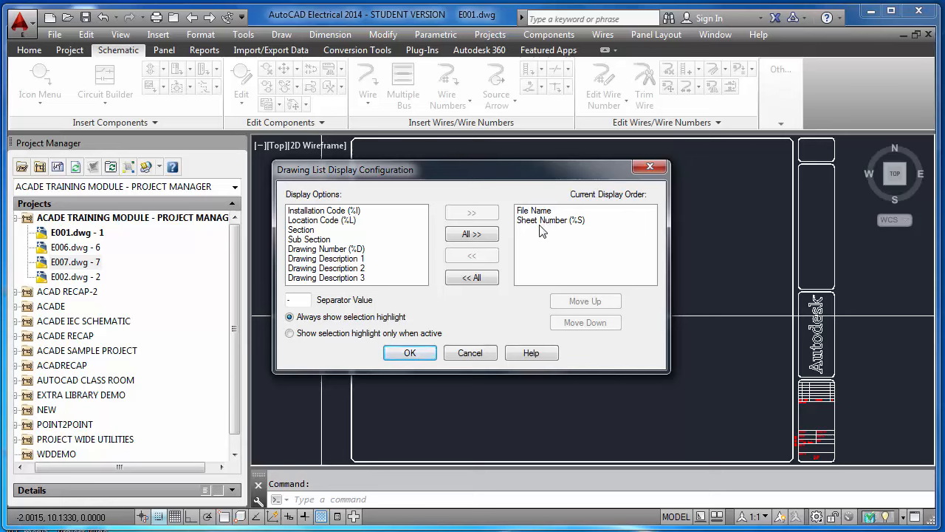
pyautogui.click(325, 212)
pyautogui.click(322, 221)
pyautogui.click(315, 231)
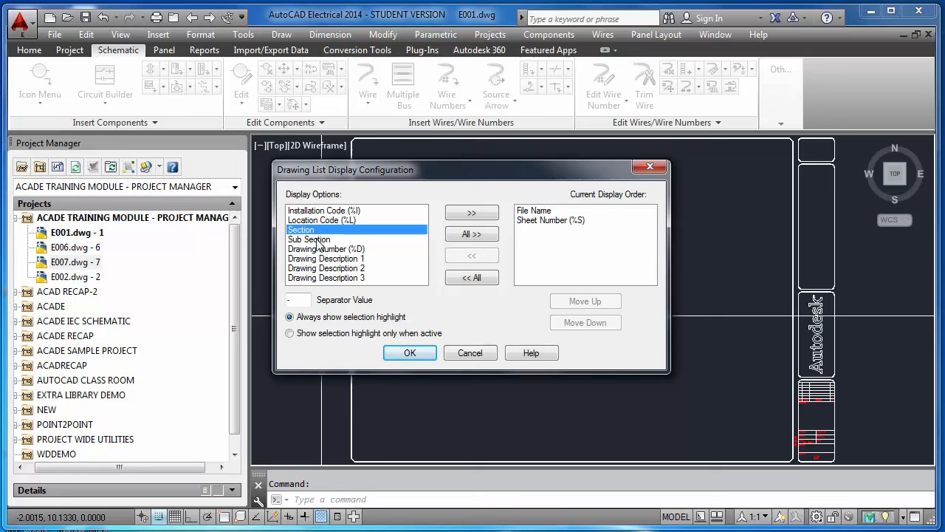
pyautogui.click(316, 240)
pyautogui.click(332, 250)
pyautogui.click(341, 258)
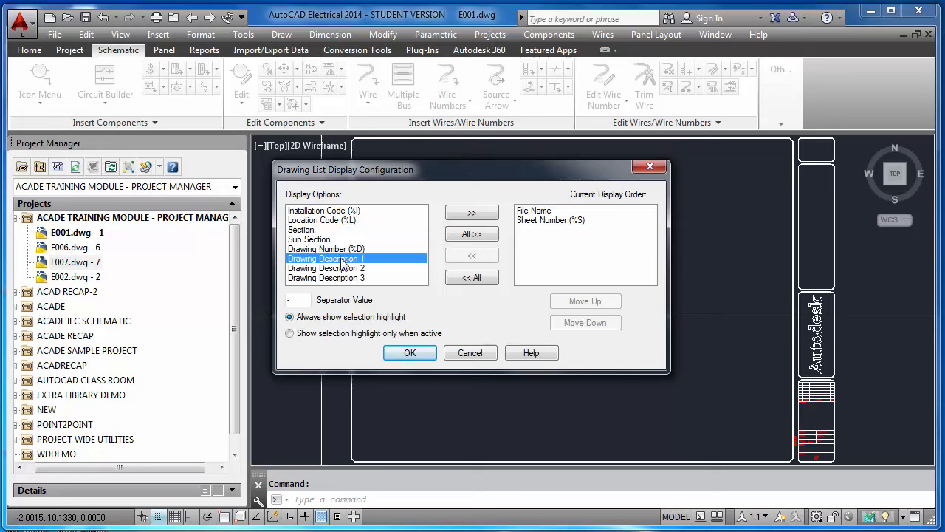
pyautogui.click(341, 269)
pyautogui.click(341, 276)
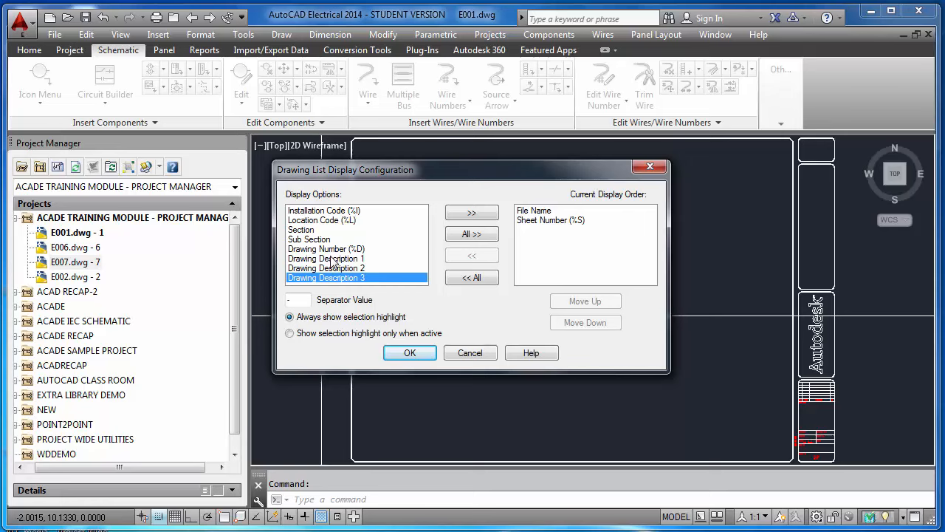
pyautogui.click(333, 259)
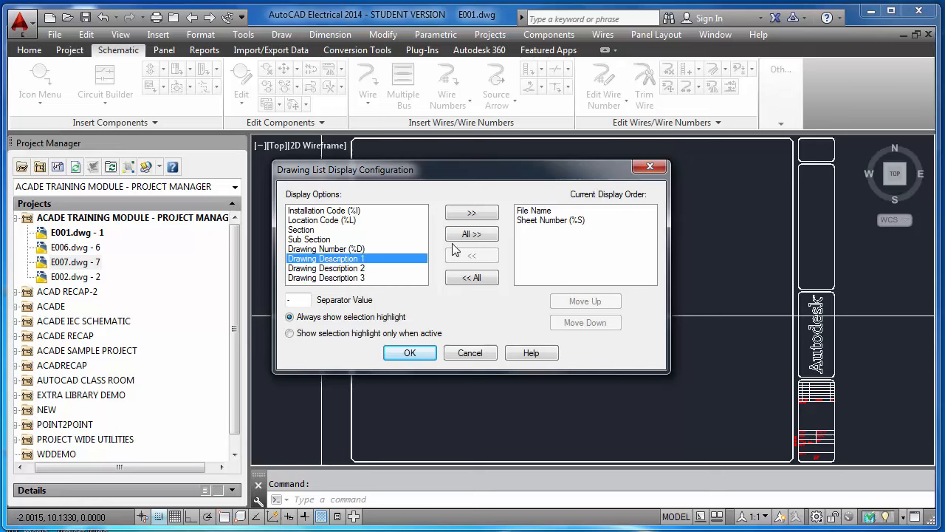
pyautogui.click(481, 215)
pyautogui.click(361, 259)
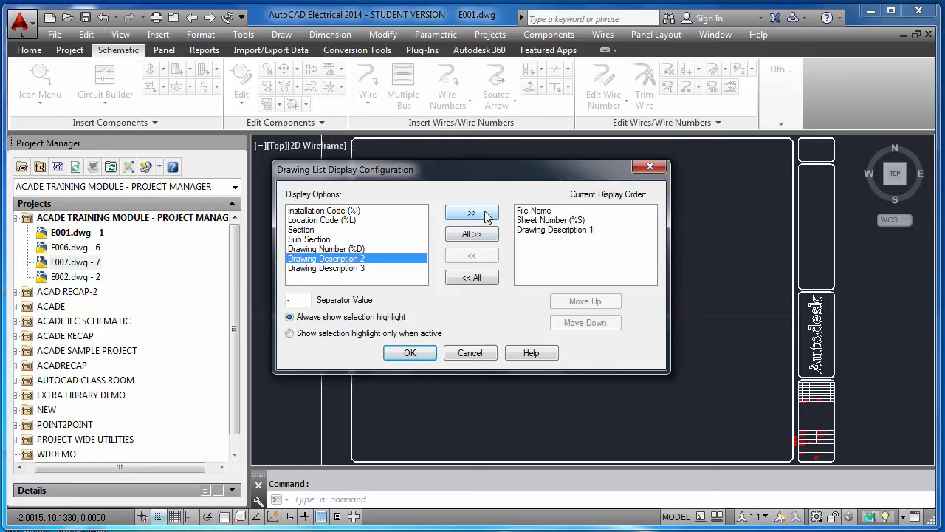
pyautogui.click(485, 214)
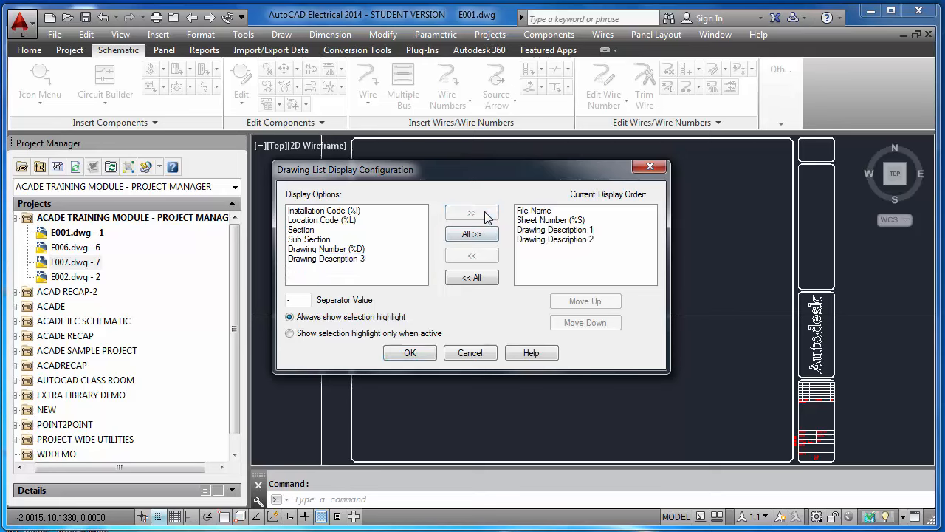
# Move Sheet Number (%S) below both drawing descriptions in the display order and apply the drawing list configuration
pyautogui.click(549, 222)
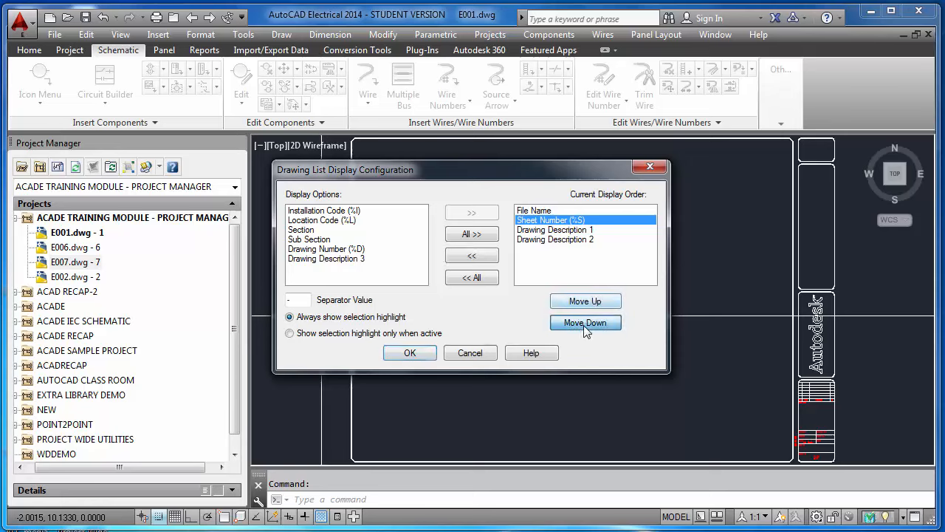
pyautogui.click(584, 324)
pyautogui.click(584, 323)
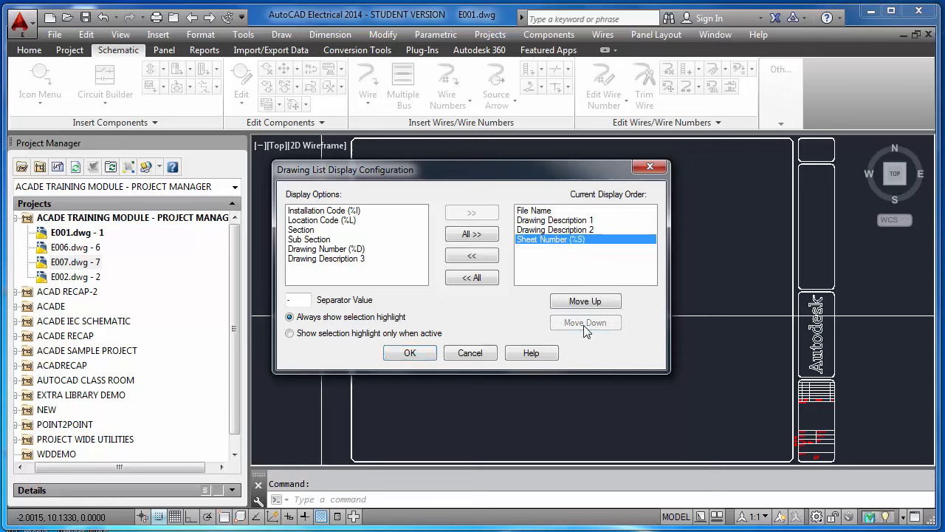
pyautogui.click(410, 353)
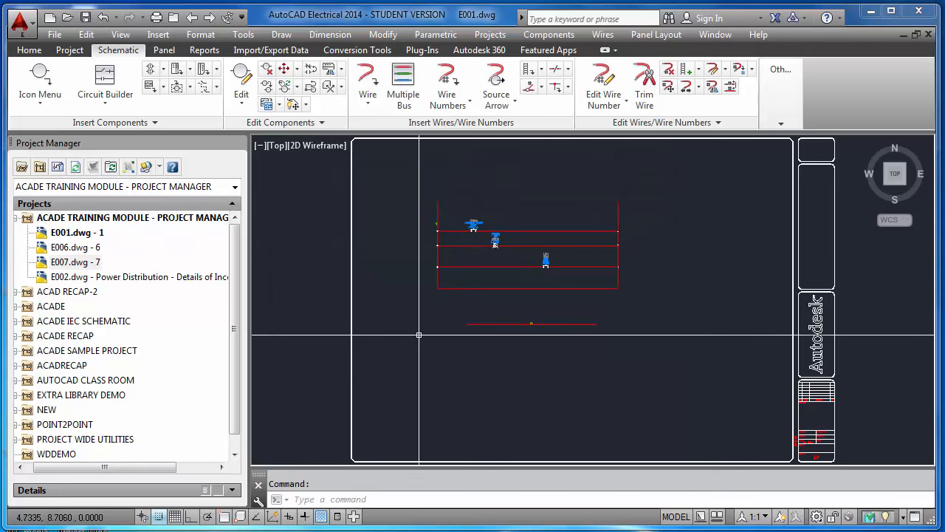
# Widen the project list and examine the descriptions in the drawing properties of E002.dwg without changing them
pyautogui.moveTo(251, 293); pyautogui.dragTo(310, 295)
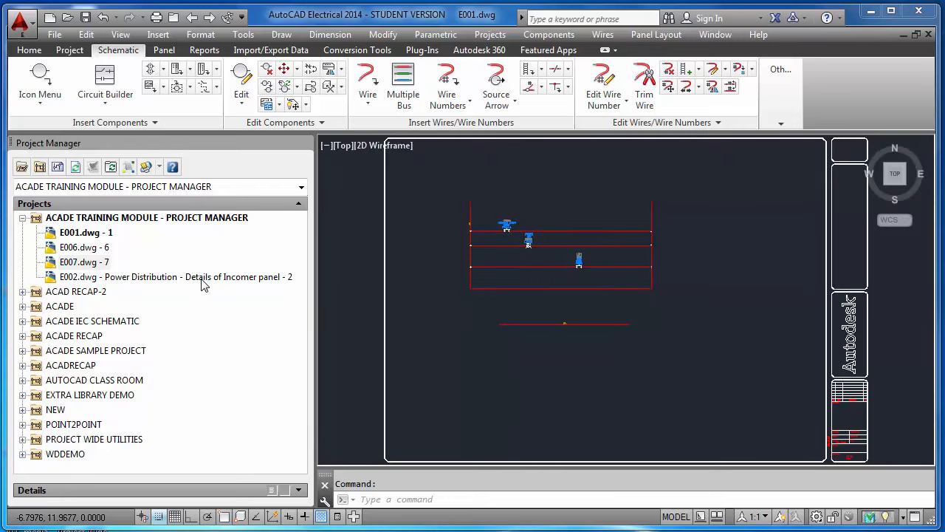
pyautogui.rightClick(204, 284)
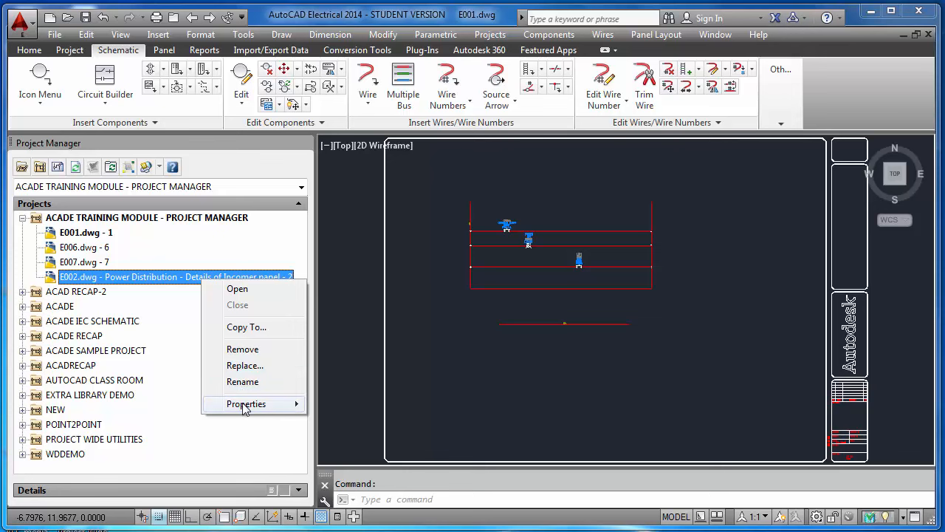
pyautogui.moveTo(246, 404)
pyautogui.click(321, 406)
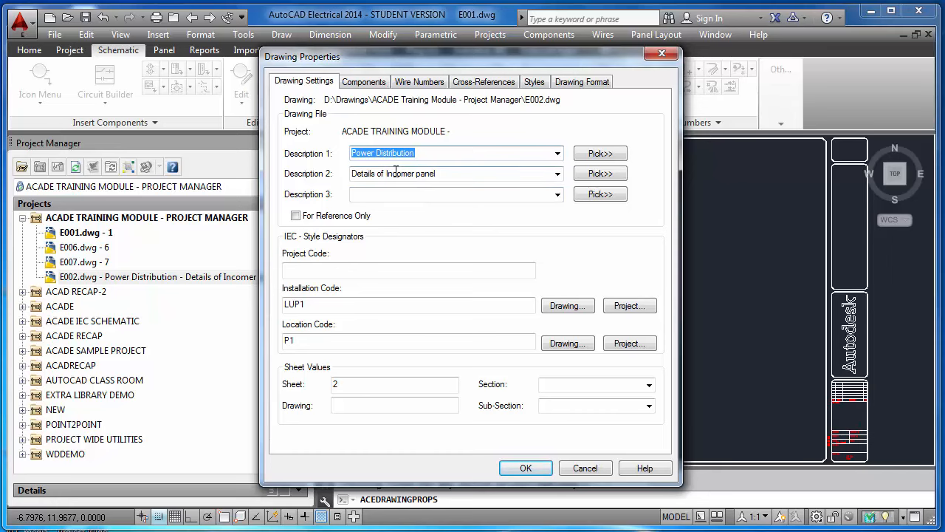
pyautogui.click(585, 468)
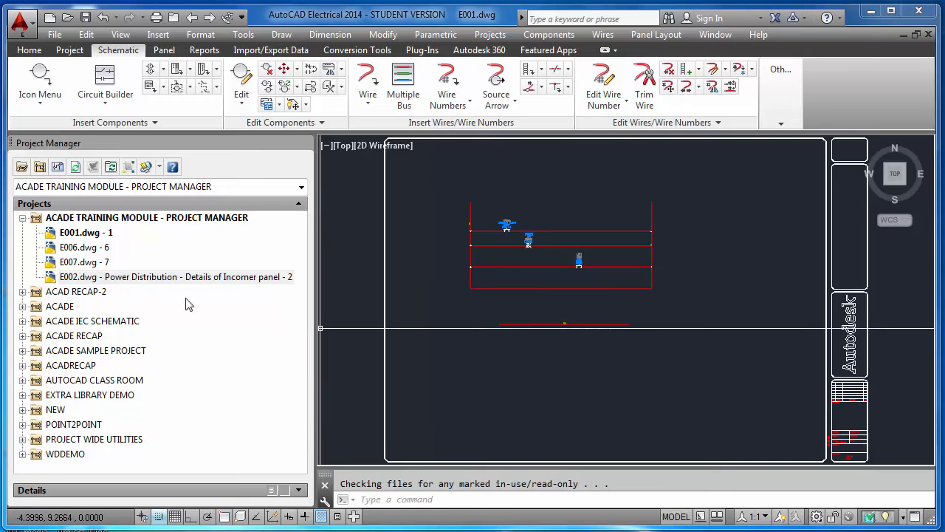
# Check the description fields in the drawing properties of E001.dwg and leave them unchanged
pyautogui.rightClick(104, 234)
pyautogui.moveTo(148, 360)
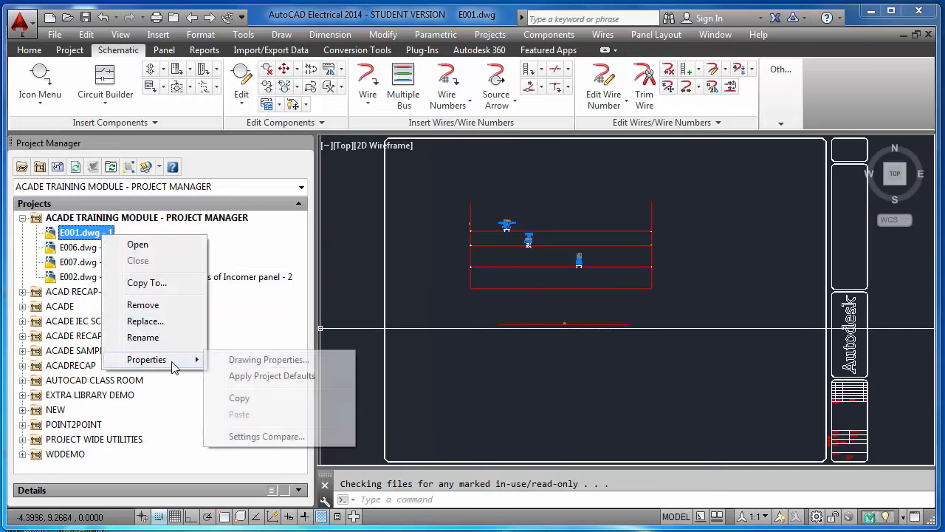
pyautogui.click(254, 361)
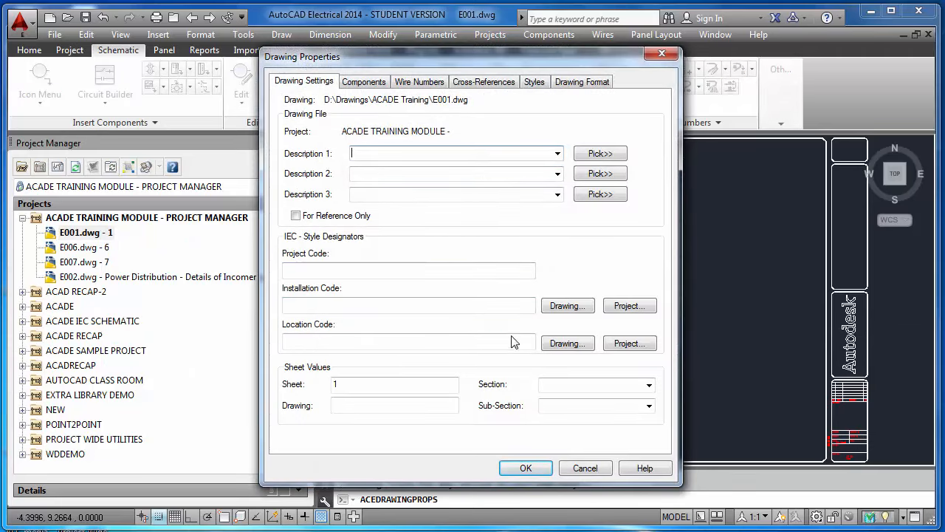
pyautogui.click(578, 468)
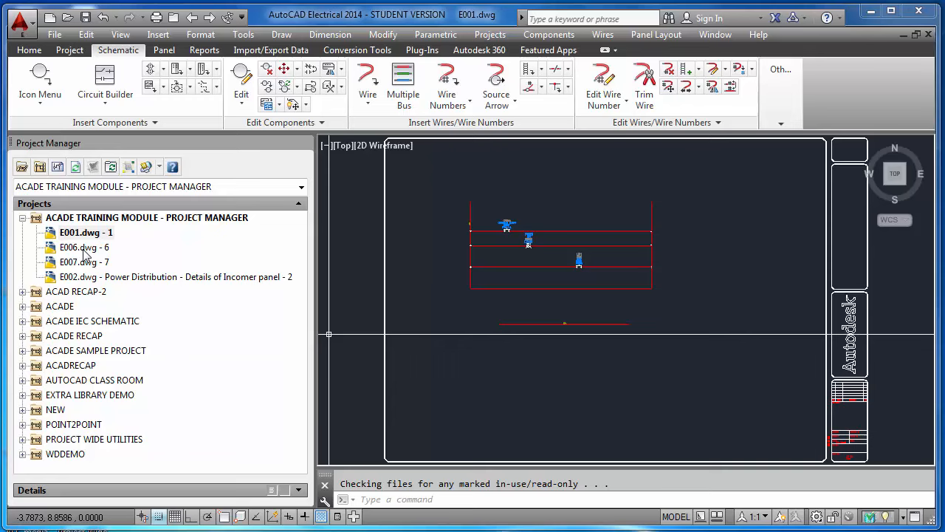
# Set Description 1 of E006.dwg to "Control Scheme" and Description 2 to "For Incomer Panel" in its drawing properties
pyautogui.rightClick(83, 250)
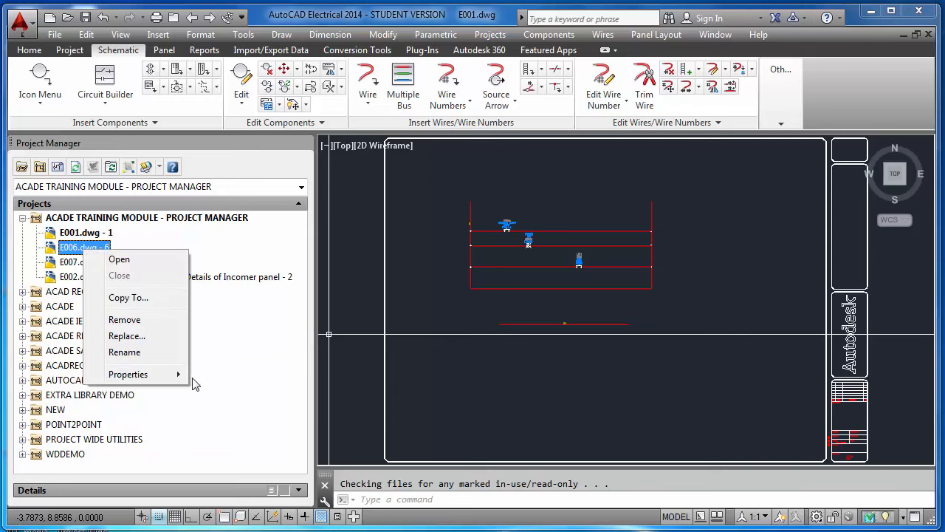
pyautogui.moveTo(180, 375)
pyautogui.click(237, 375)
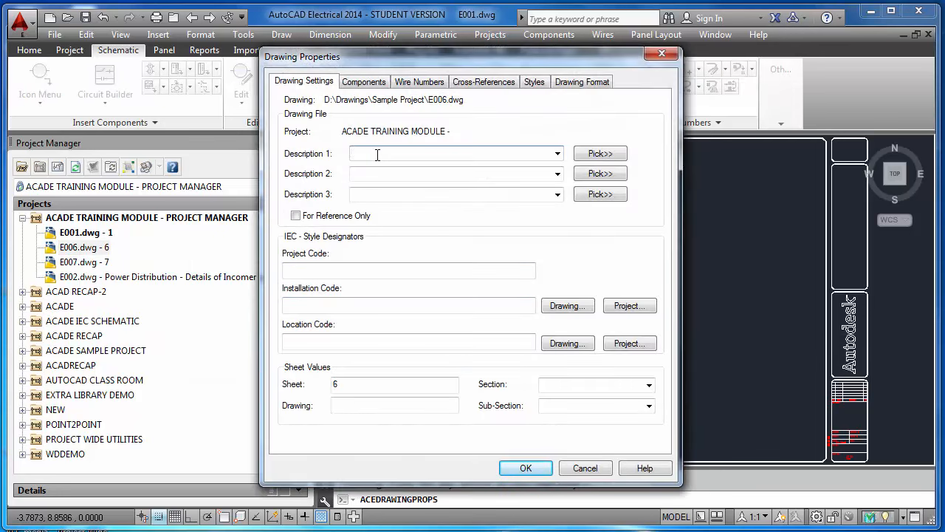
pyautogui.write('ntrol Scheme')
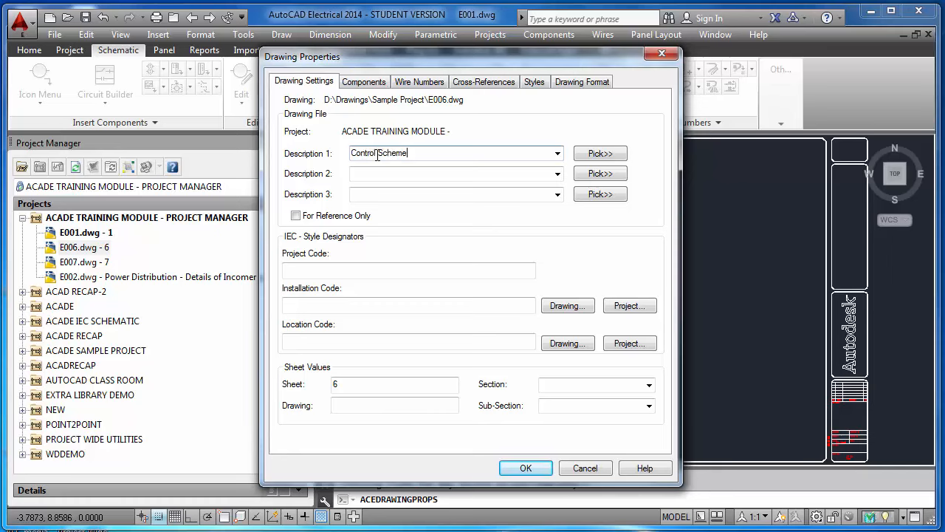
pyautogui.press('Tab')
pyautogui.press('Tab')
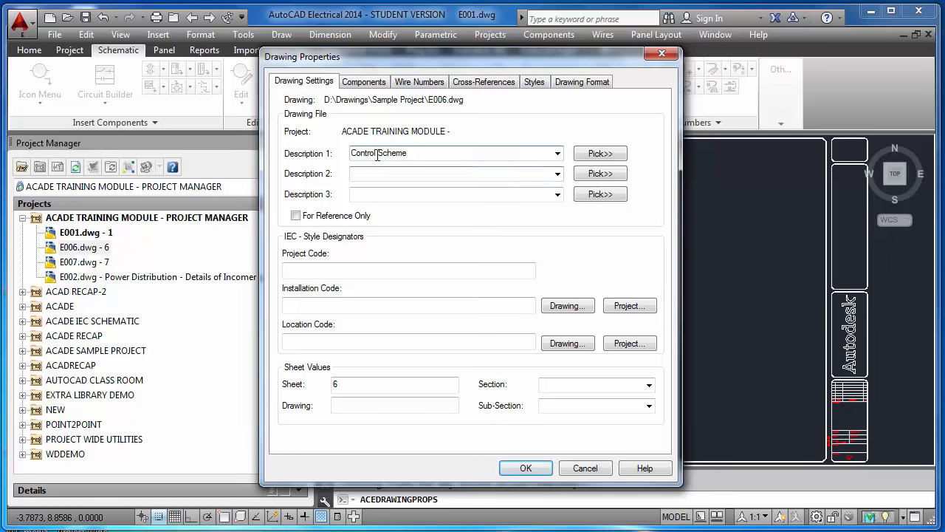
pyautogui.write('For Incomer Panel')
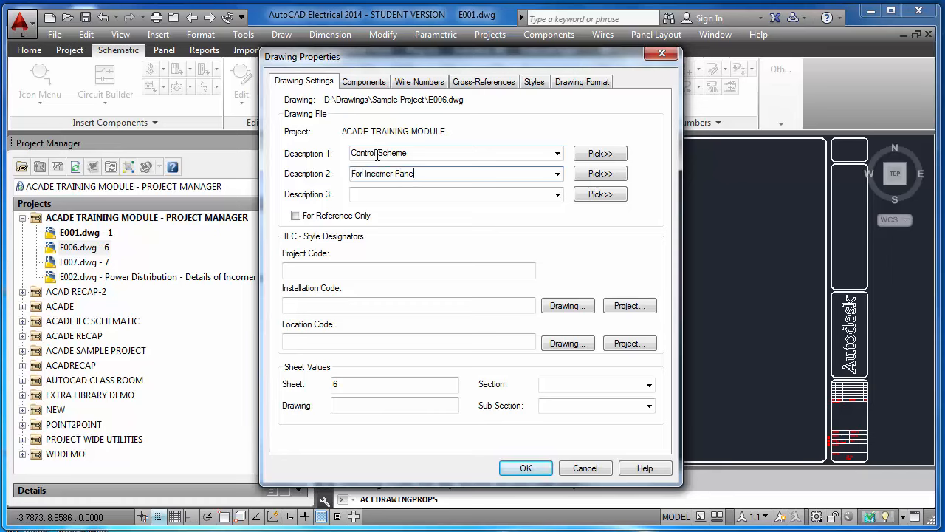
pyautogui.click(520, 467)
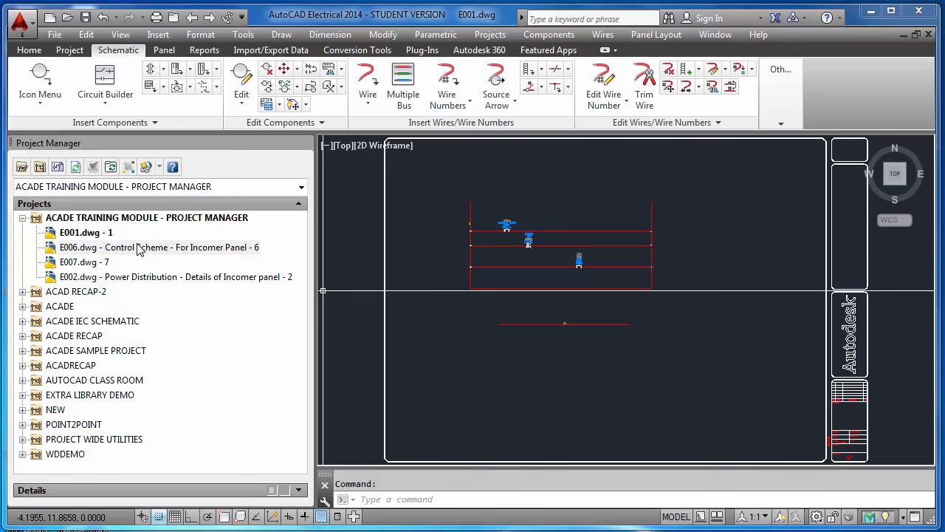
# Remove Drawing Description 1 and Drawing Description 2 from the drawing list display and apply the configuration
pyautogui.click(133, 171)
pyautogui.click(532, 220)
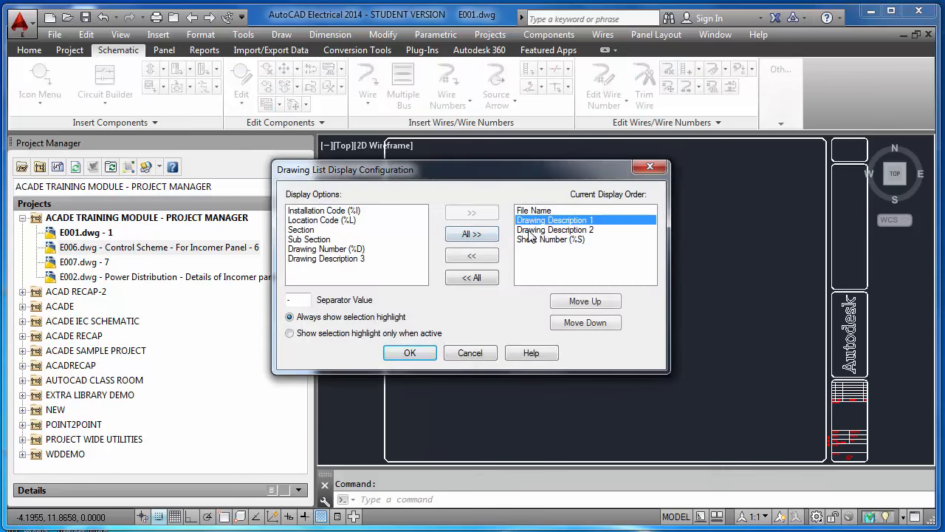
pyautogui.click(529, 231)
pyautogui.click(531, 220)
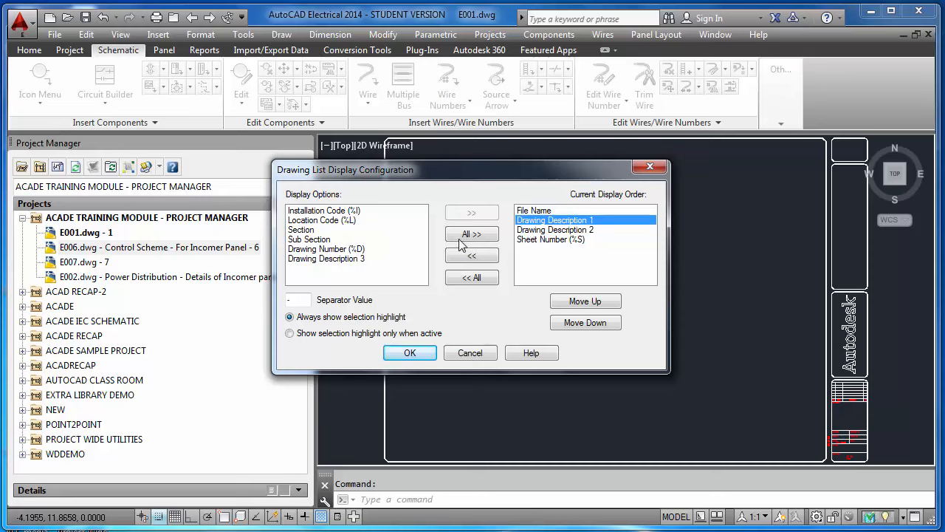
pyautogui.click(471, 255)
pyautogui.click(530, 220)
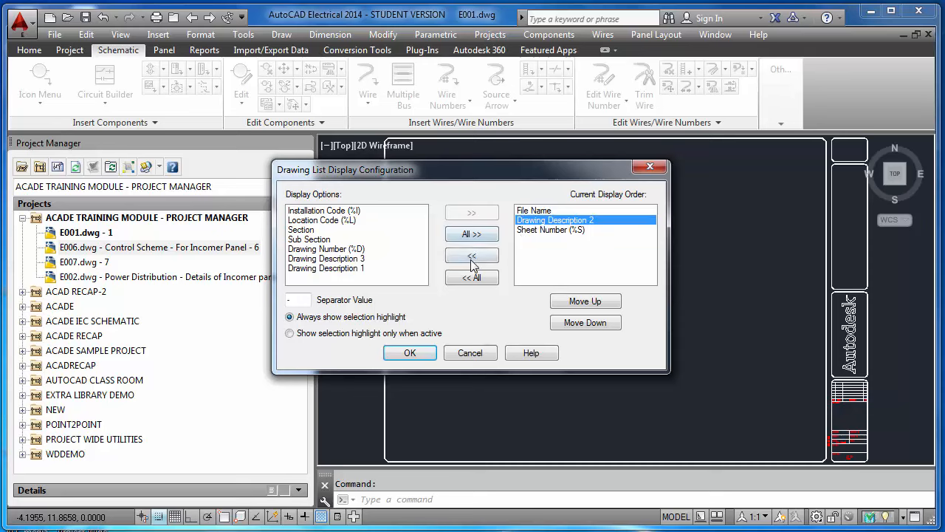
pyautogui.click(472, 256)
pyautogui.click(410, 352)
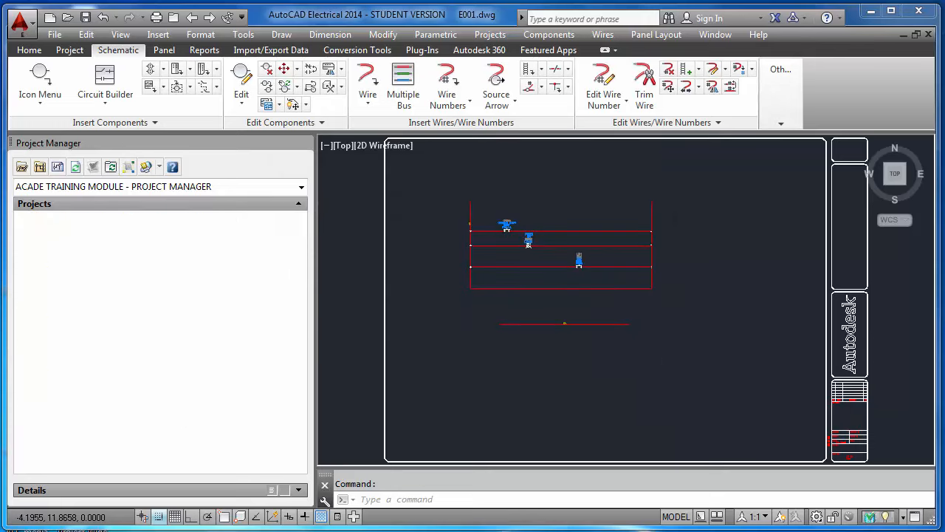
# Remove Sheet Number (%S) from the drawing list display so that only File Name is used, and apply it
pyautogui.click(129, 168)
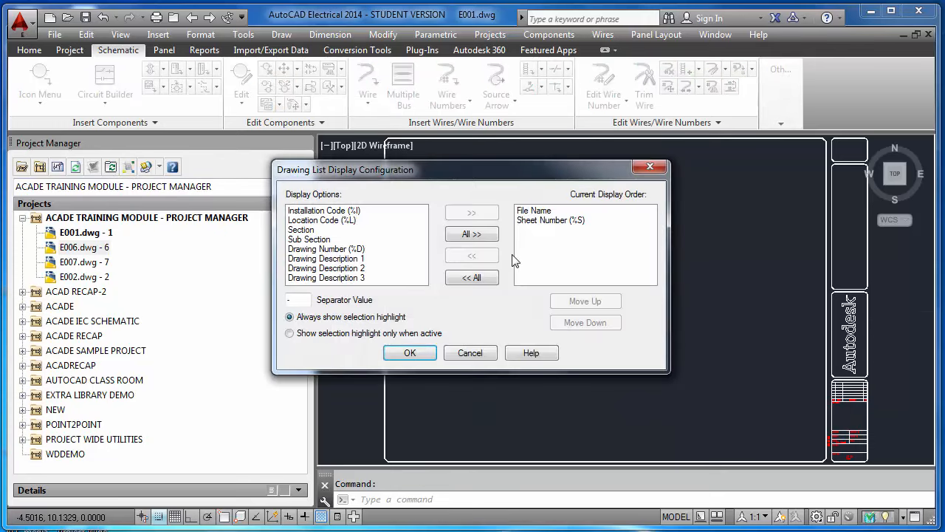
pyautogui.click(540, 221)
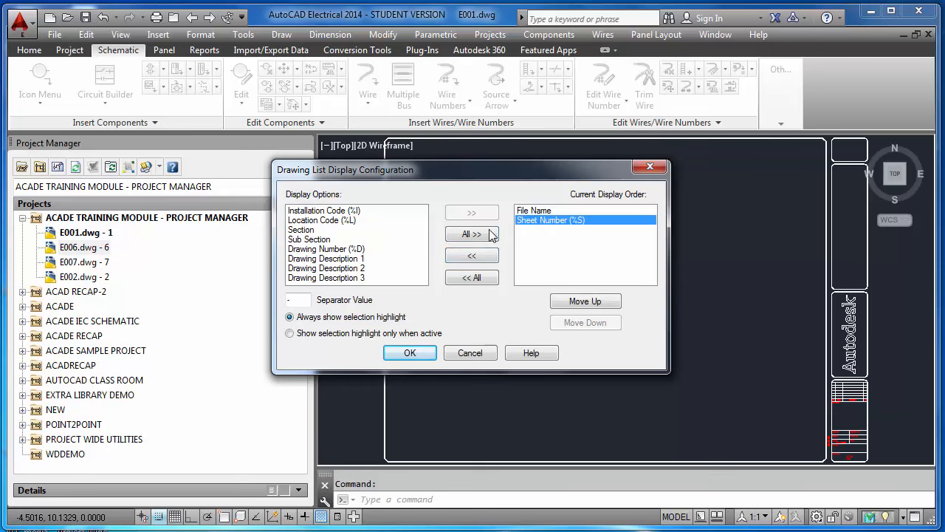
pyautogui.click(472, 256)
pyautogui.click(410, 353)
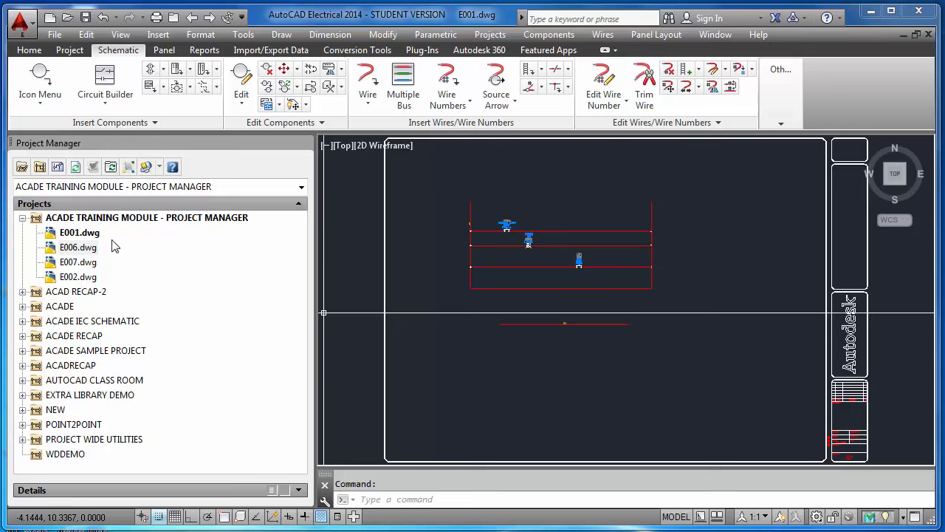
# Review the available display options in the drawing list configuration and close it without changes
pyautogui.click(130, 167)
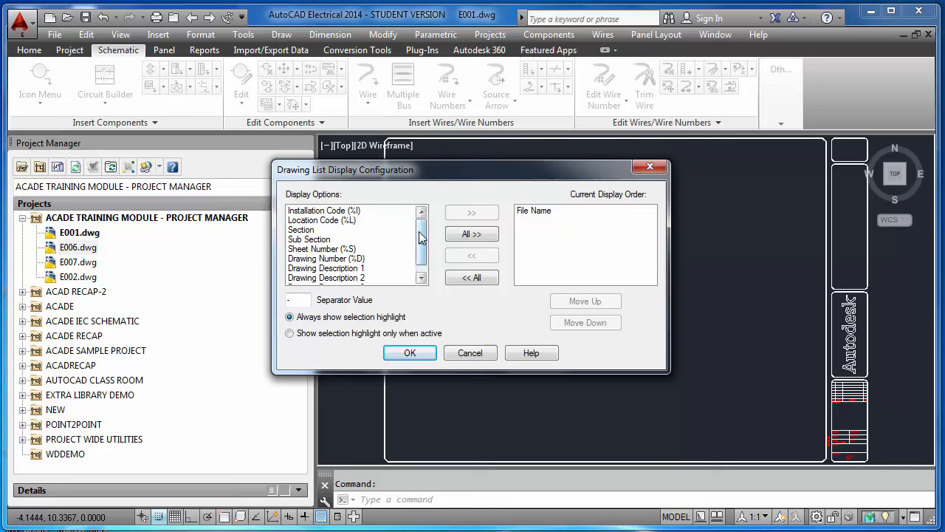
pyautogui.moveTo(421, 236)
pyautogui.mouseDown()
pyautogui.moveTo(421, 255)
pyautogui.moveTo(420, 231)
pyautogui.mouseUp()
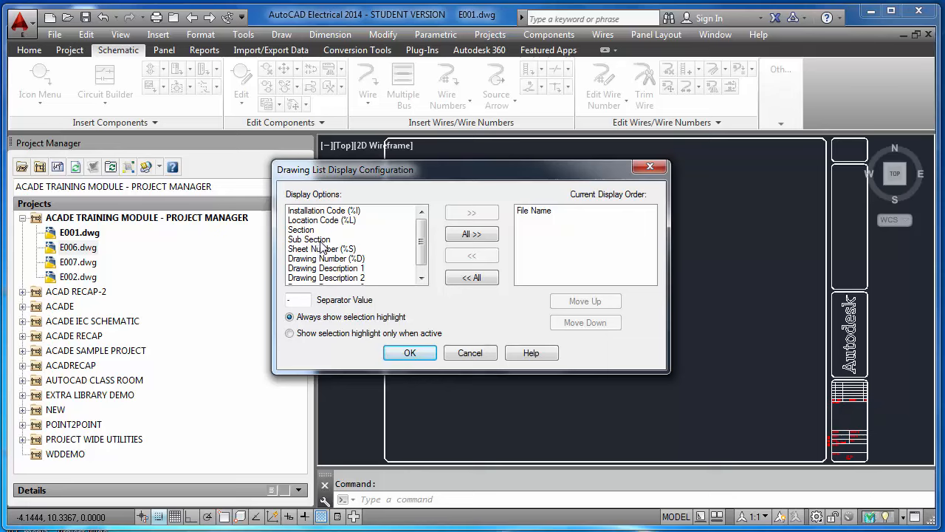
pyautogui.click(471, 353)
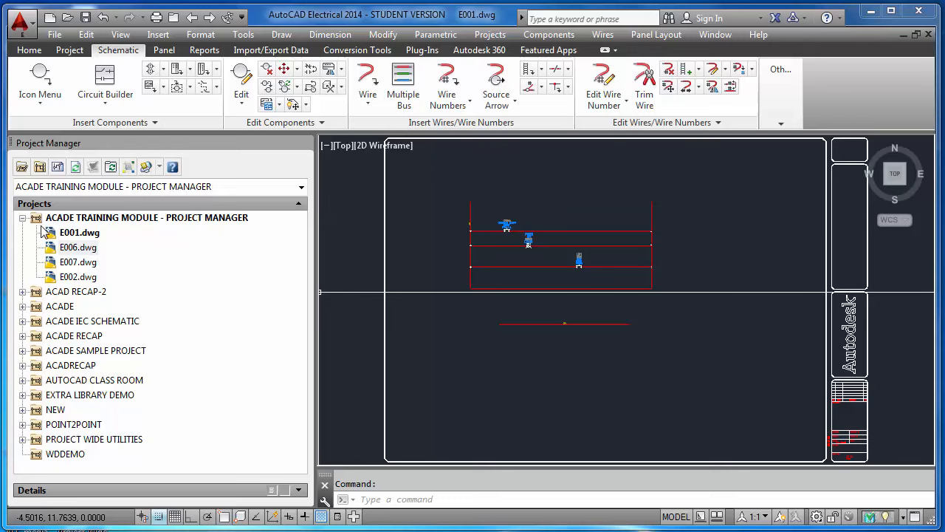
# Try to zip the ACADE Training Module - Project Manager project
pyautogui.click(161, 168)
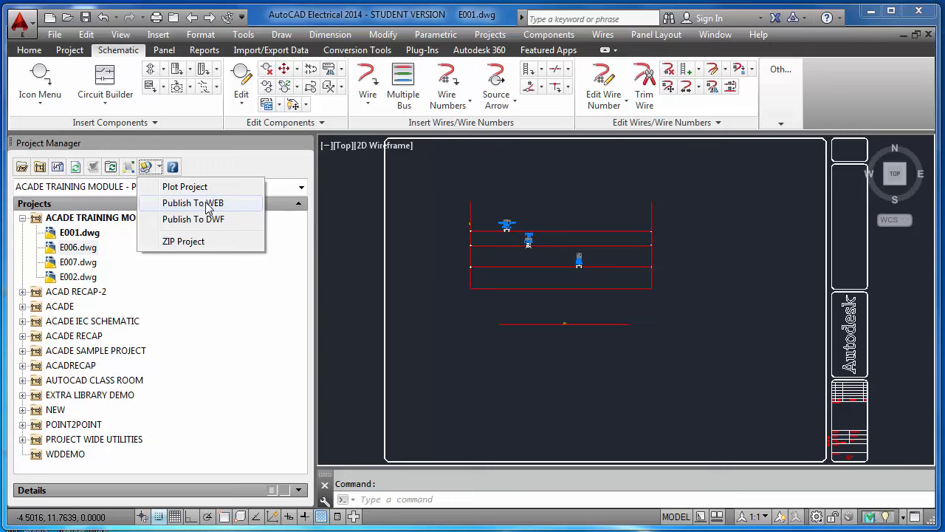
pyautogui.click(200, 244)
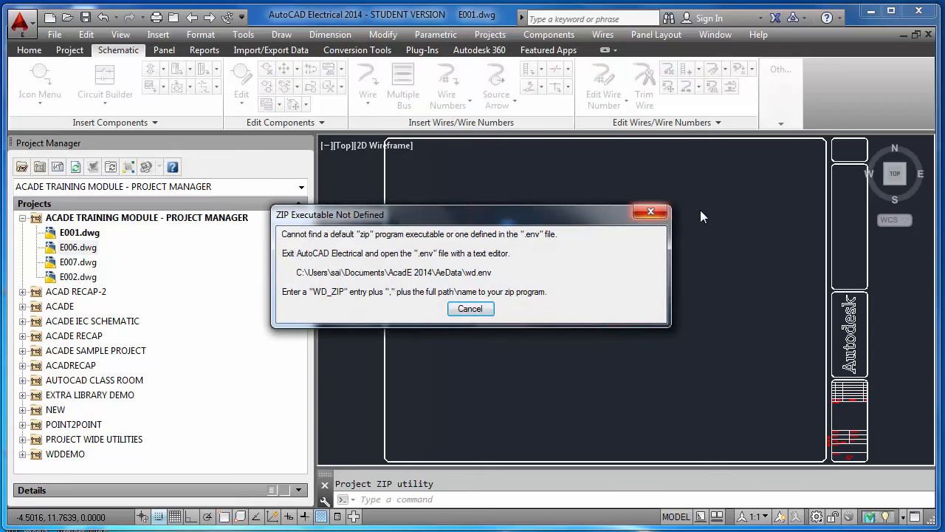
pyautogui.click(651, 213)
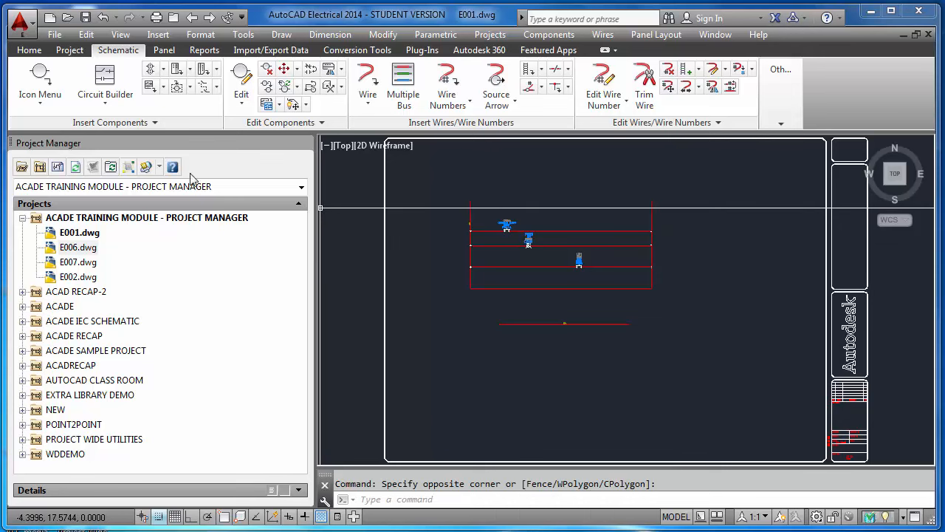
# Start plotting the project with only E006.dwg and E007.dwg selected as the drawings to process
pyautogui.click(150, 167)
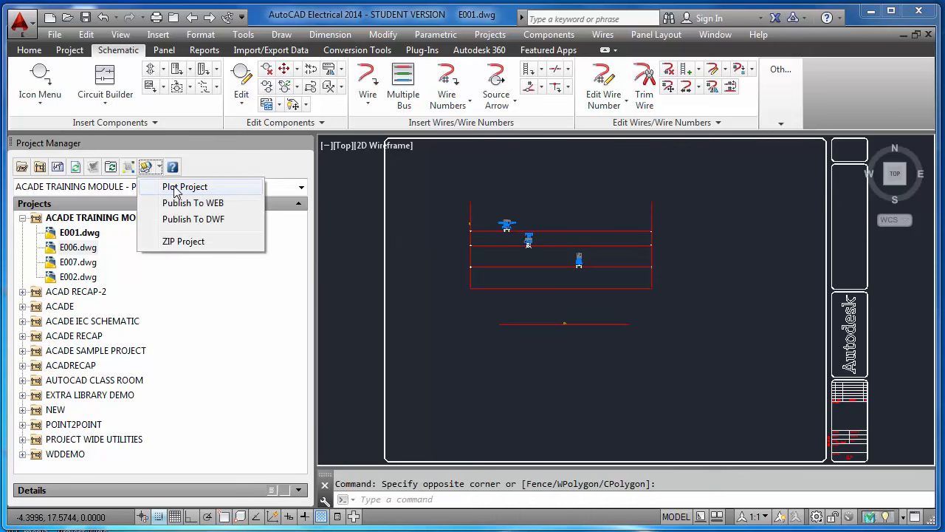
pyautogui.click(178, 191)
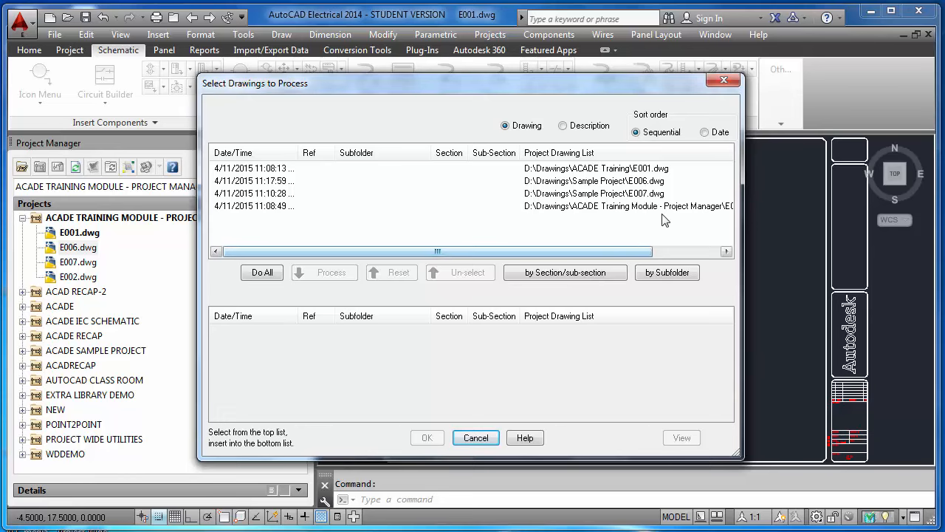
pyautogui.click(273, 278)
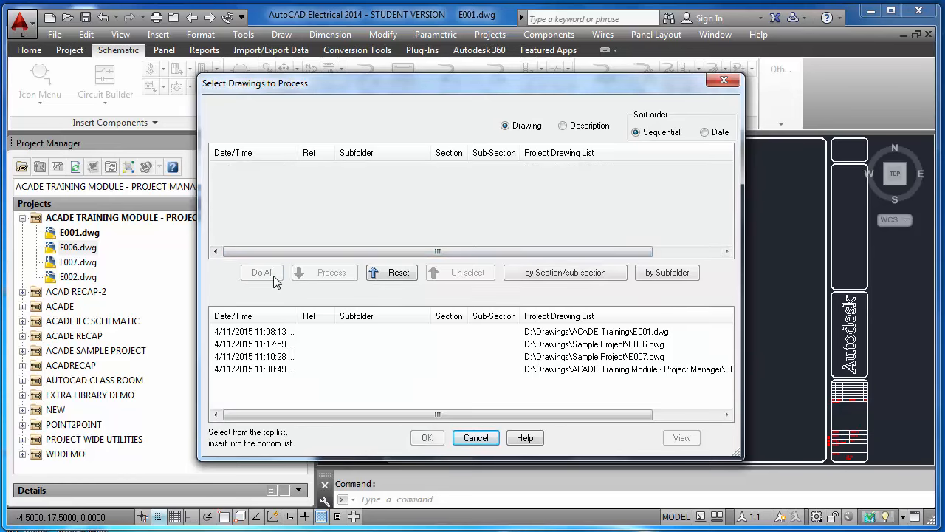
pyautogui.click(395, 275)
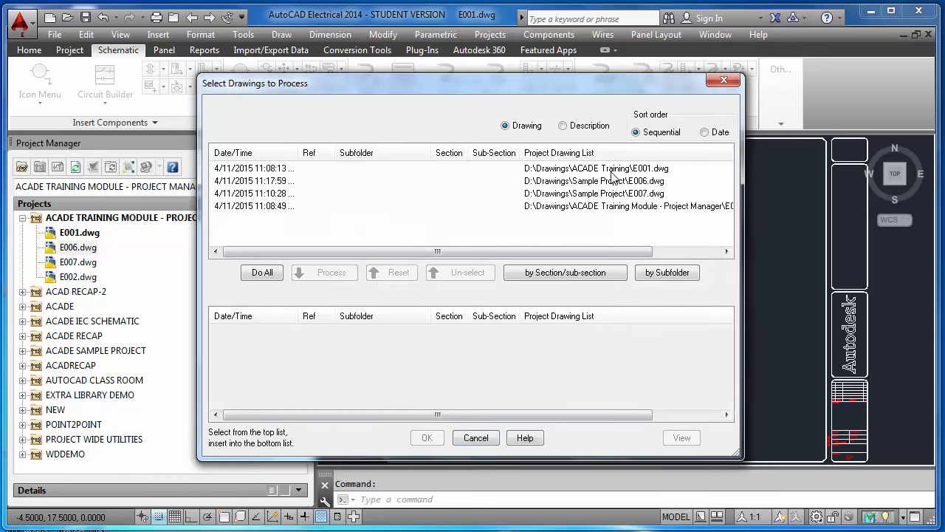
pyautogui.moveTo(610, 180); pyautogui.dragTo(610, 193)
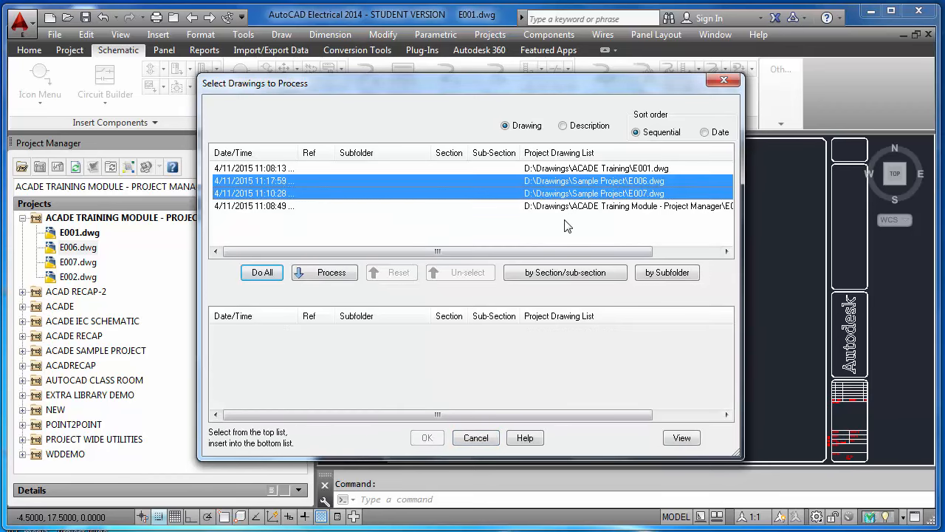
pyautogui.click(332, 275)
pyautogui.click(426, 437)
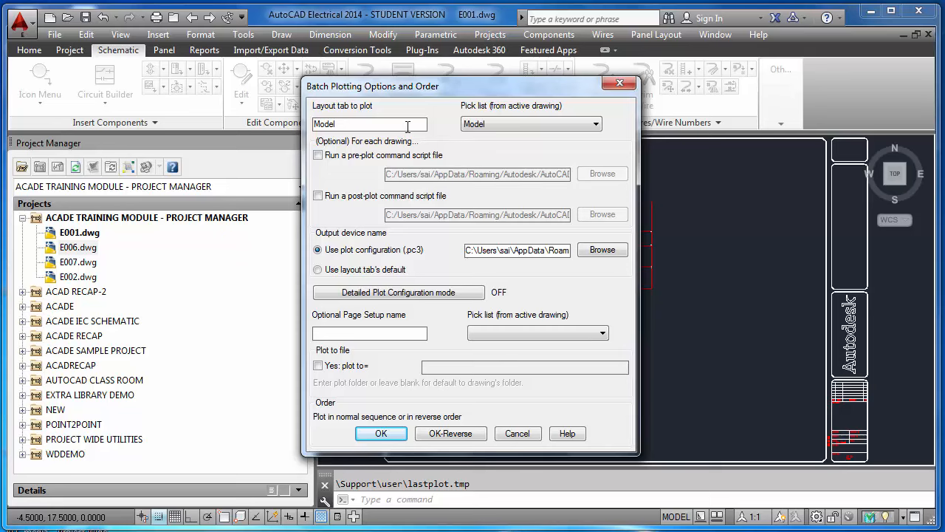
# Check the layouts available for batch plotting, keep Model as the layout to plot, and cancel the plot
pyautogui.click(595, 124)
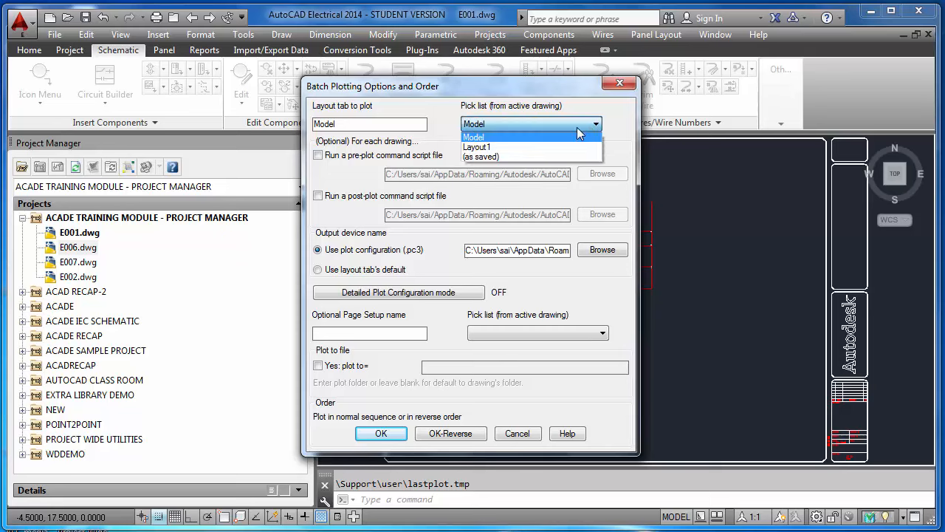
pyautogui.click(577, 136)
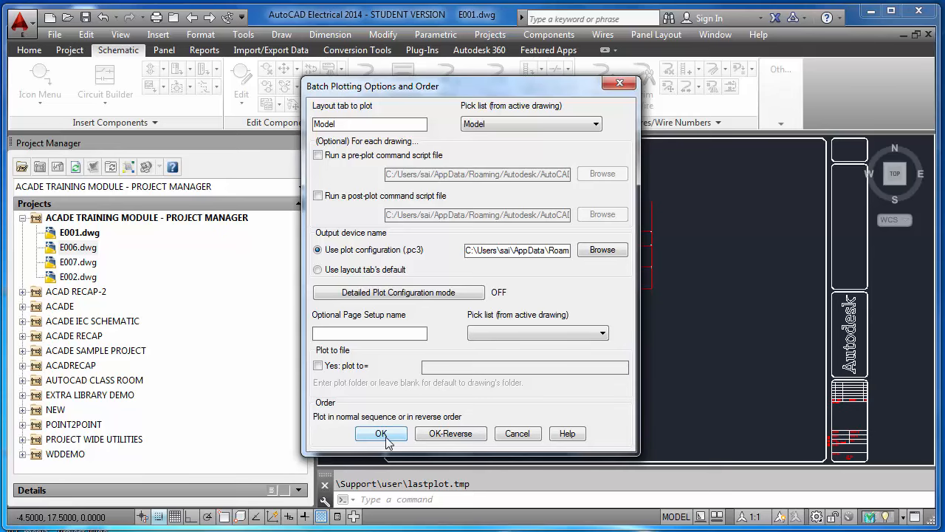
pyautogui.click(532, 436)
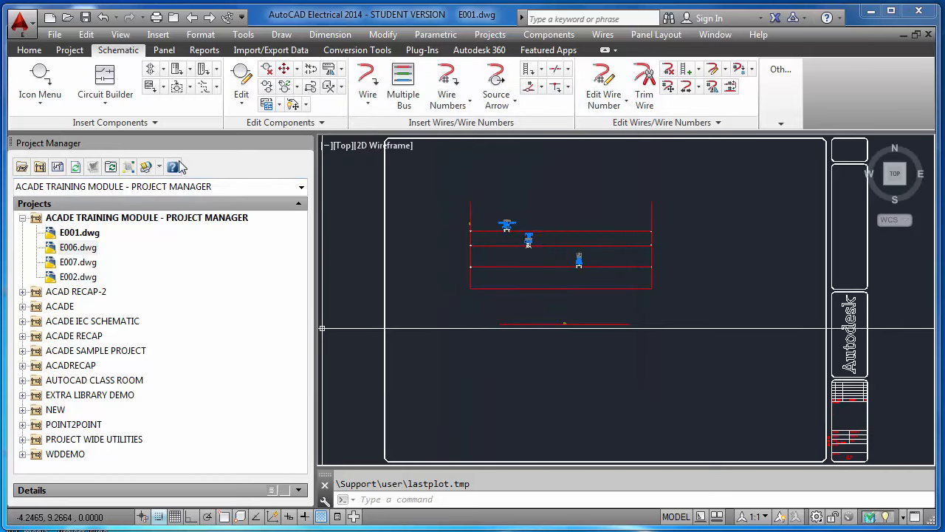
# Browse to the ACADE Training project file in the ACADE Training folder and cancel without opening it
pyautogui.click(22, 167)
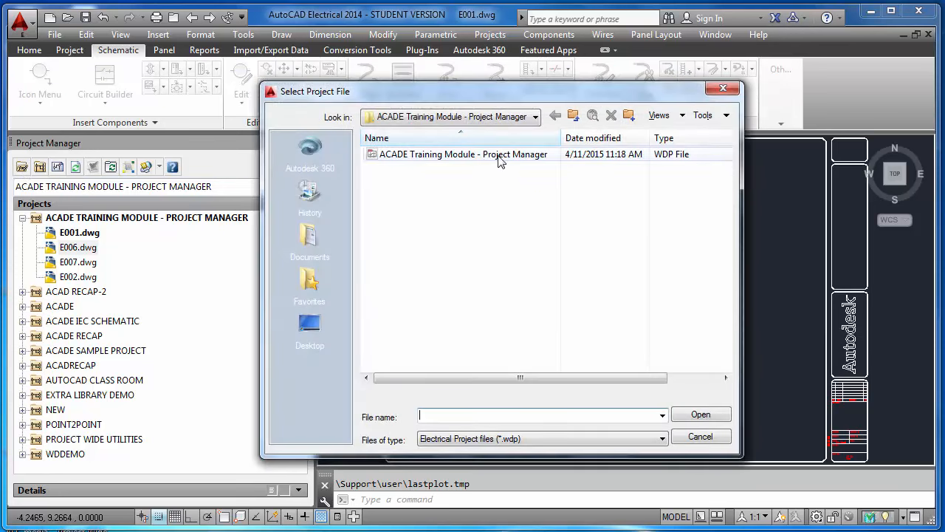
pyautogui.click(574, 118)
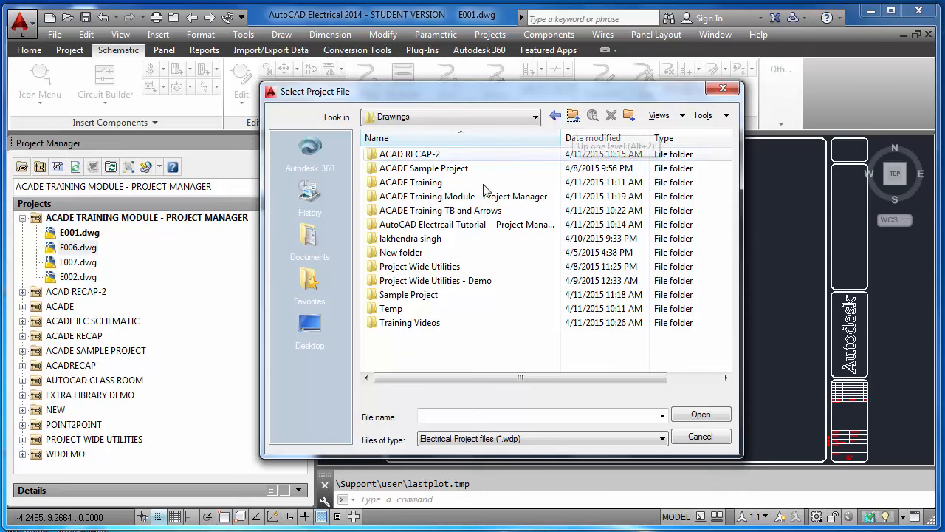
pyautogui.doubleClick(424, 188)
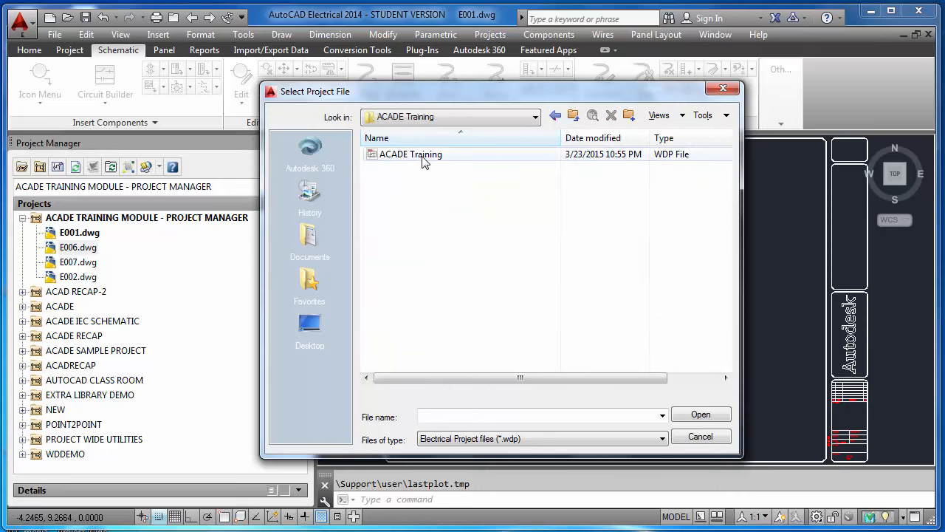
pyautogui.click(424, 156)
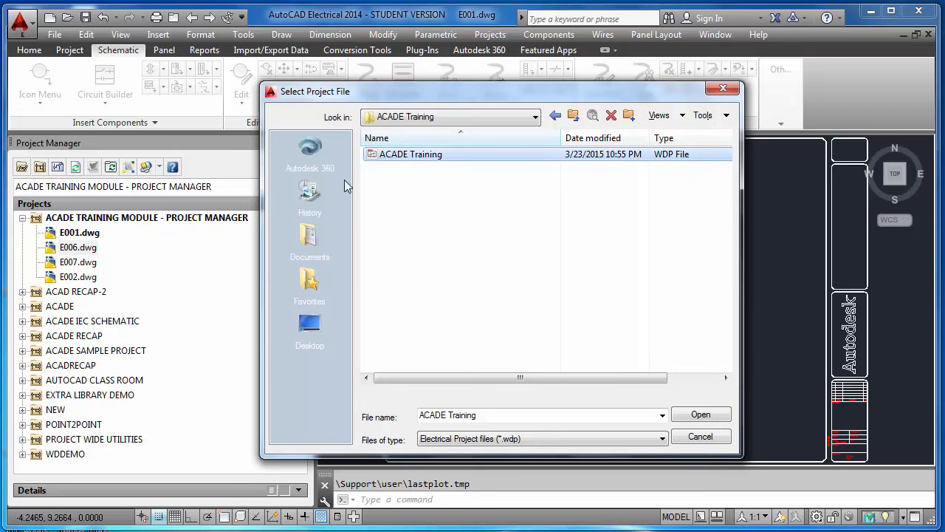
pyautogui.click(701, 437)
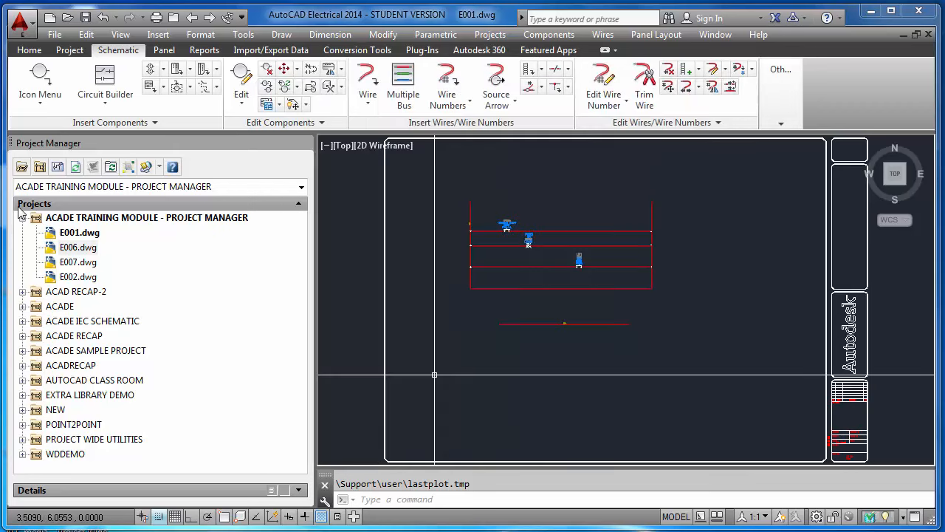
# Collapse the active project's drawing list and save the E001.dwg drawing
pyautogui.click(23, 216)
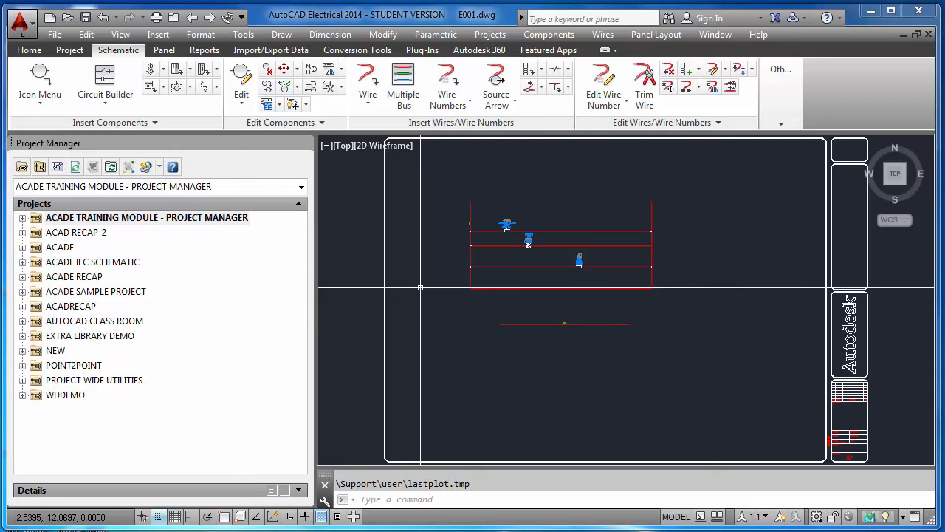
pyautogui.hotkey('ctrl', 's')
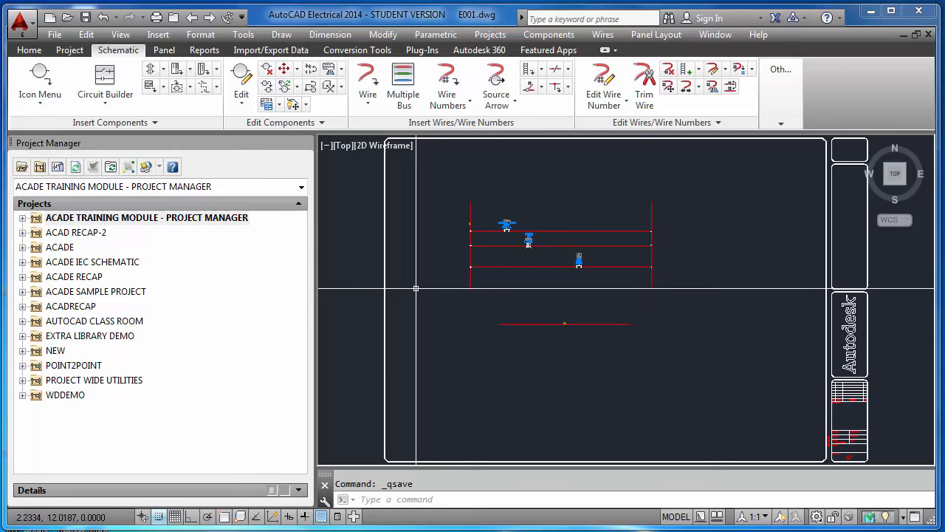
# Open the ACADE Training Module - Project Manager project file and expand the project's drawing list
pyautogui.click(22, 167)
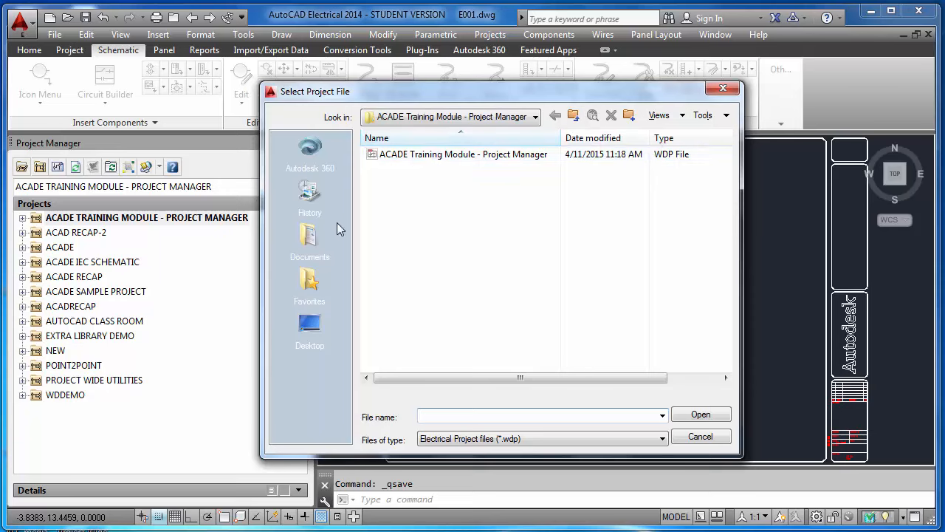
pyautogui.click(404, 159)
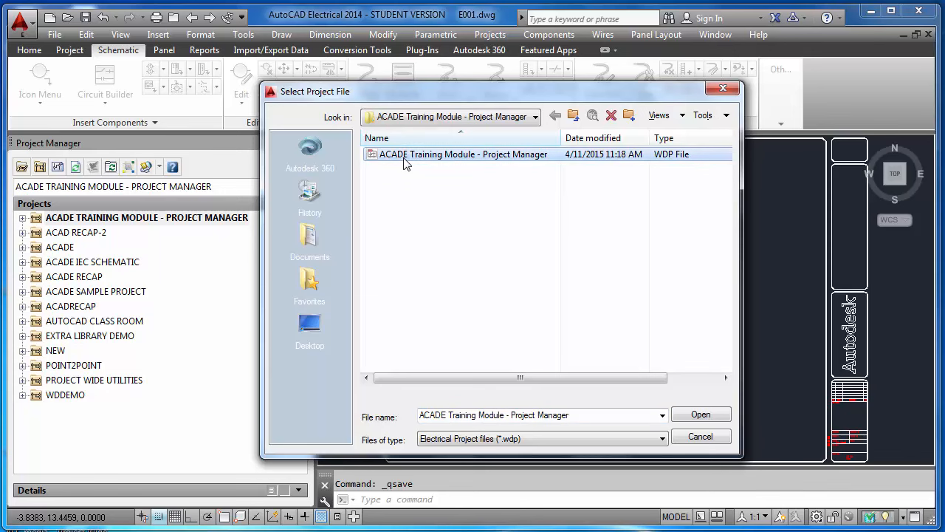
pyautogui.click(697, 414)
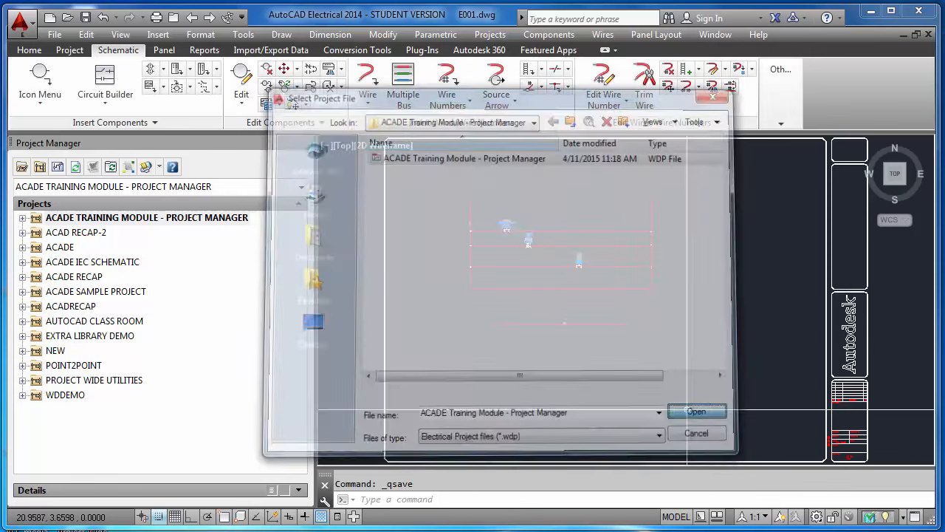
pyautogui.click(23, 218)
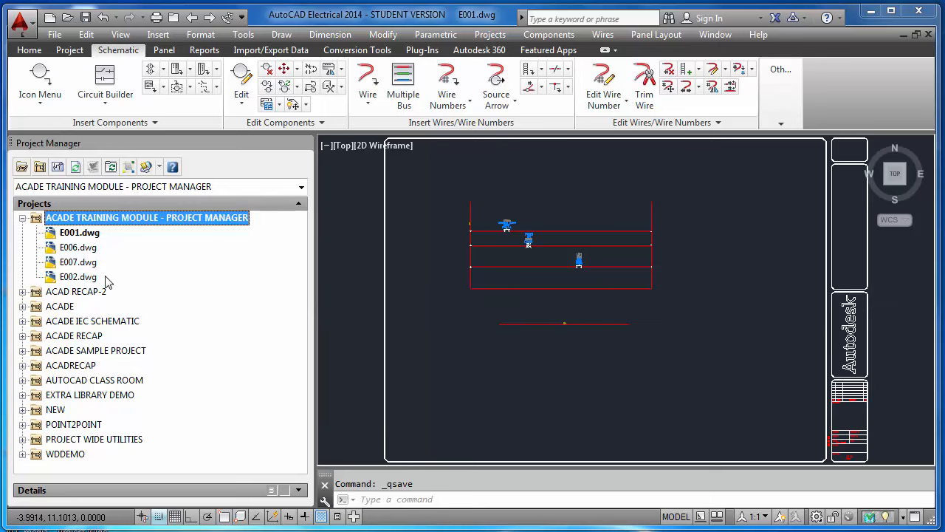